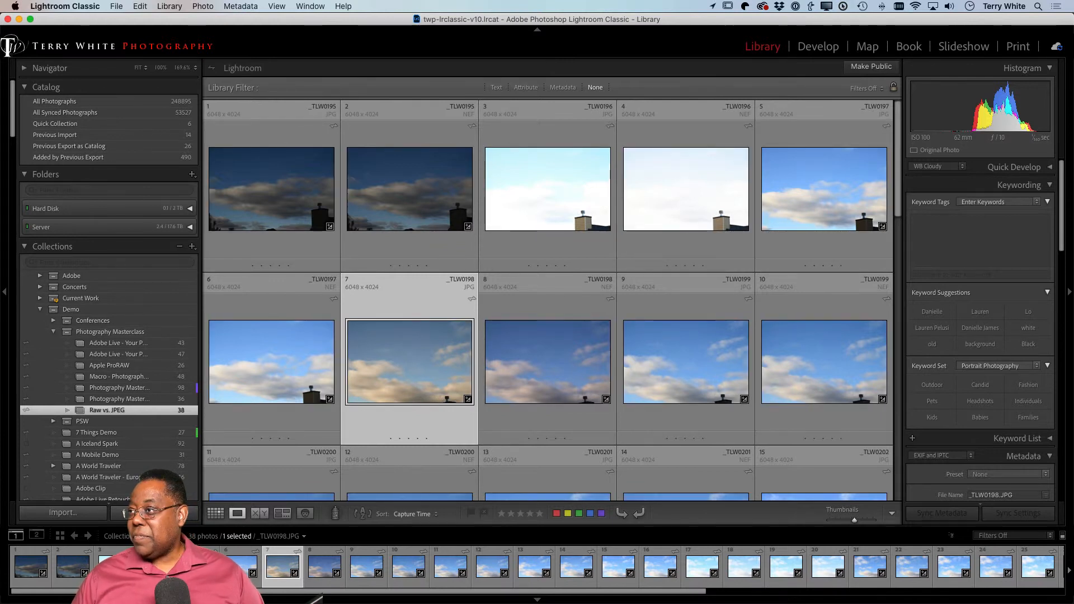
Select the photos _TLW0196.JPG and _TLW0196.NEF and show them side by side in Compare view
key(super+comma)
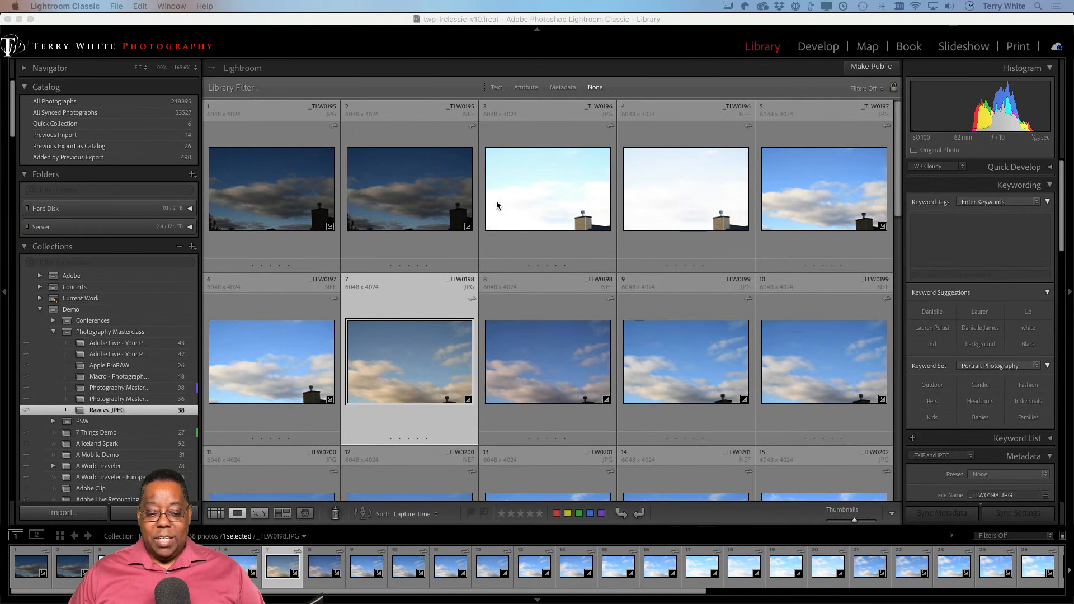
click(586, 198)
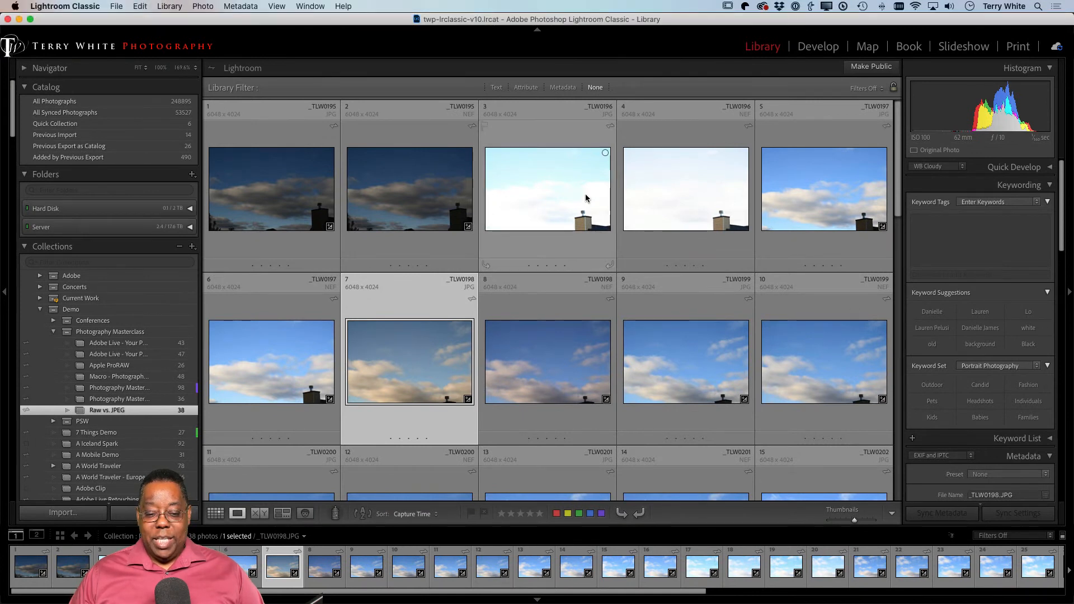
shift+click(672, 191)
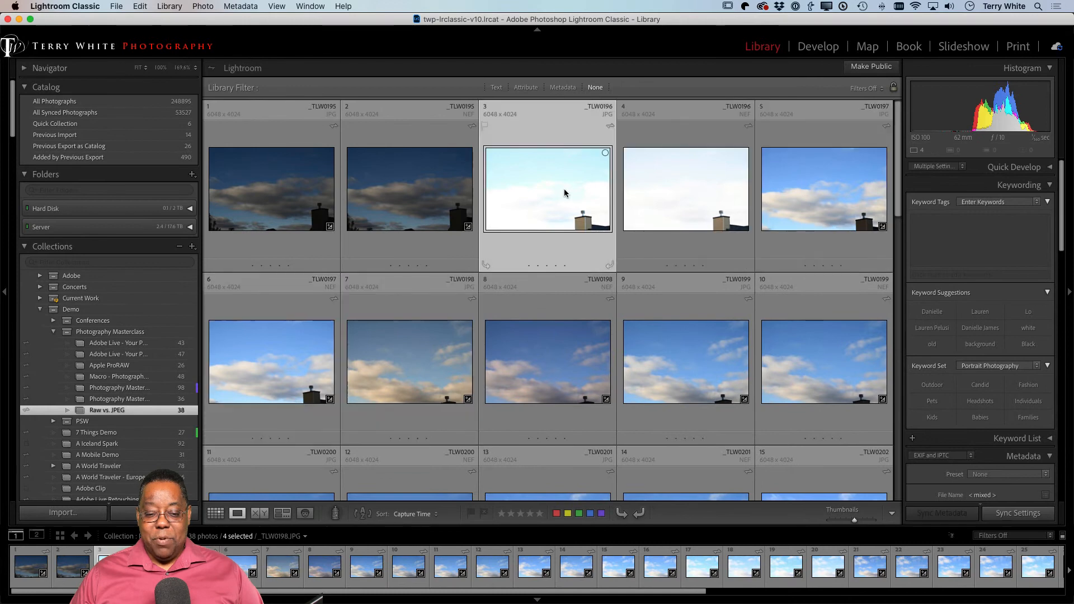
shift+click(657, 189)
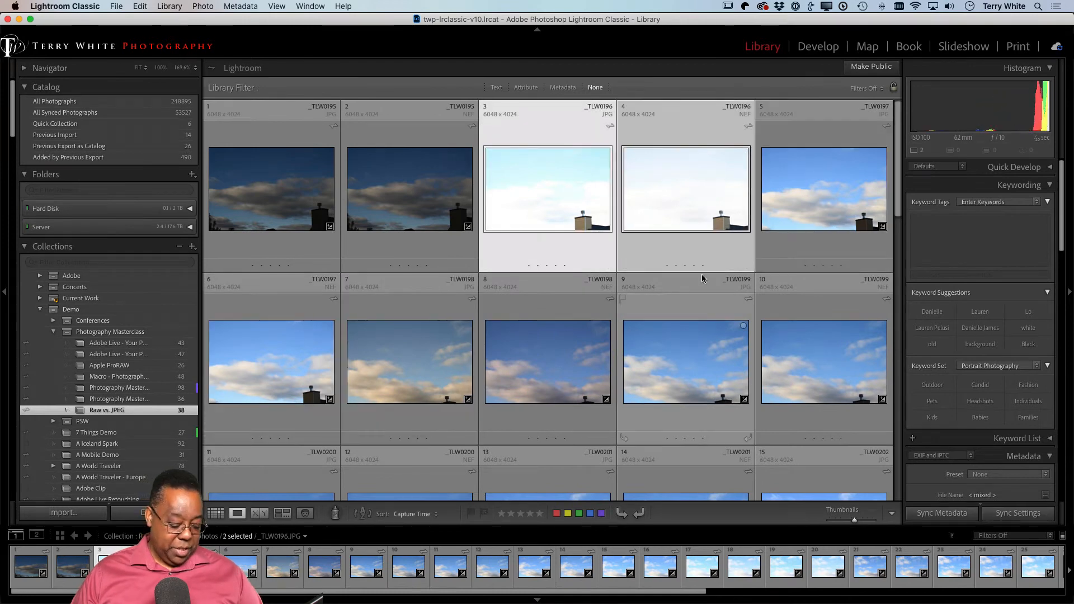
key(v)
key(c)
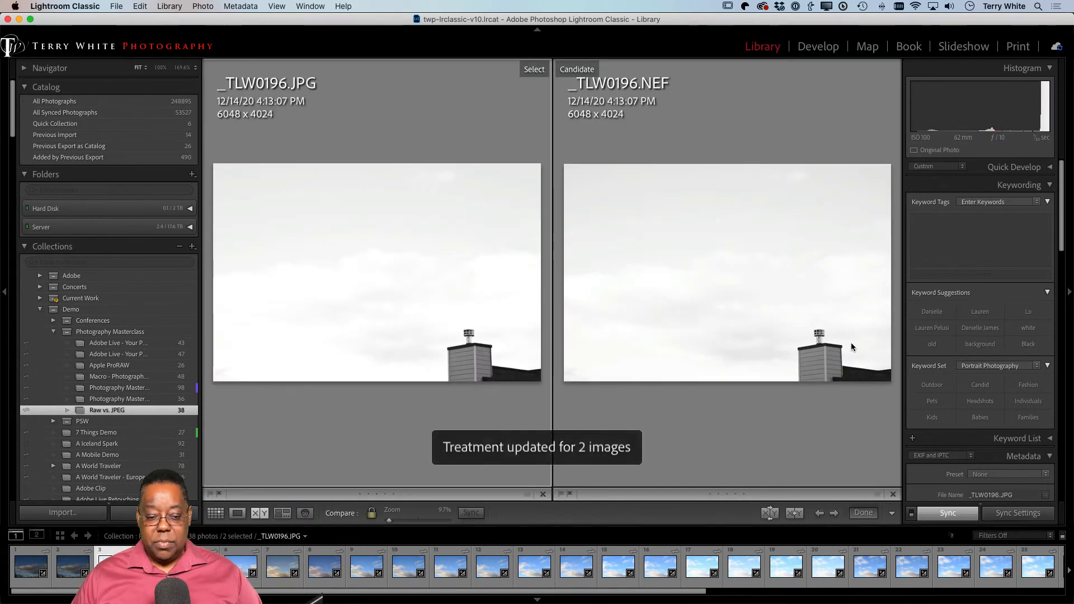
Switch the treatment of both _TLW0196.JPG and _TLW0196.NEF from black and white back to color
key(v)
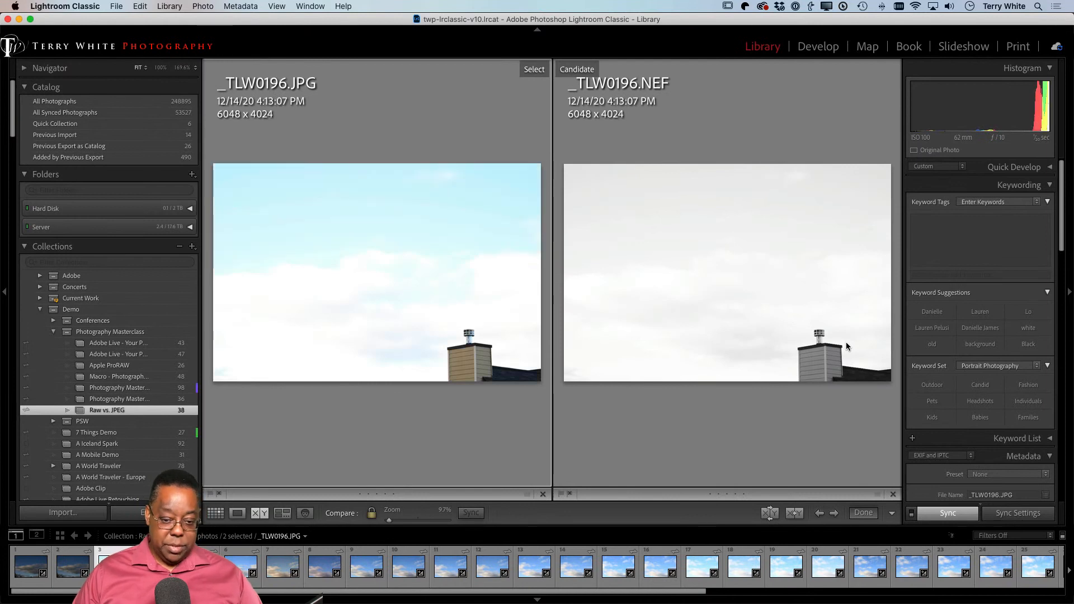
key(v)
key(v)
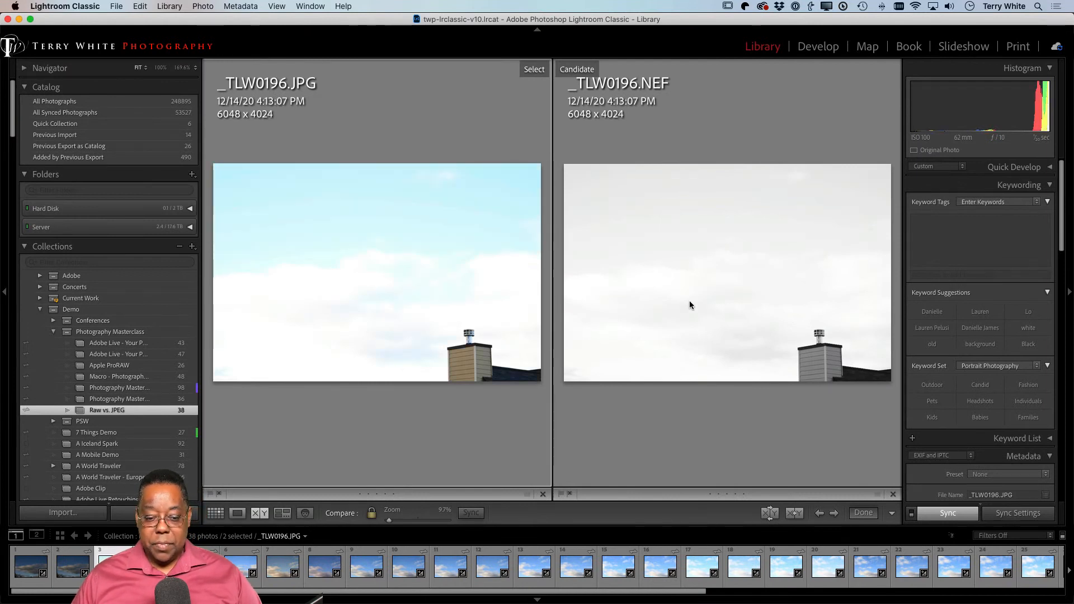
click(690, 301)
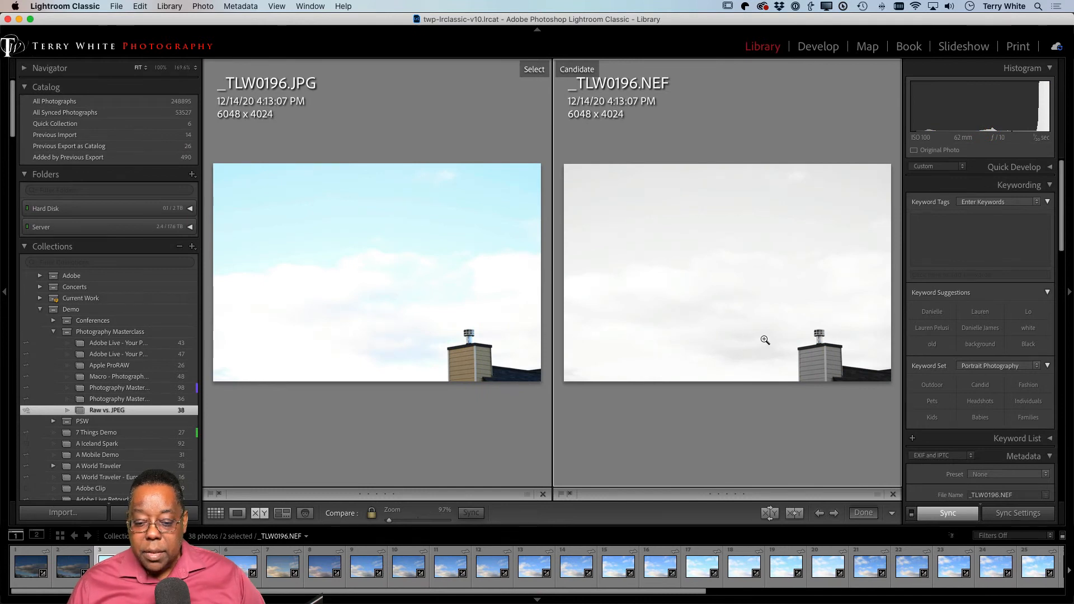
key(v)
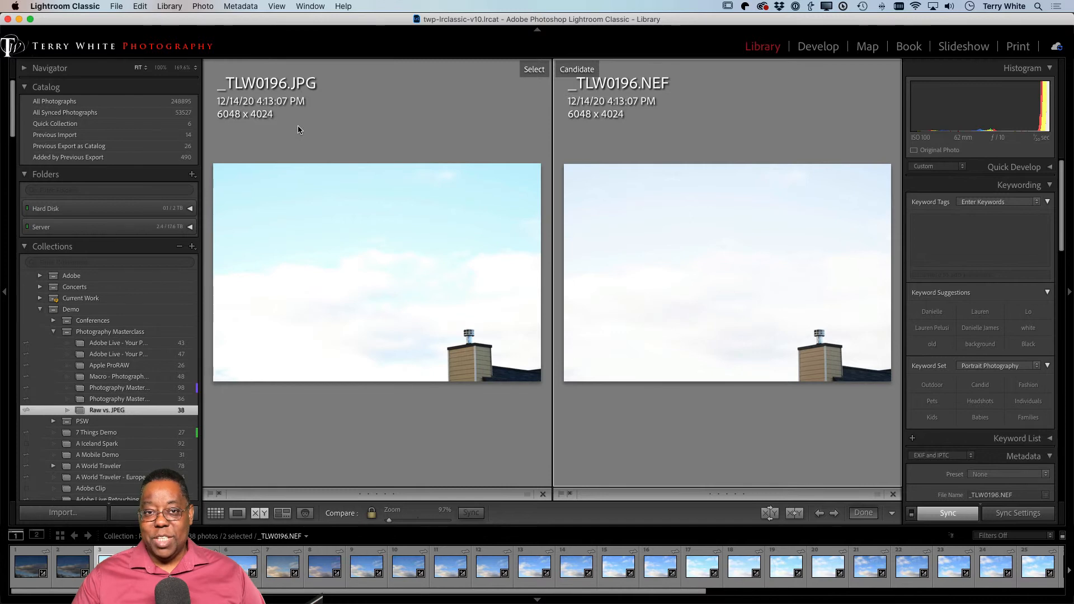
Open only _TLW0196.JPG from the grid in the Develop module and toggle its highlight clipping overlay off and on
key(g)
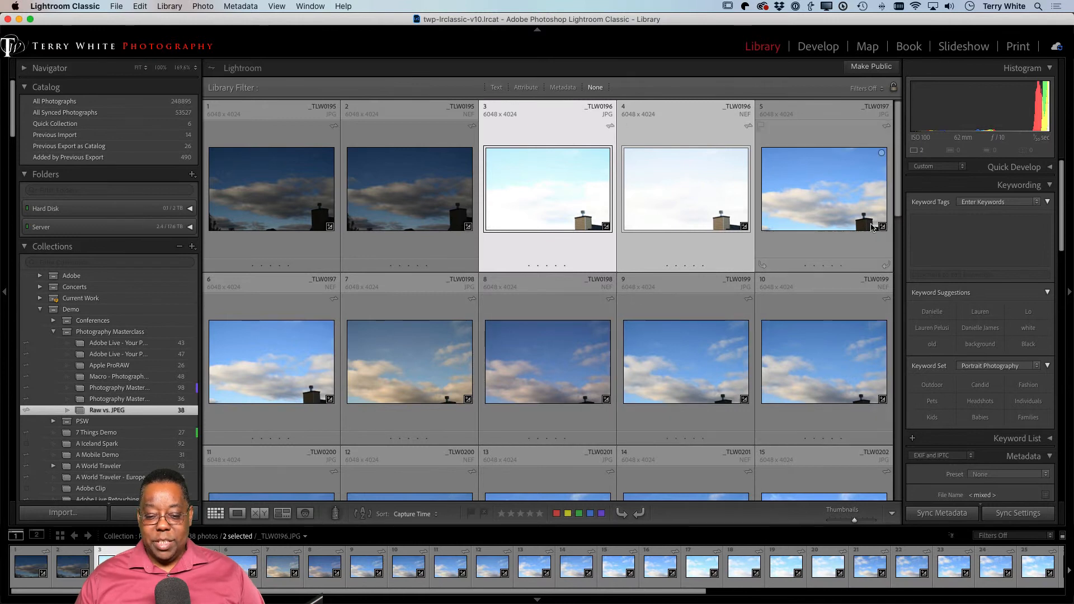
click(782, 187)
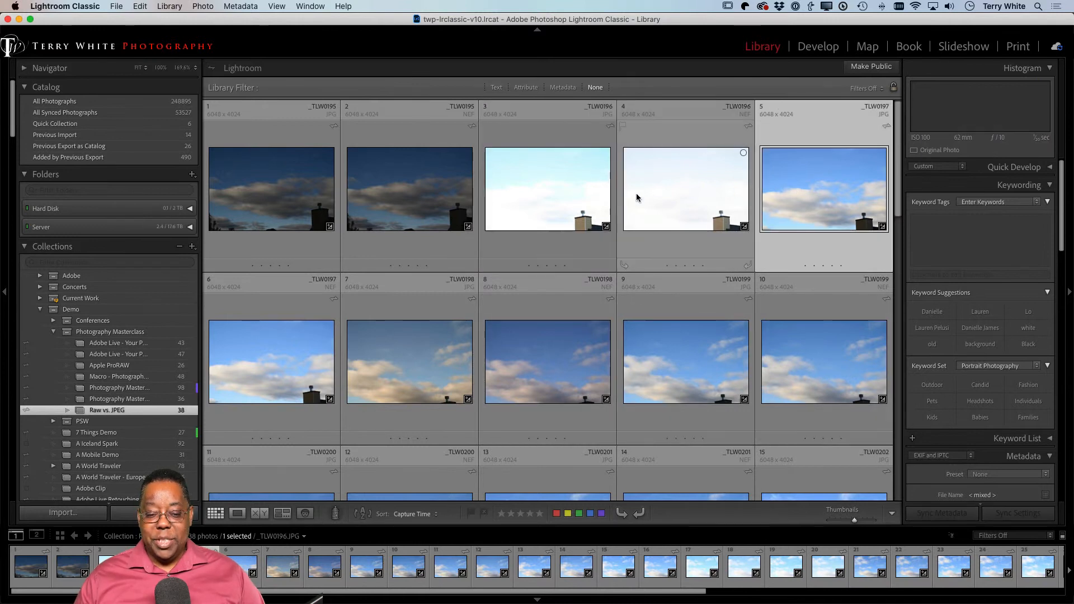
click(562, 195)
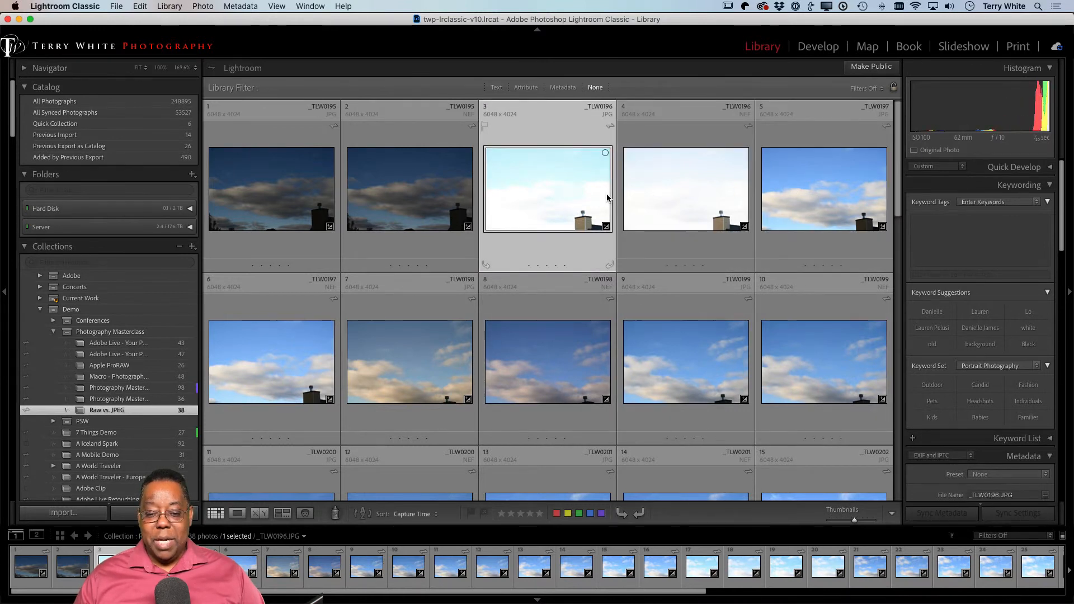
click(818, 47)
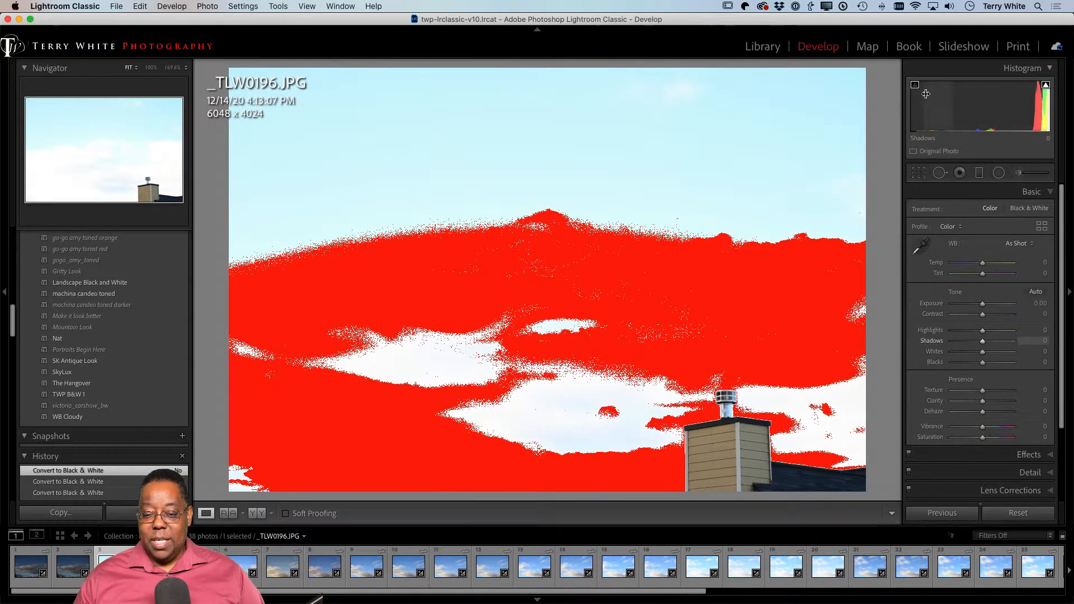
click(1046, 87)
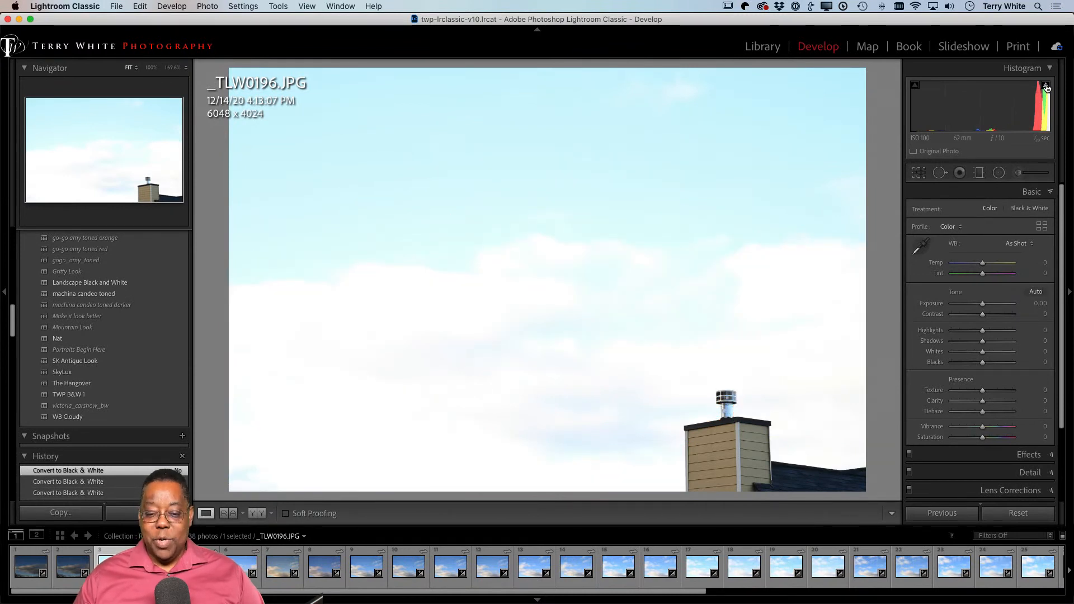
click(1046, 87)
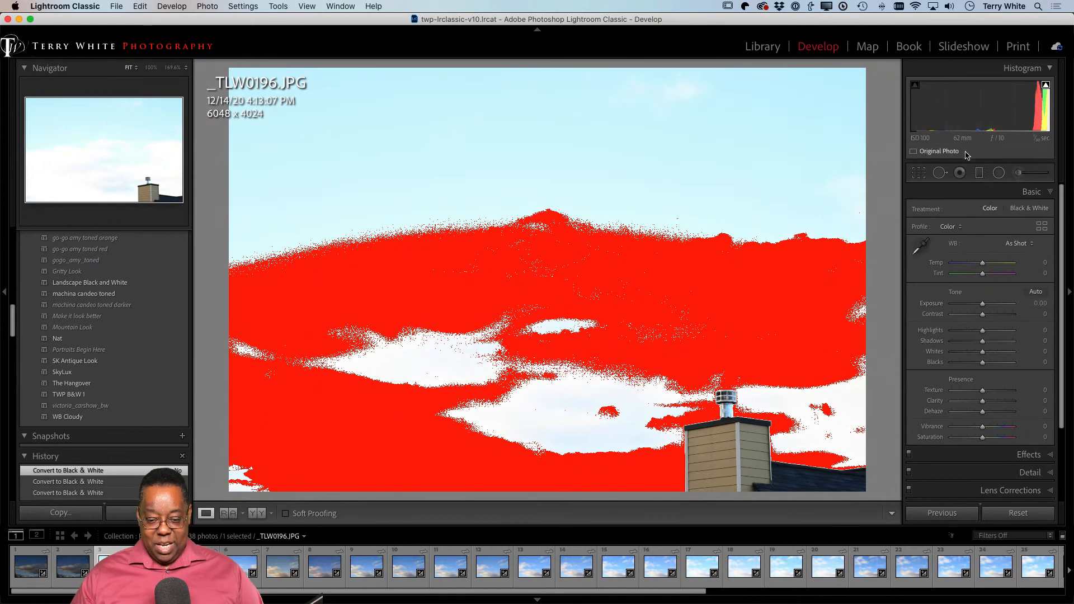
Switch to _TLW0196.NEF and reset its develop settings
key(Right)
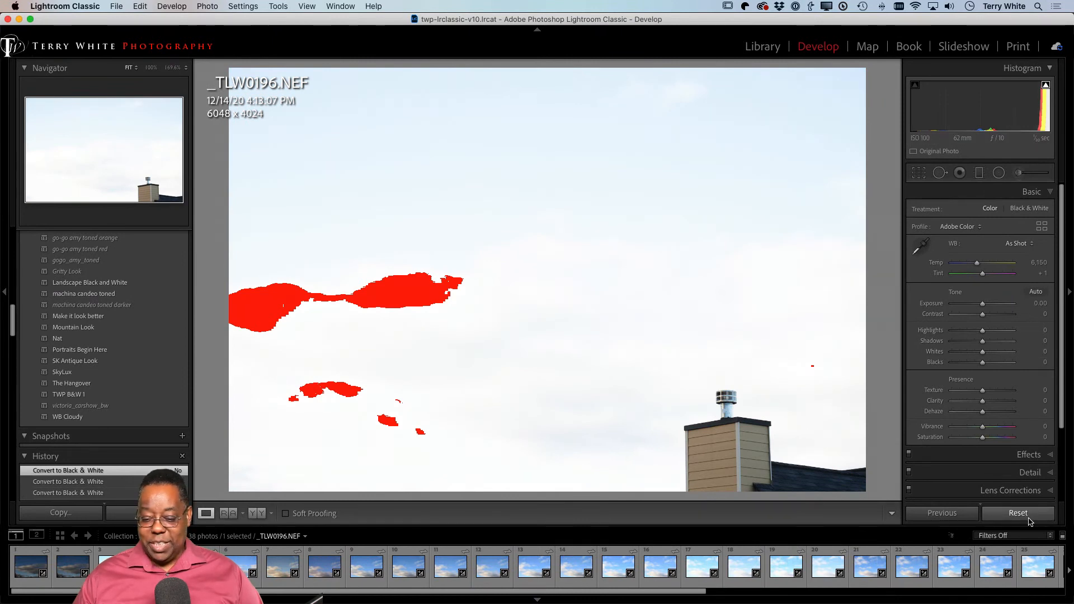
click(987, 515)
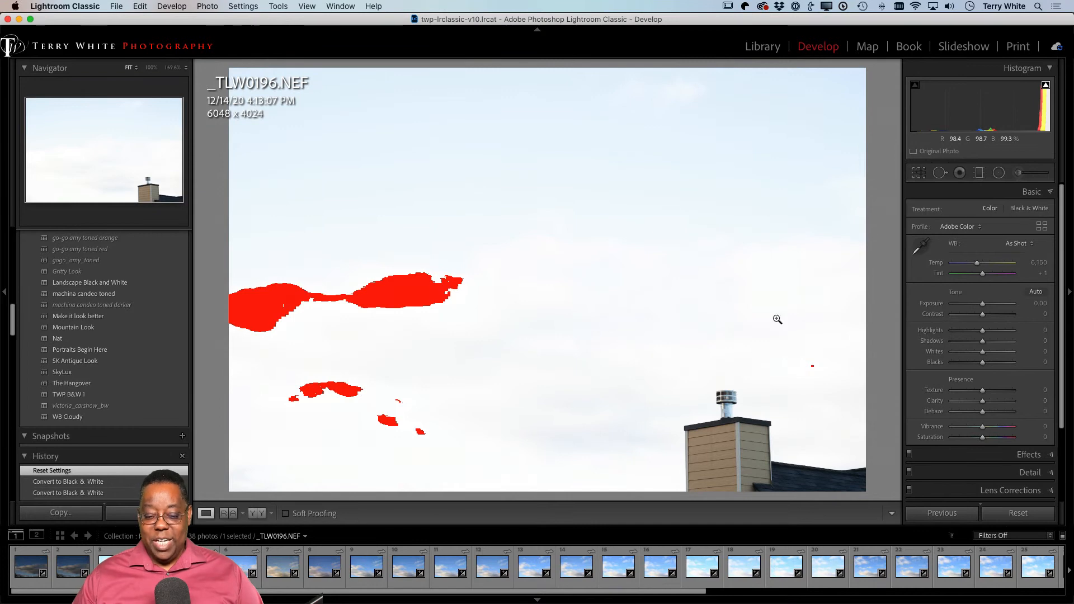
Lower the Whites of _TLW0196.JPG to -100 and try its Highlights slider, returning it to 0
click(115, 566)
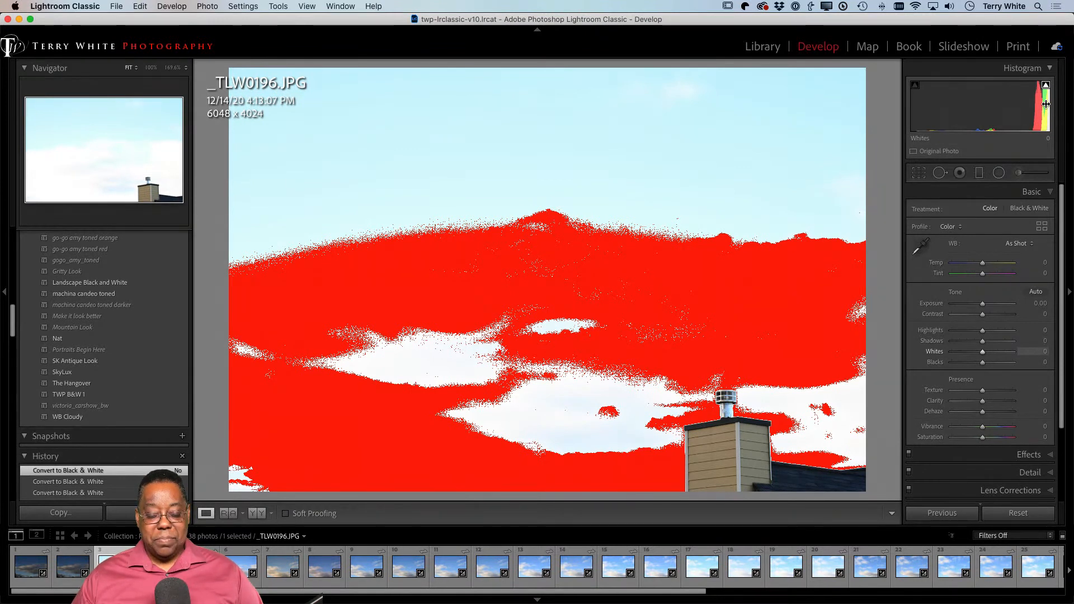
drag(1046, 104, 1021, 104)
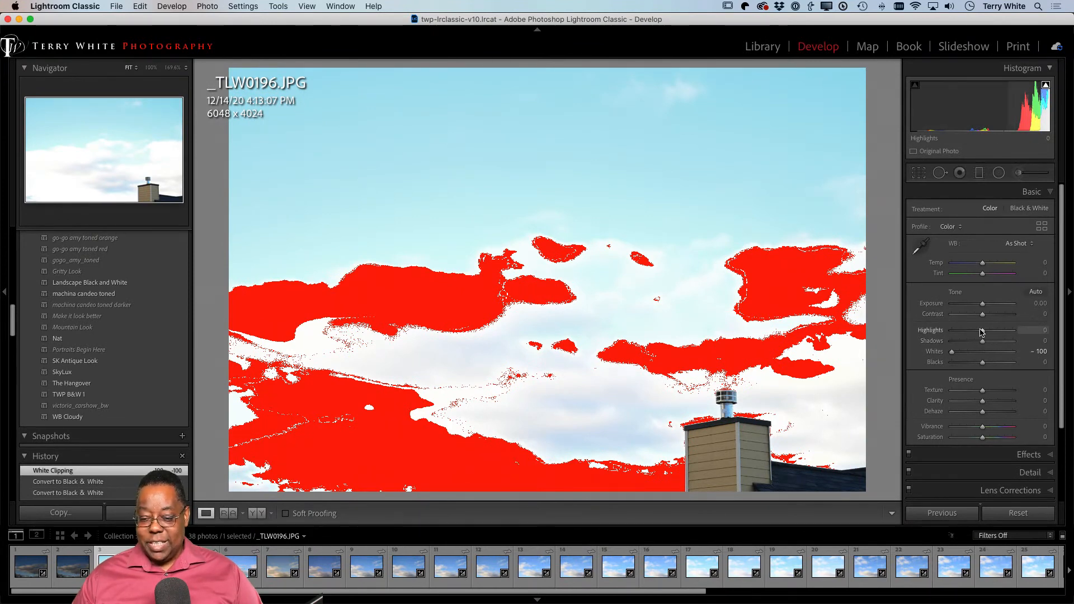
mouse_move(981, 332)
mouse_down()
mouse_move(949, 333)
mouse_move(985, 334)
mouse_up()
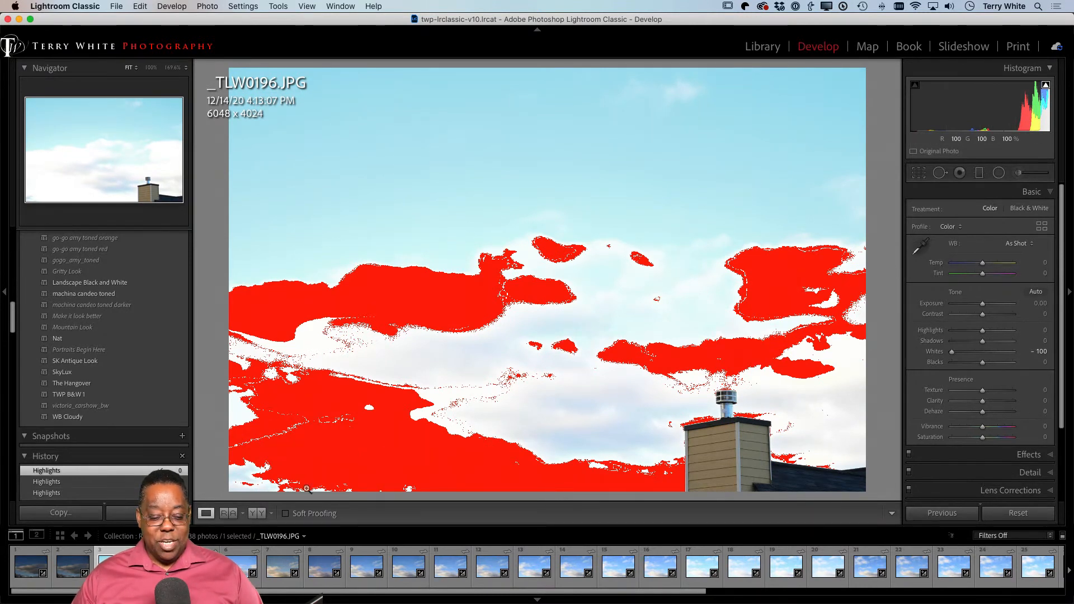
Set the Whites of _TLW0196.NEF to -100 and compare its highlight clipping with the JPG version
key(Right)
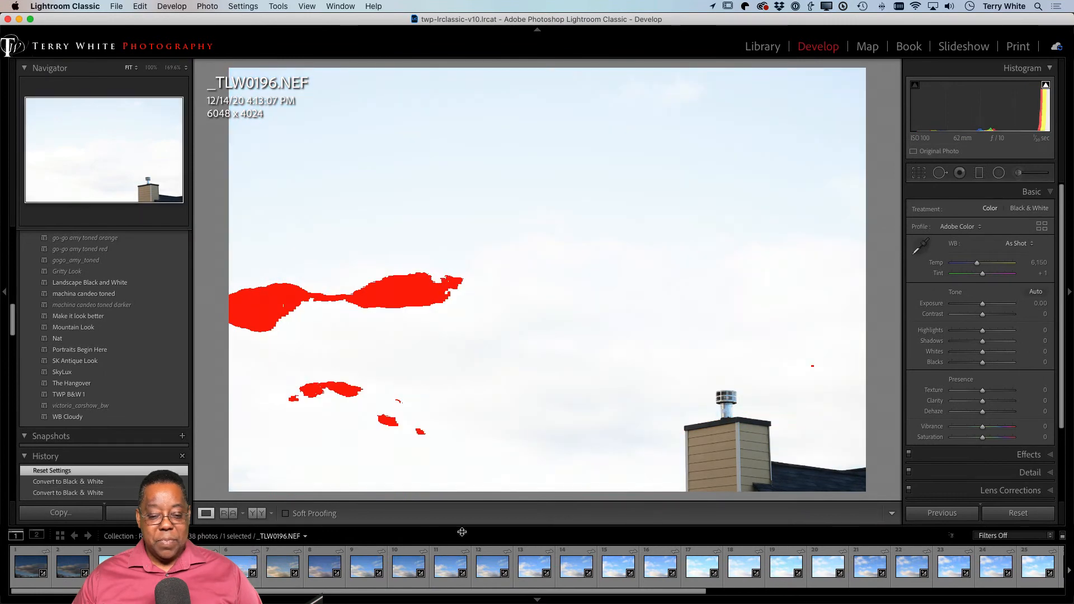
drag(983, 352, 951, 352)
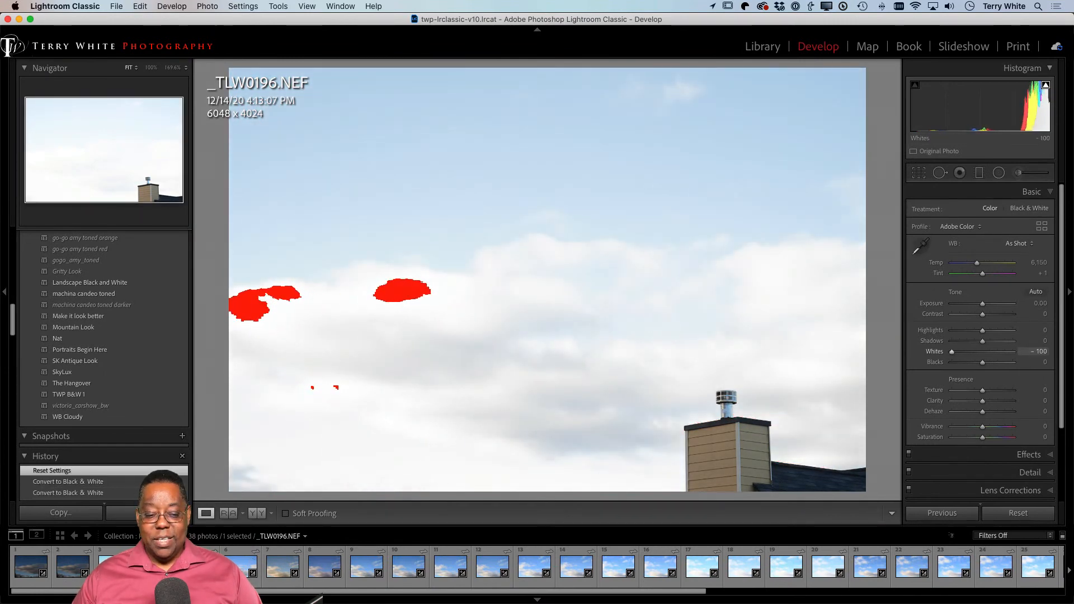
drag(1048, 105, 1069, 123)
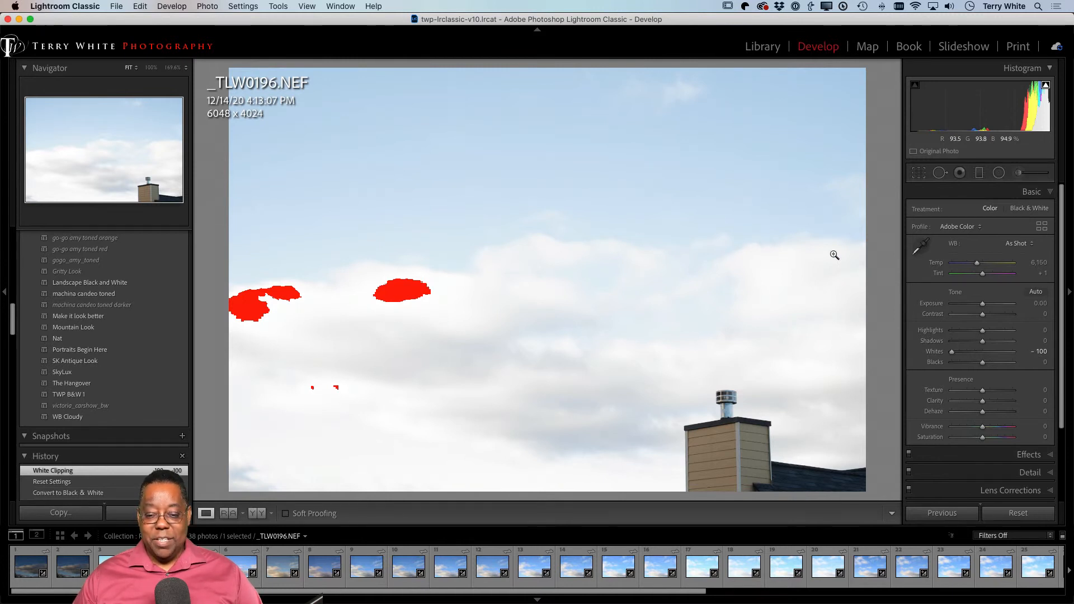
click(112, 566)
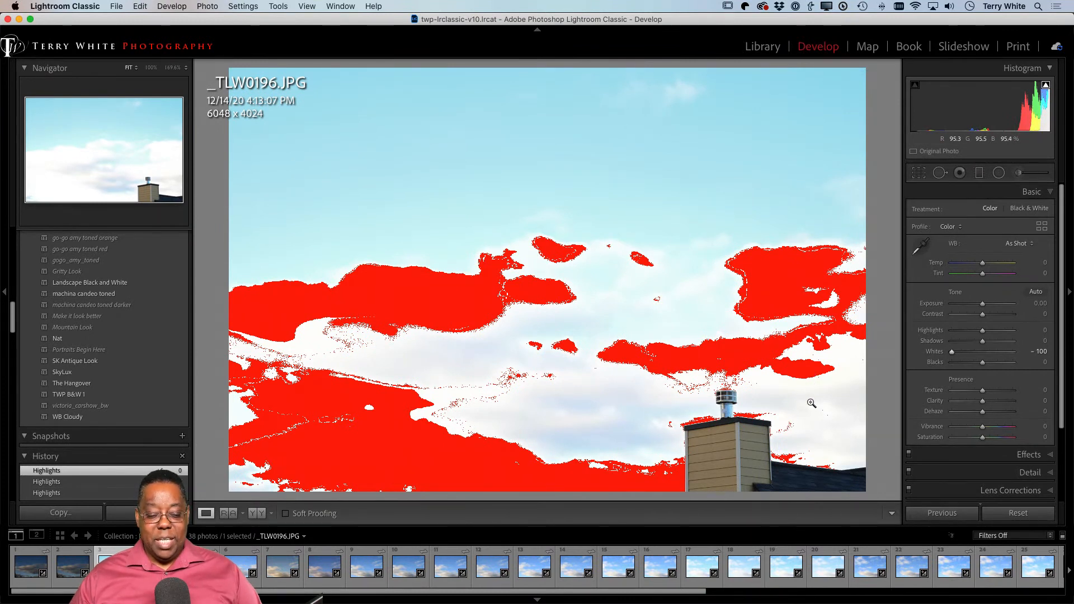
key(Right)
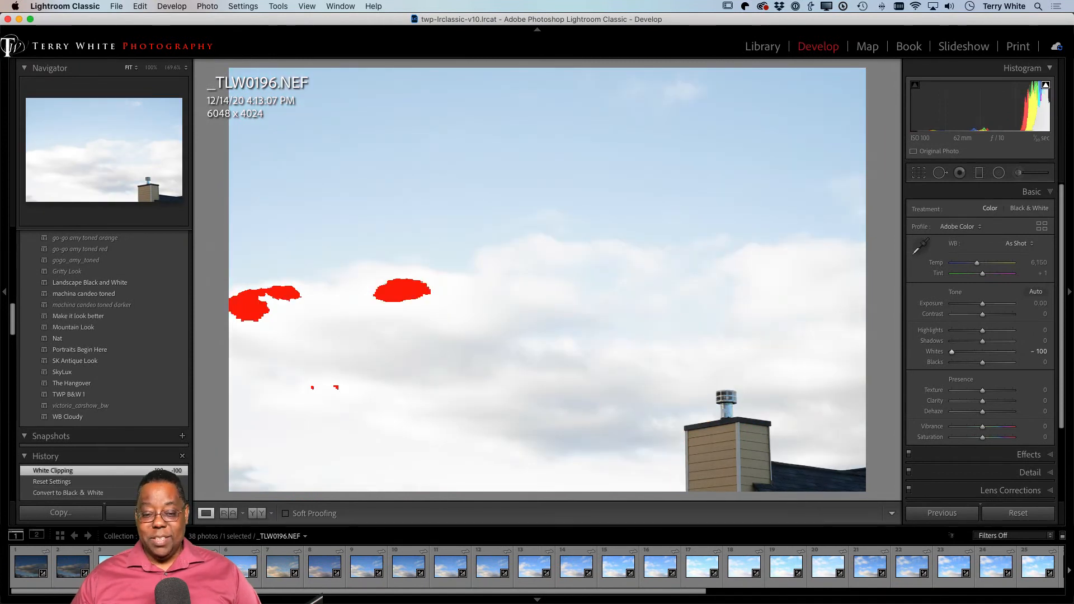
Try the Cloudy, Daylight and Auto white balance presets on _TLW0196.NEF
click(1019, 244)
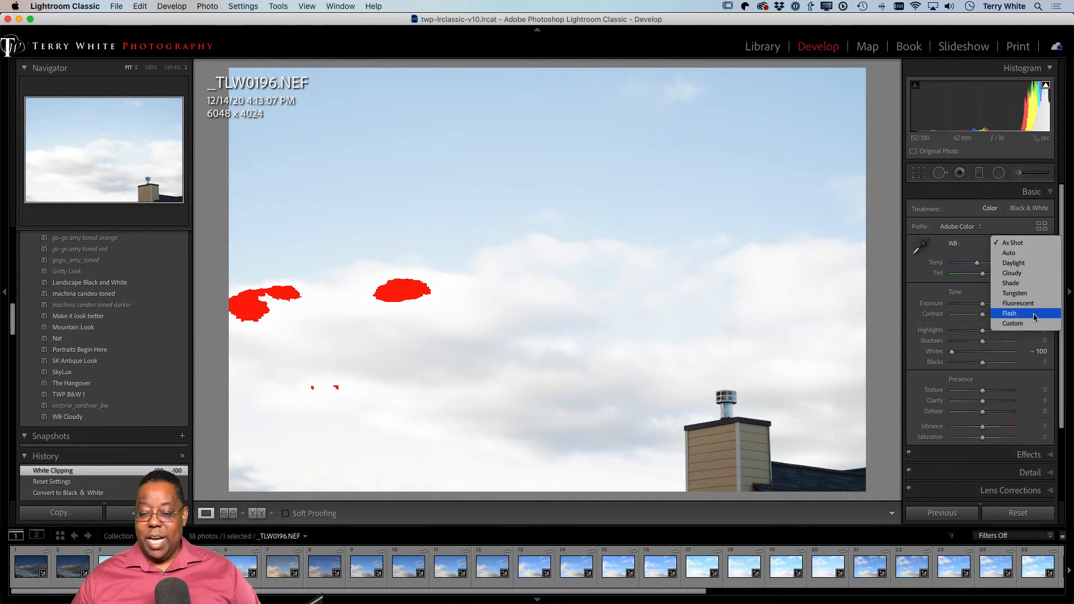
click(1040, 273)
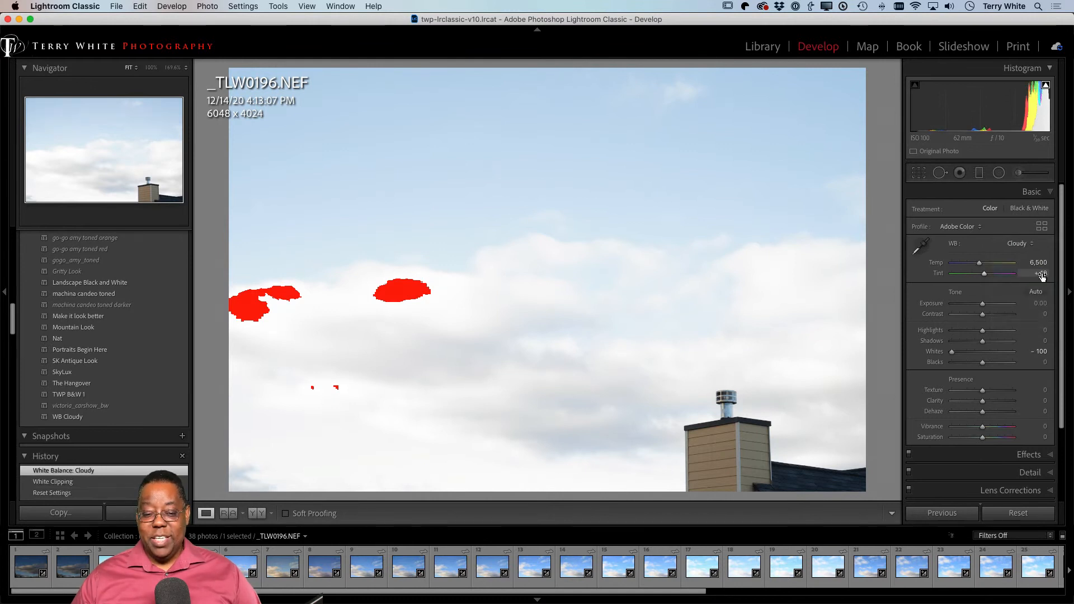
click(1024, 244)
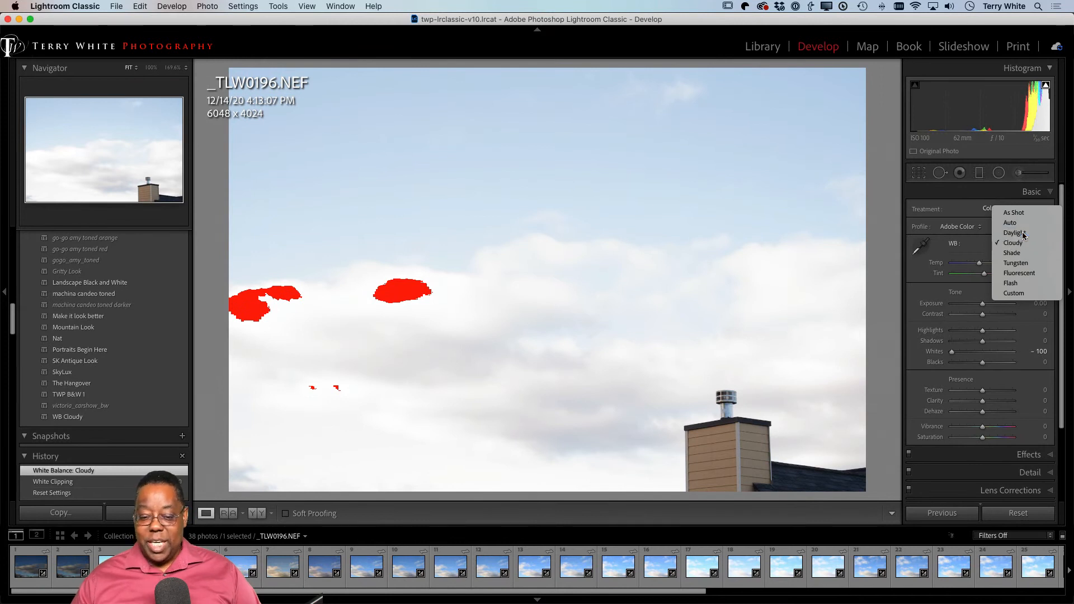
click(1018, 233)
click(1020, 246)
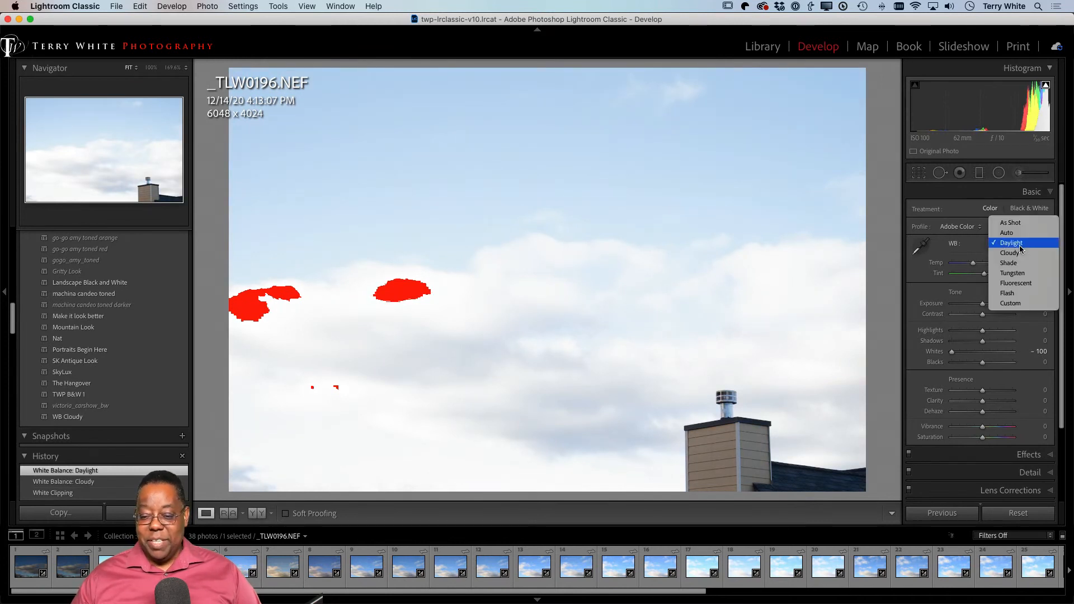
click(1022, 234)
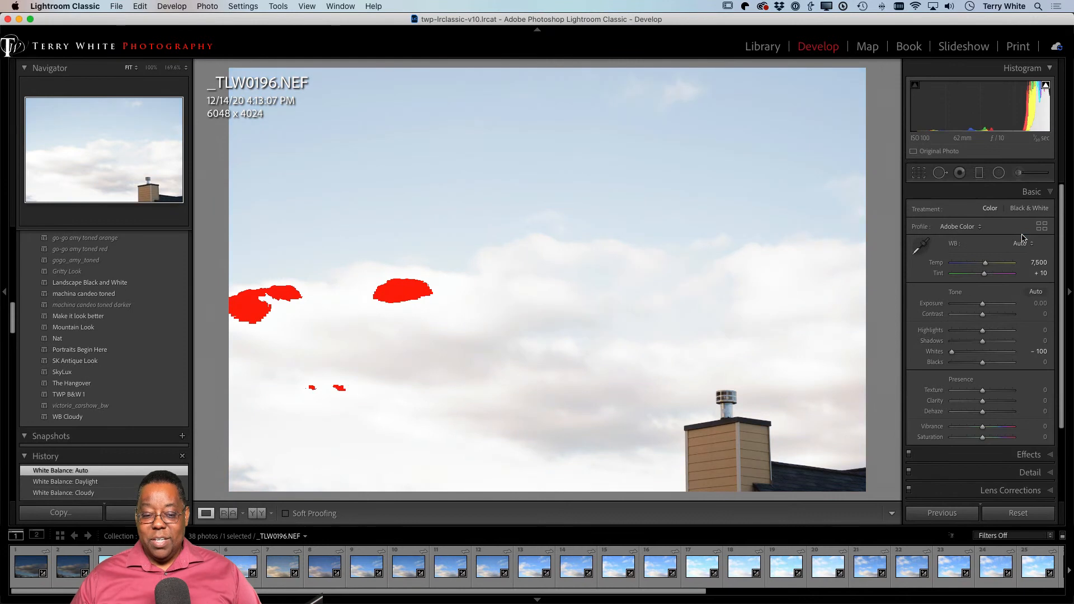
Try the Tungsten and Fluorescent white balance presets on the NEF photo, and set its white balance to Flash
click(1018, 244)
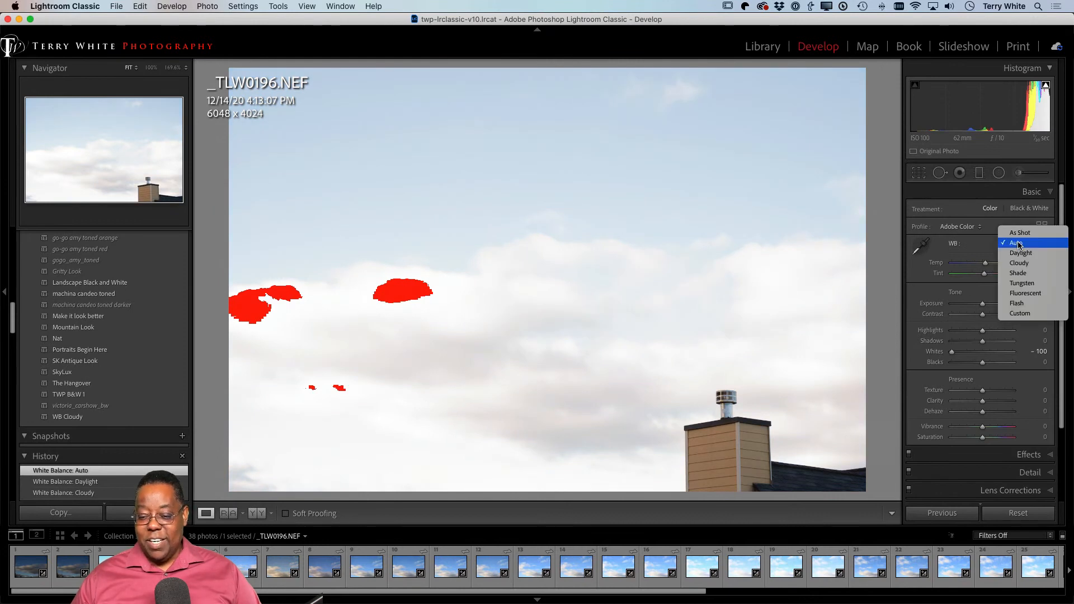
click(1024, 284)
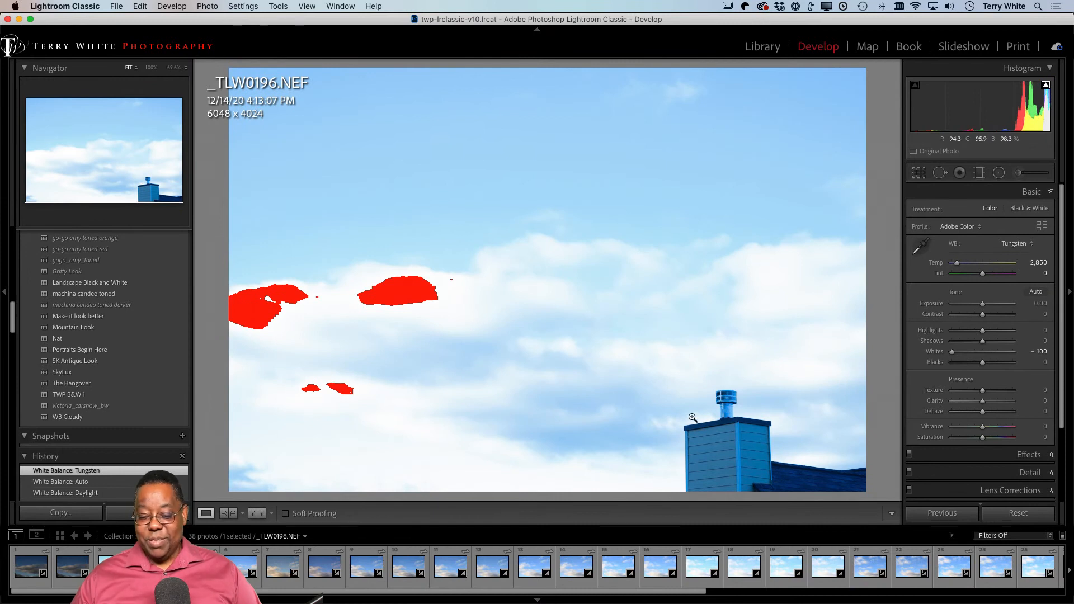
click(1026, 243)
click(1020, 256)
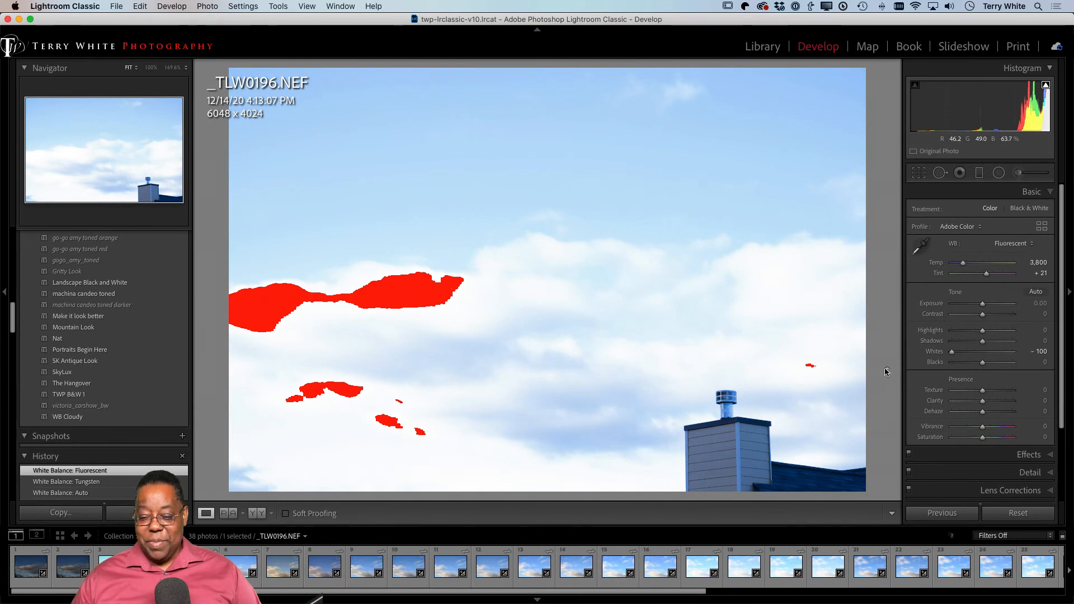
click(1010, 244)
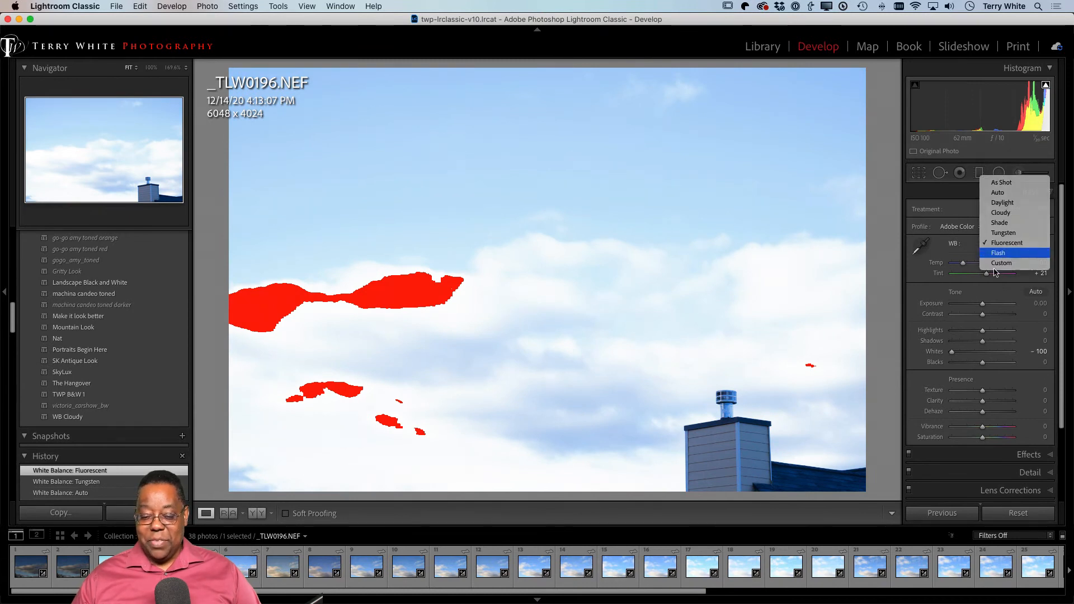
click(999, 253)
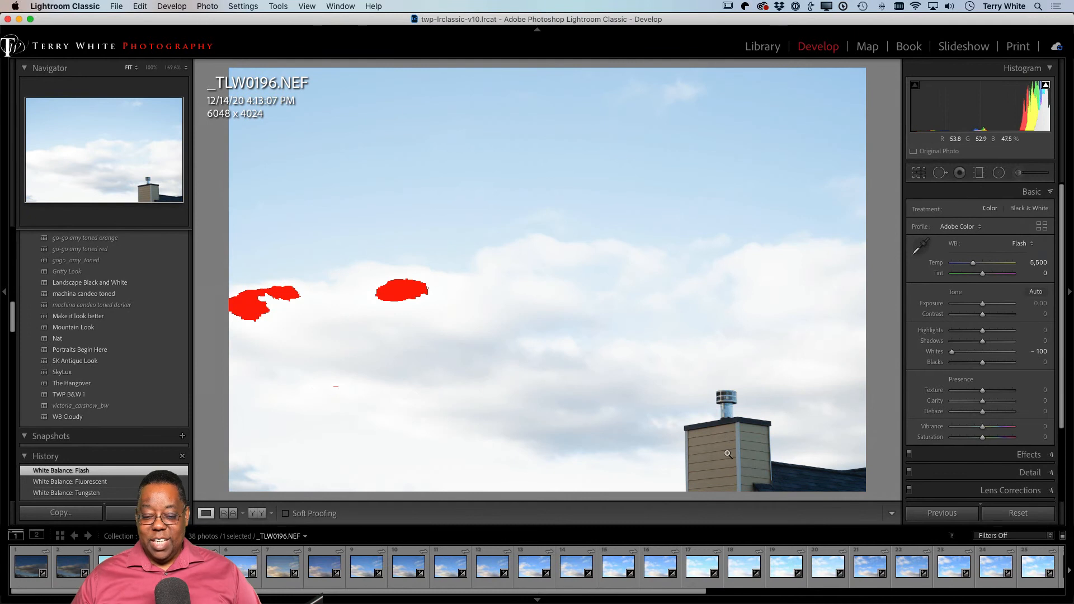
Look over the profile choices for _TLW0196.NEF and set its white balance to Cloudy
click(972, 229)
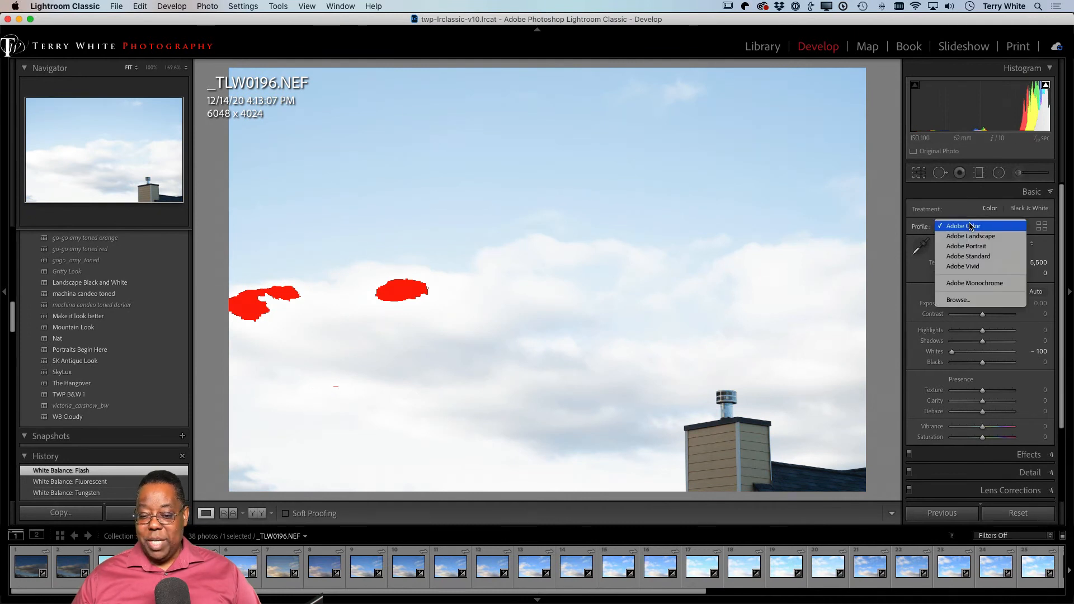
click(1019, 216)
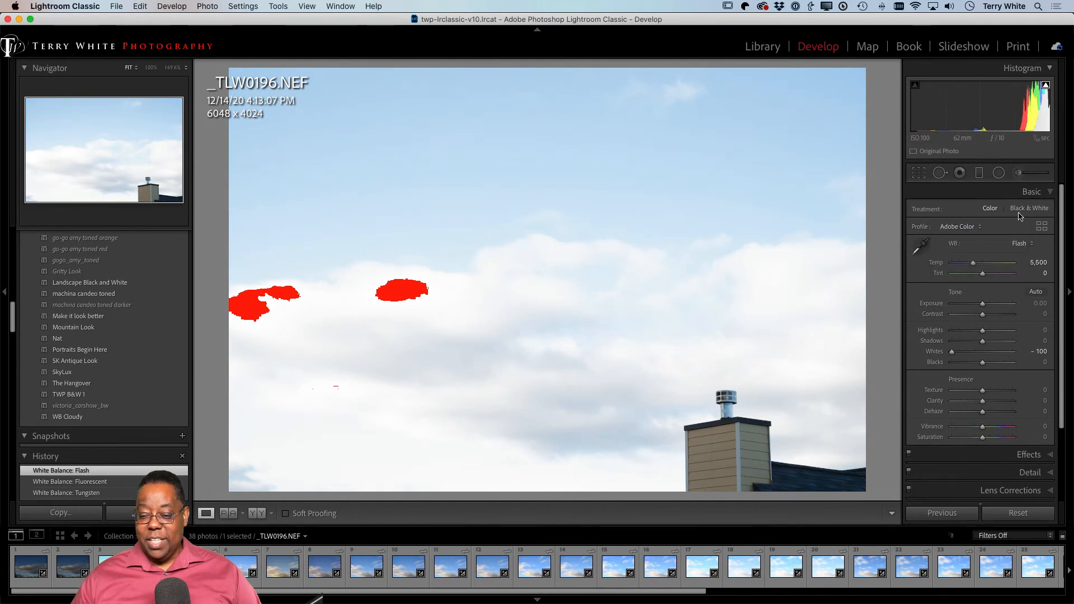
click(1021, 244)
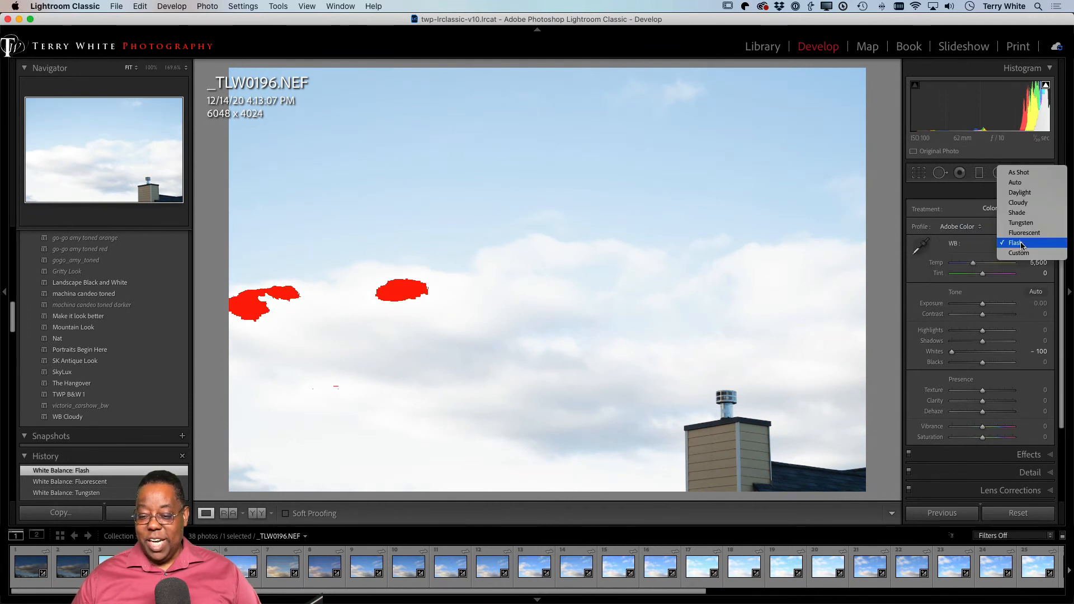
click(1028, 202)
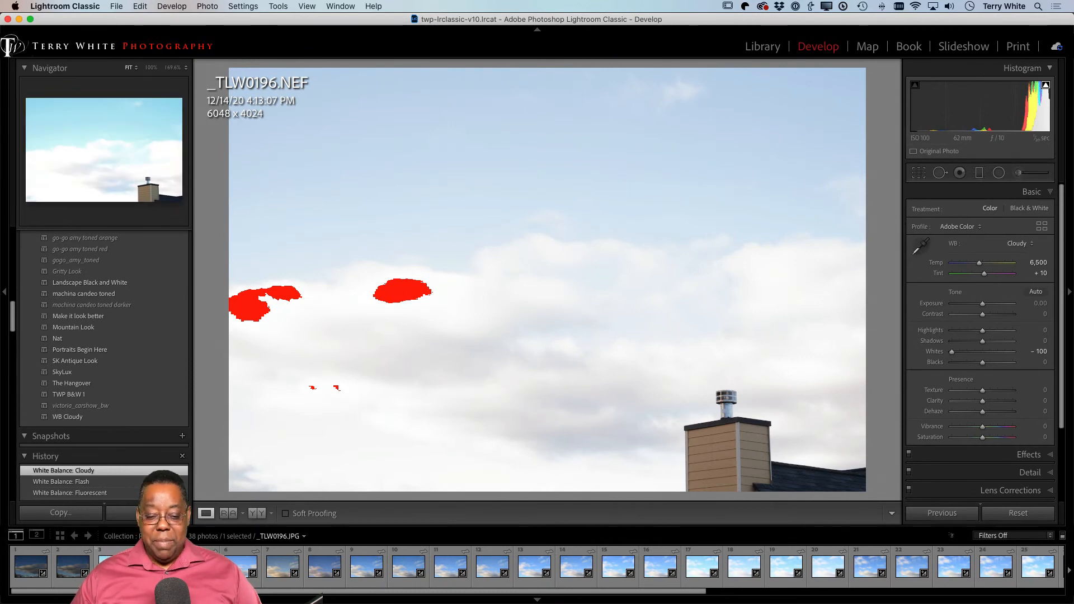
Check which white balance presets are offered for _TLW0196.JPG, and return to _TLW0196.NEF
click(117, 565)
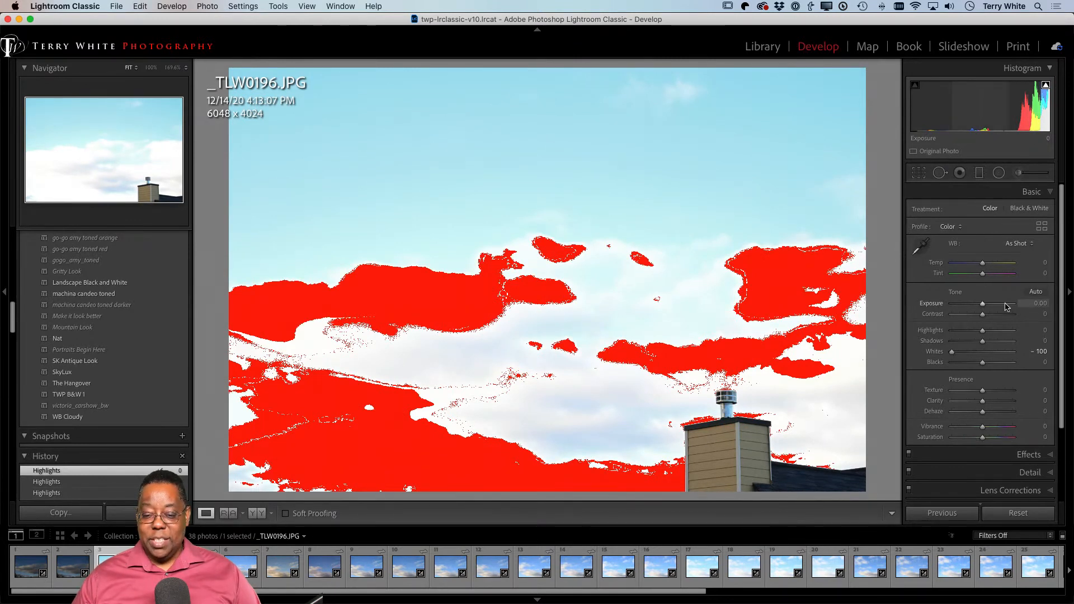
click(1016, 246)
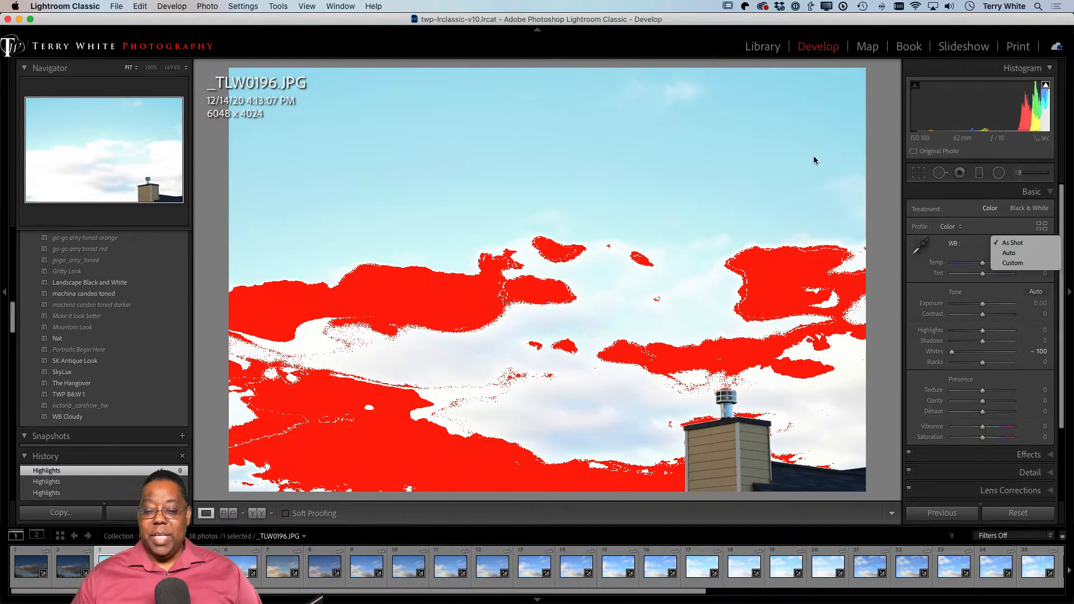
click(912, 200)
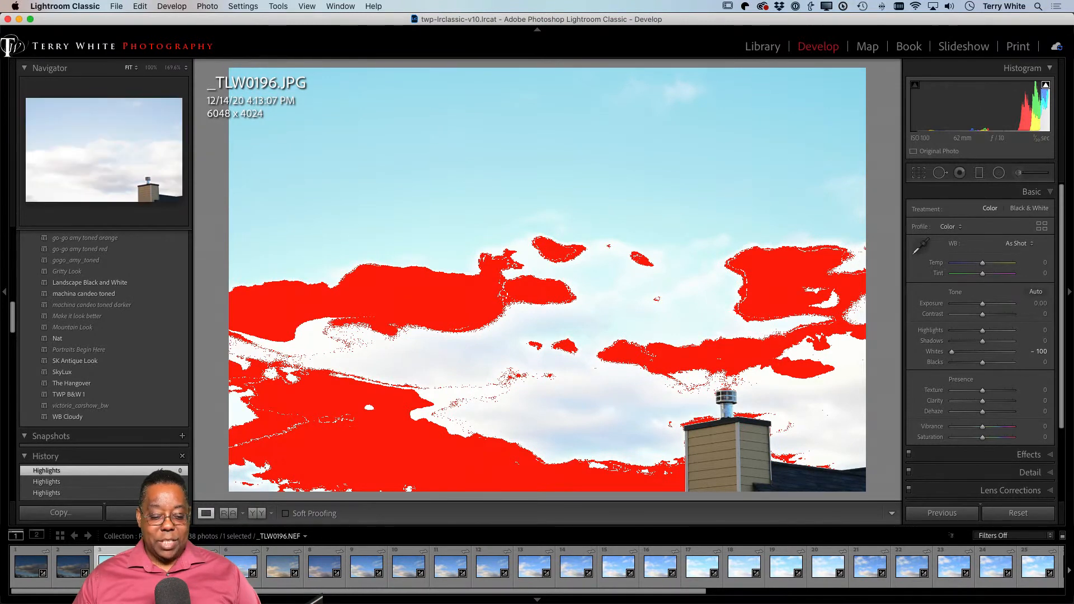
click(157, 567)
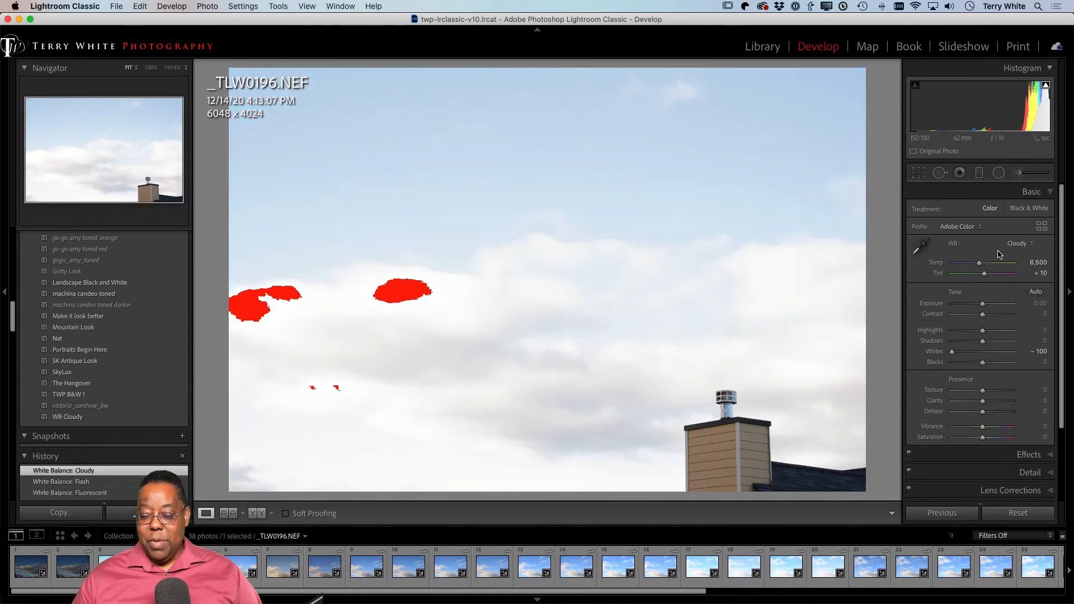
Browse the Artistic, B&W, Modern and Vintage profiles for _TLW0196.NEF in the Profile Browser and close it without applying one
click(969, 229)
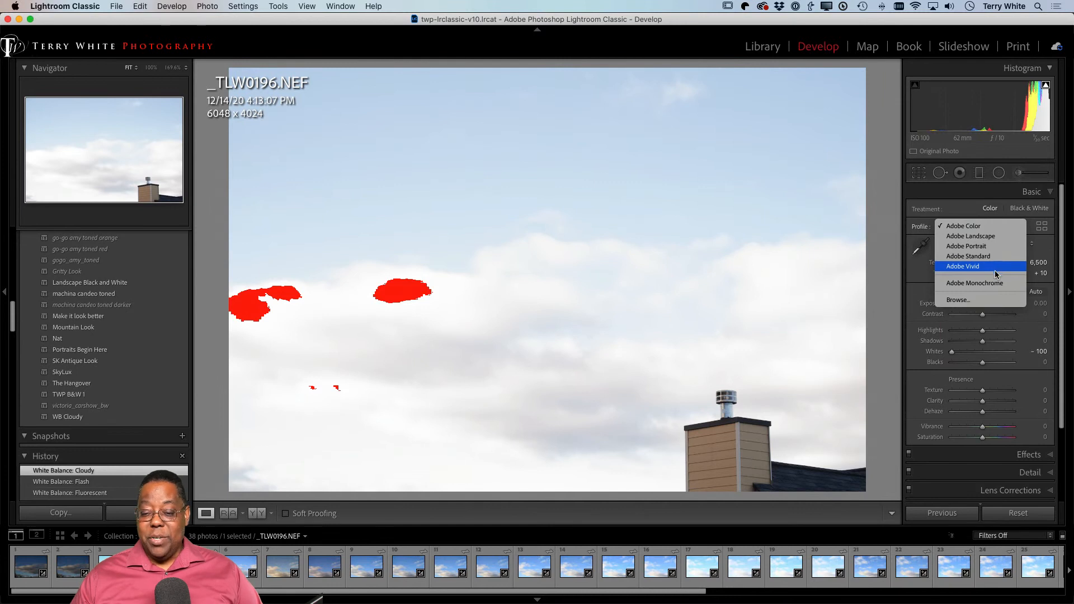
click(988, 301)
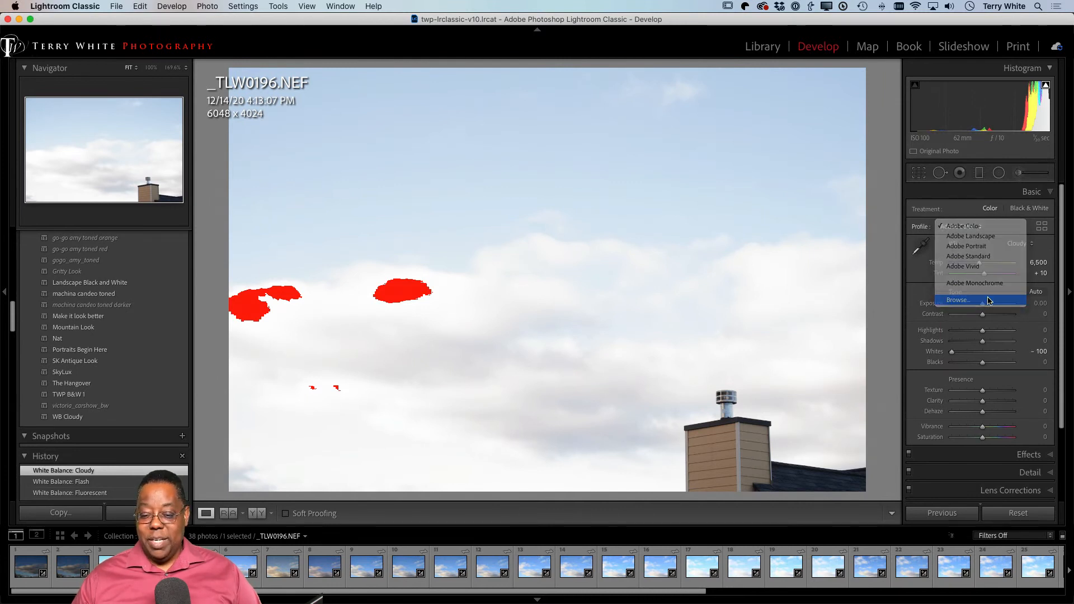
scroll(1010, 319, down, 5)
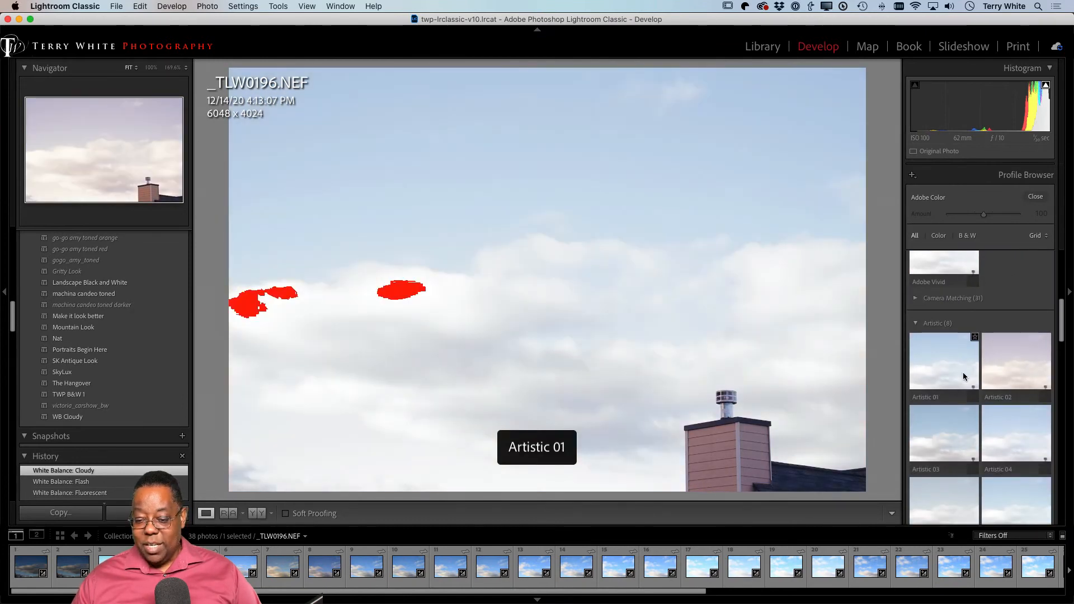
scroll(966, 371, down, 6)
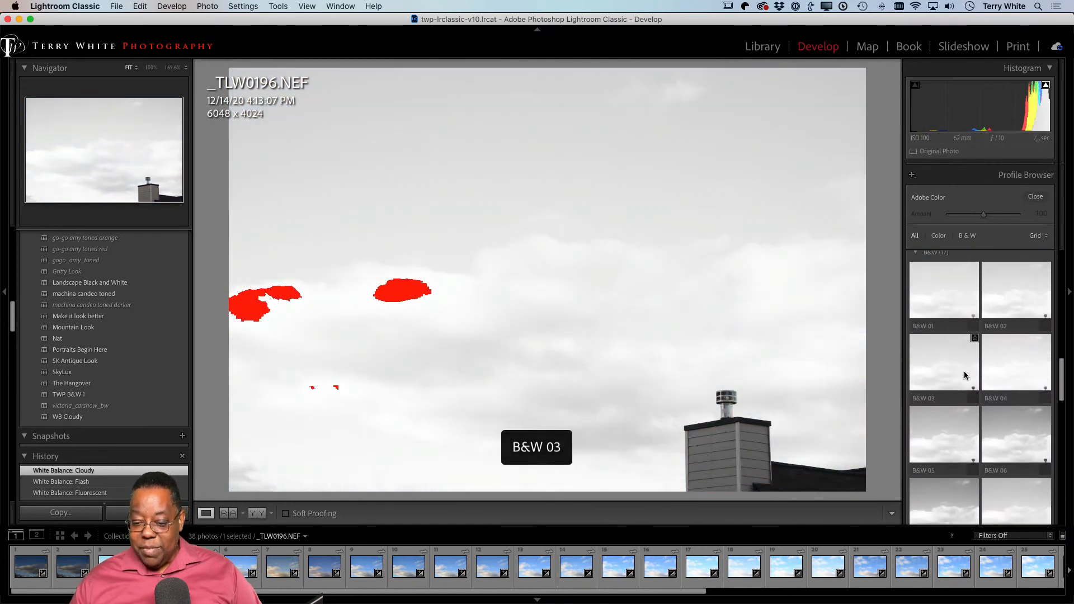
scroll(964, 371, down, 6)
scroll(965, 370, down, 4)
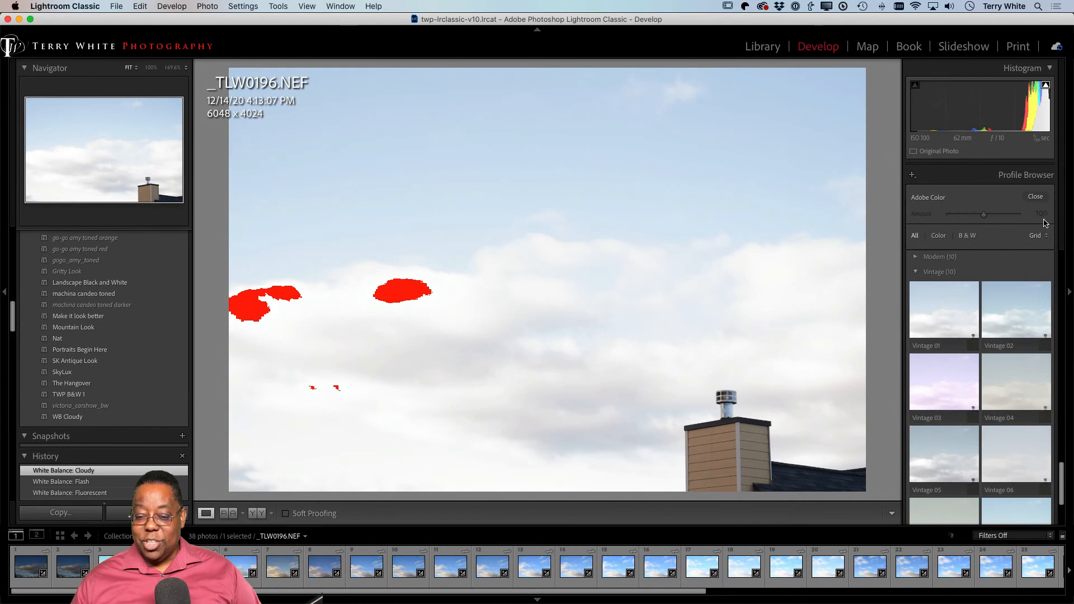
click(1036, 198)
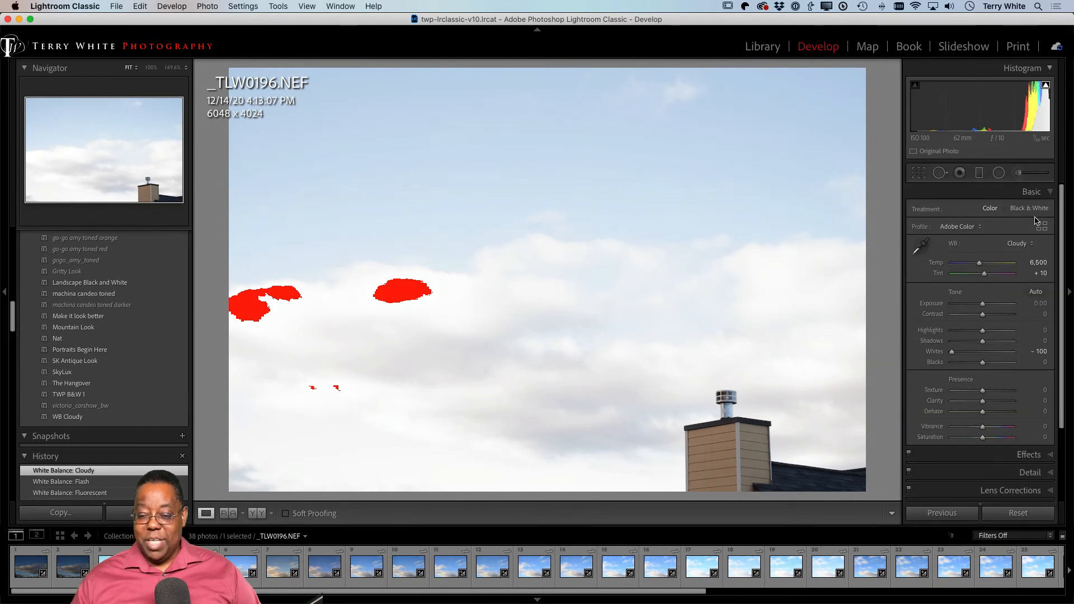
Compare the profile choices of _TLW0196.NEF with those of _TLW0196.JPG, and return to the NEF photo
click(967, 226)
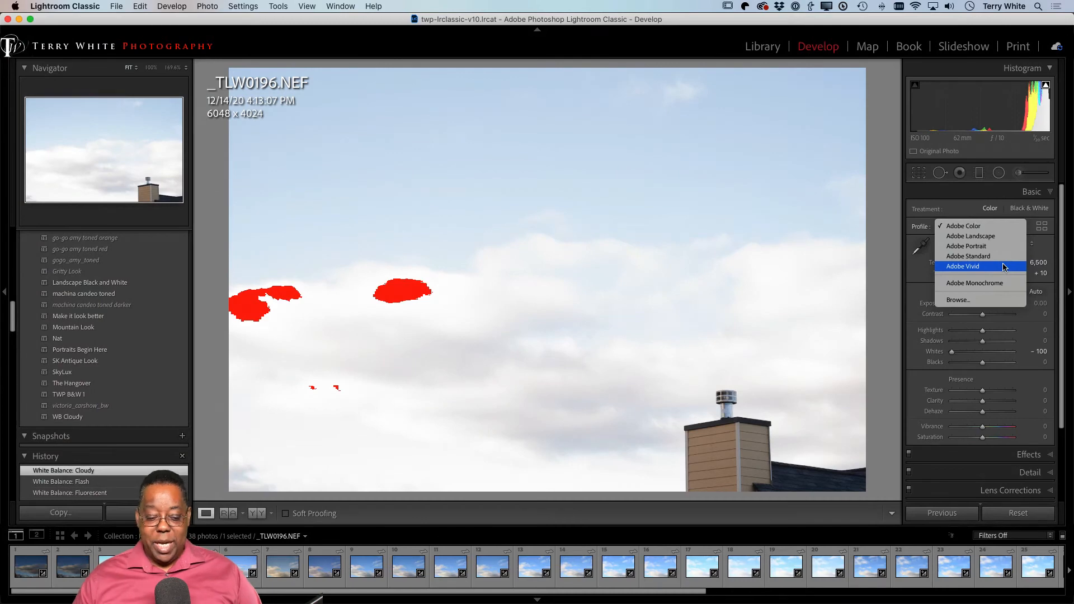
click(157, 567)
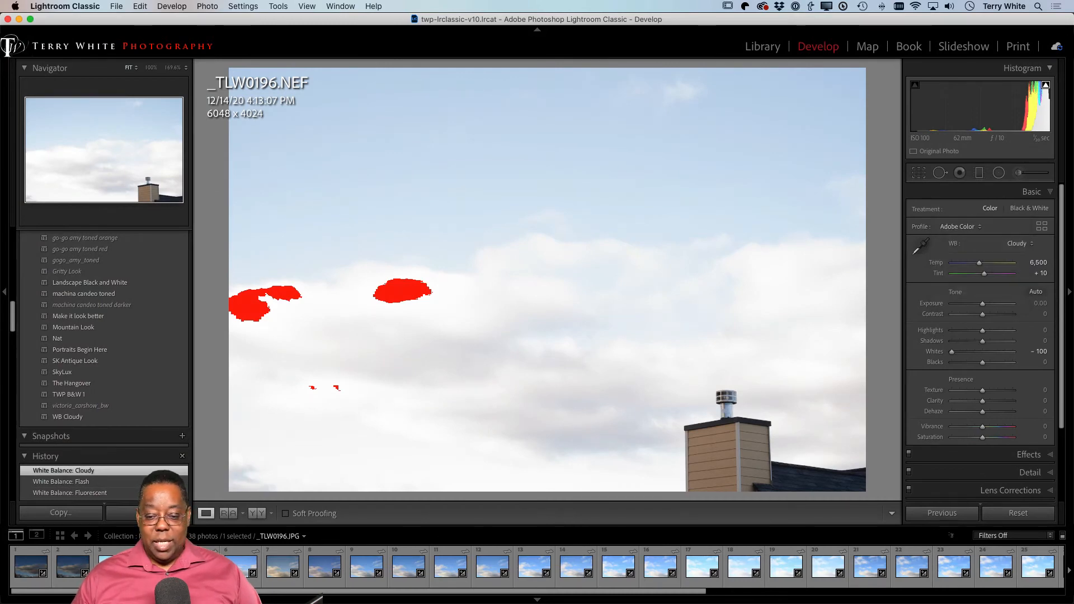
click(112, 566)
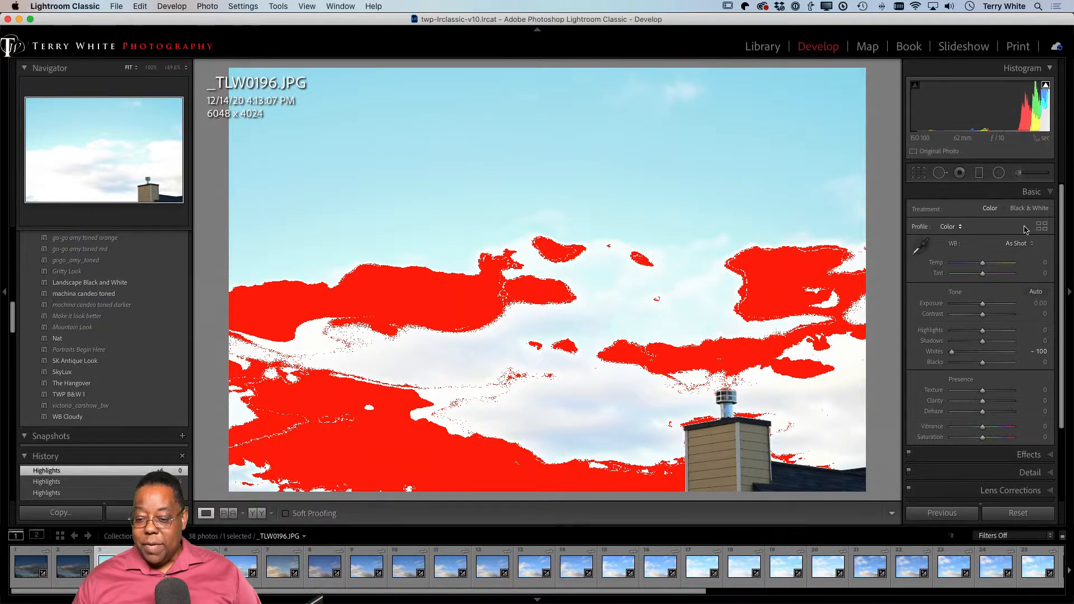
click(951, 228)
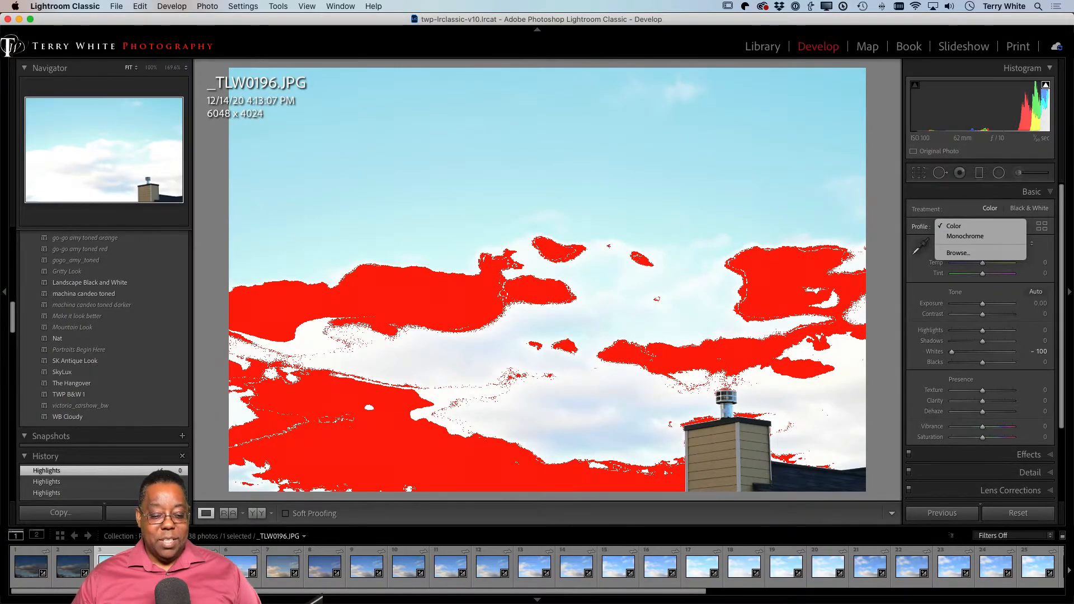
key(Escape)
key(Right)
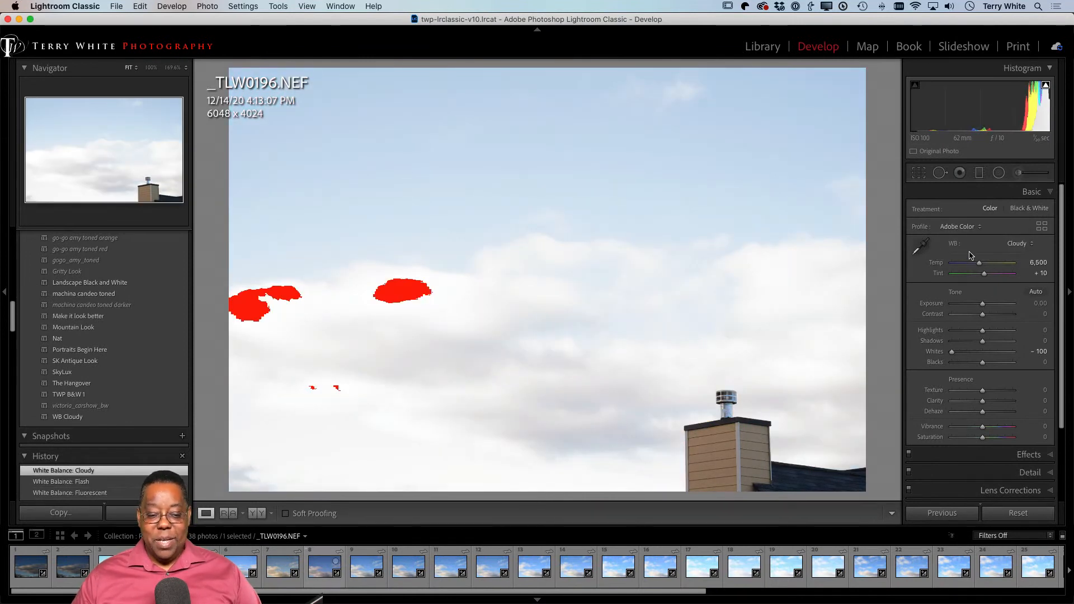
Try the Adobe Landscape and Adobe Vivid profiles on _TLW0196.NEF, and settle on Adobe Landscape
click(963, 228)
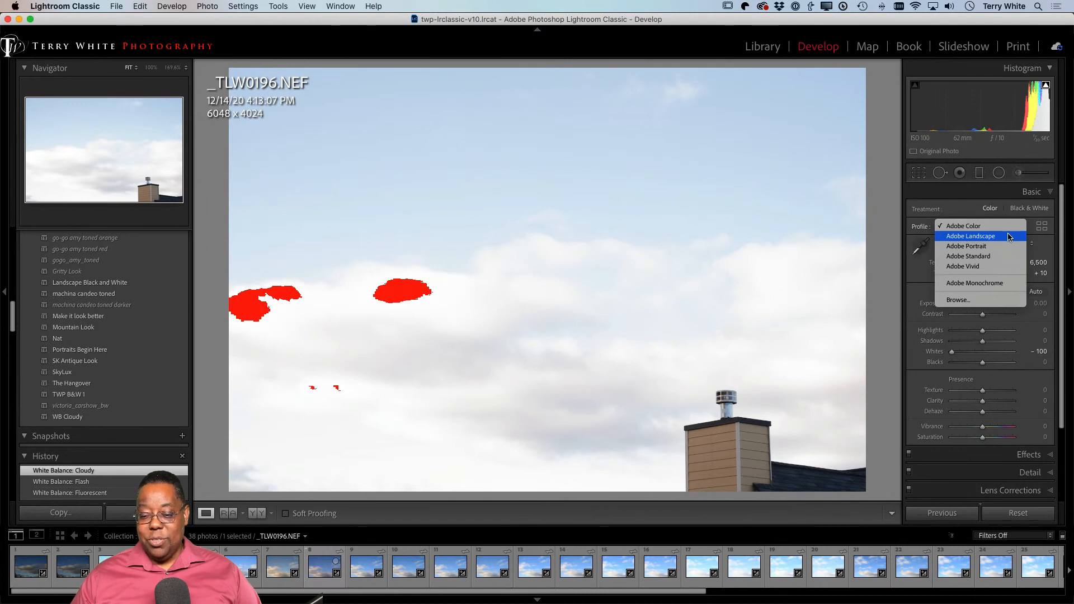
click(1008, 237)
click(989, 229)
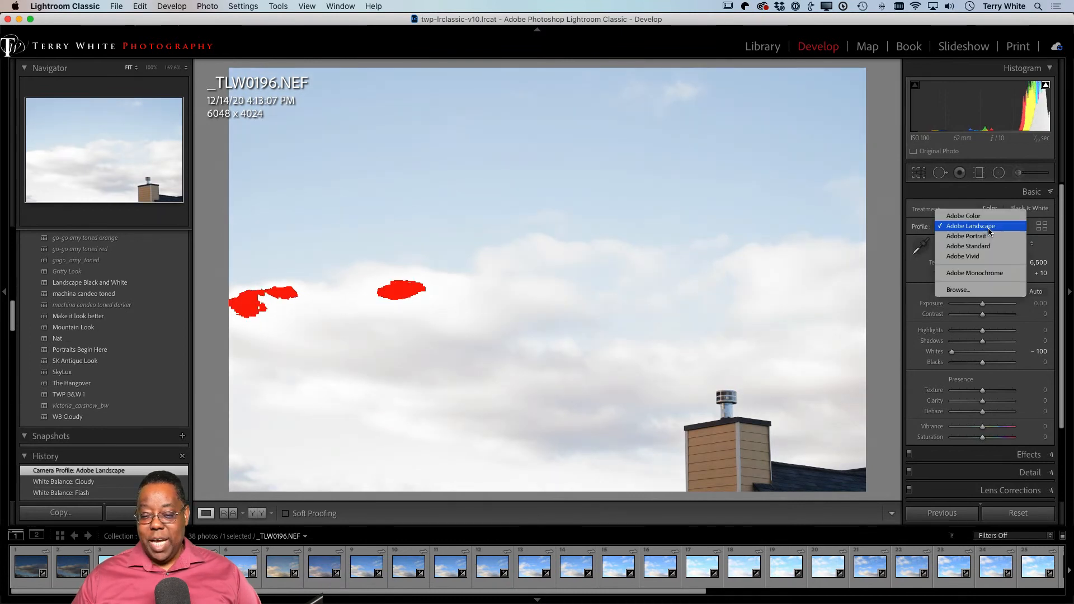
click(989, 257)
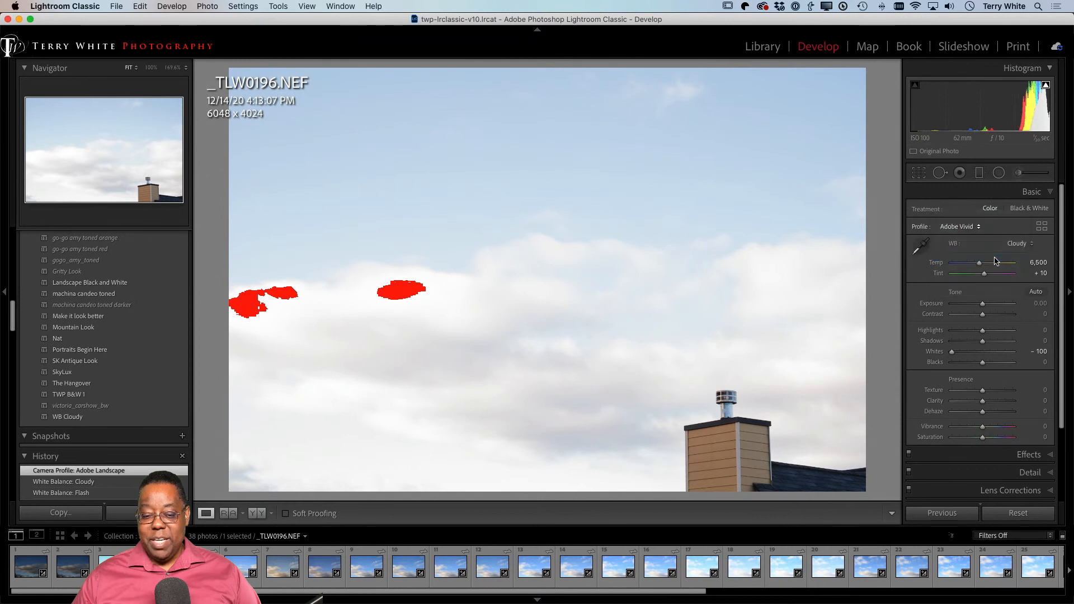
click(978, 226)
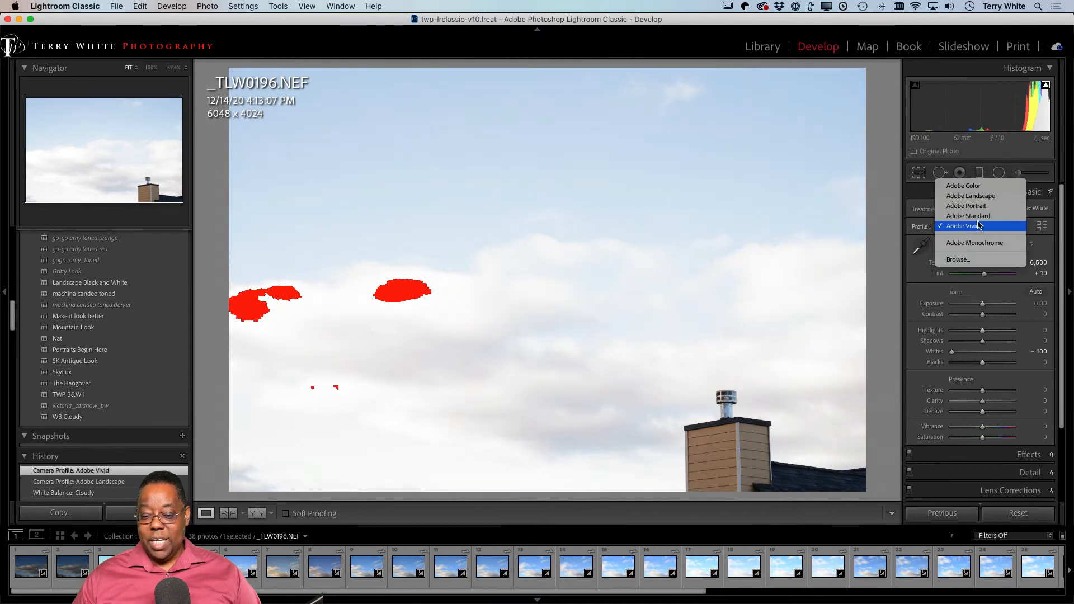
click(976, 196)
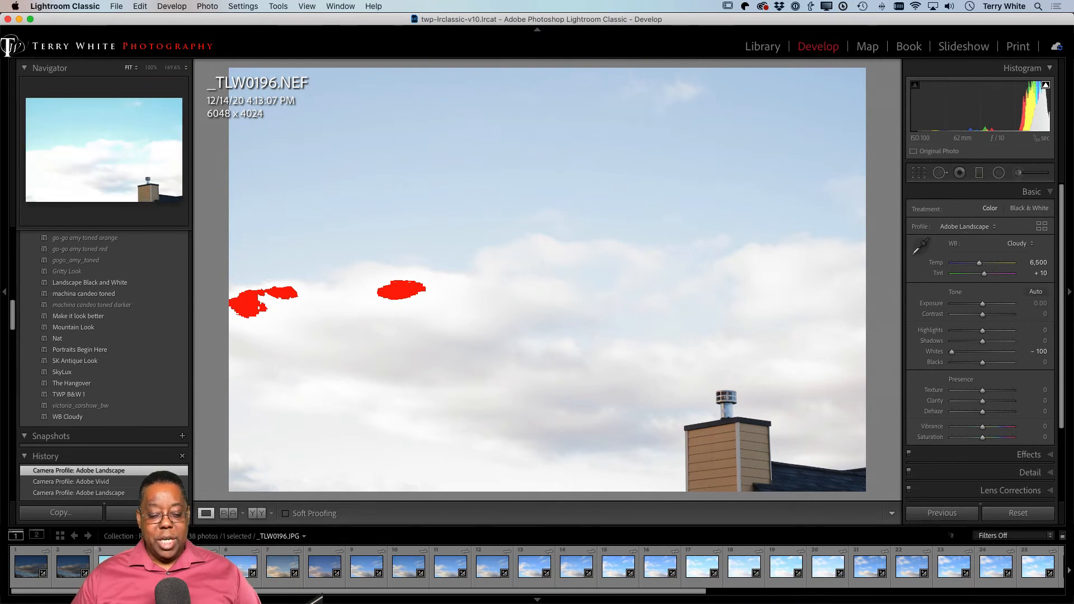
Show the Detail settings of _TLW0196.JPG and compare its sharpening and noise reduction with those of _TLW0196.NEF
click(115, 568)
scroll(993, 402, down, 3)
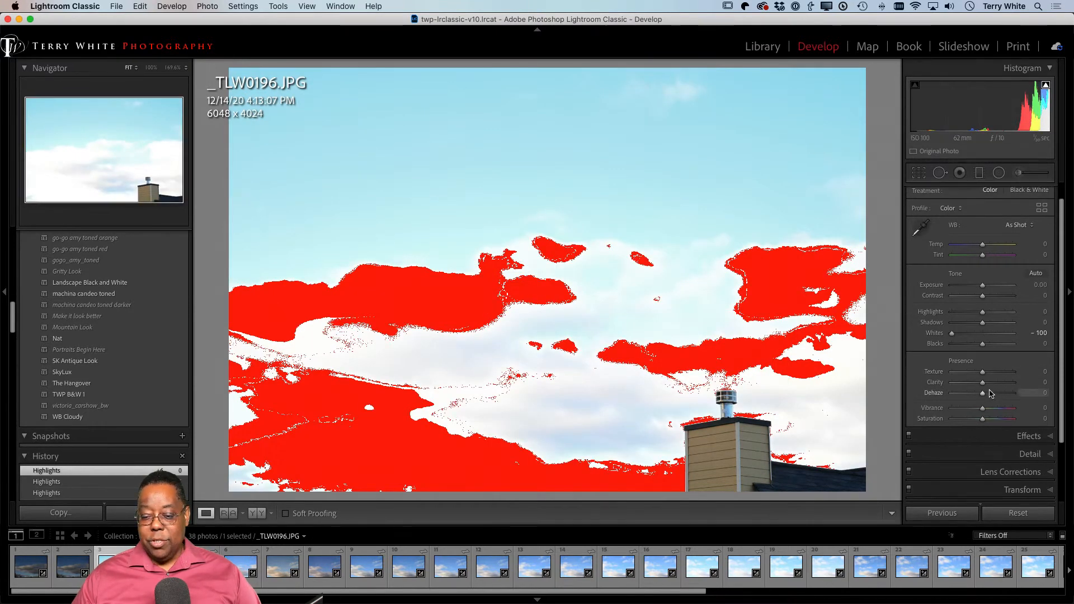
scroll(1002, 407, down, 1)
click(1019, 415)
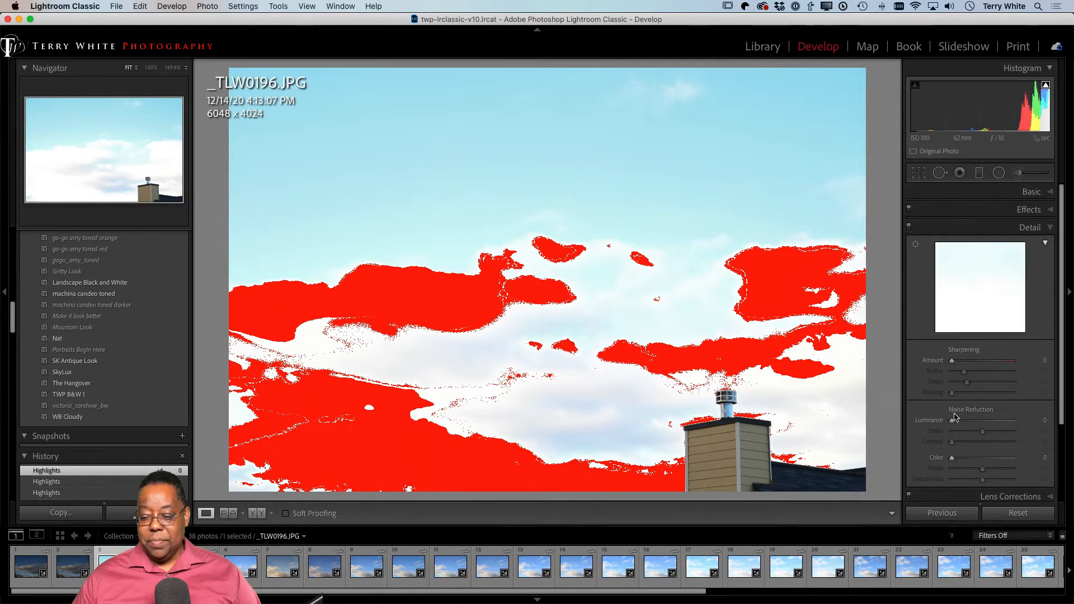
scroll(951, 392, down, 1)
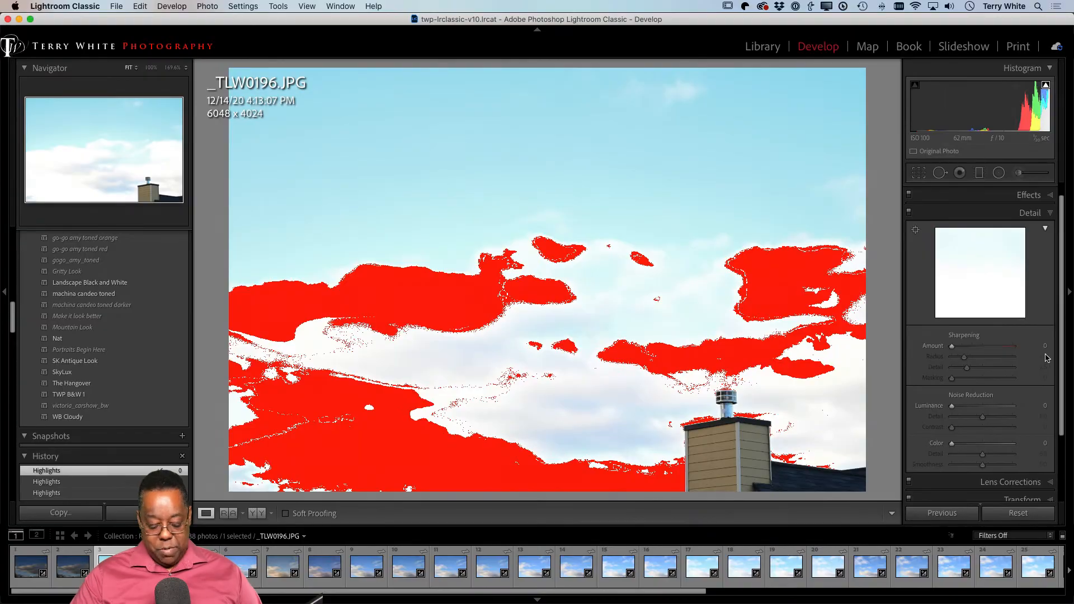
key(alt)
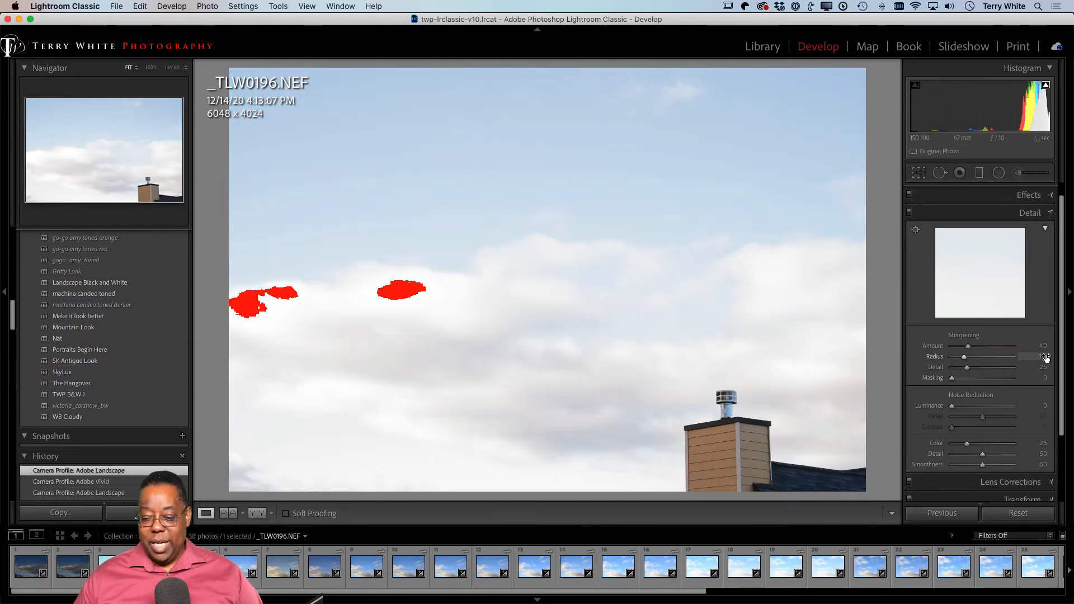
key(alt)
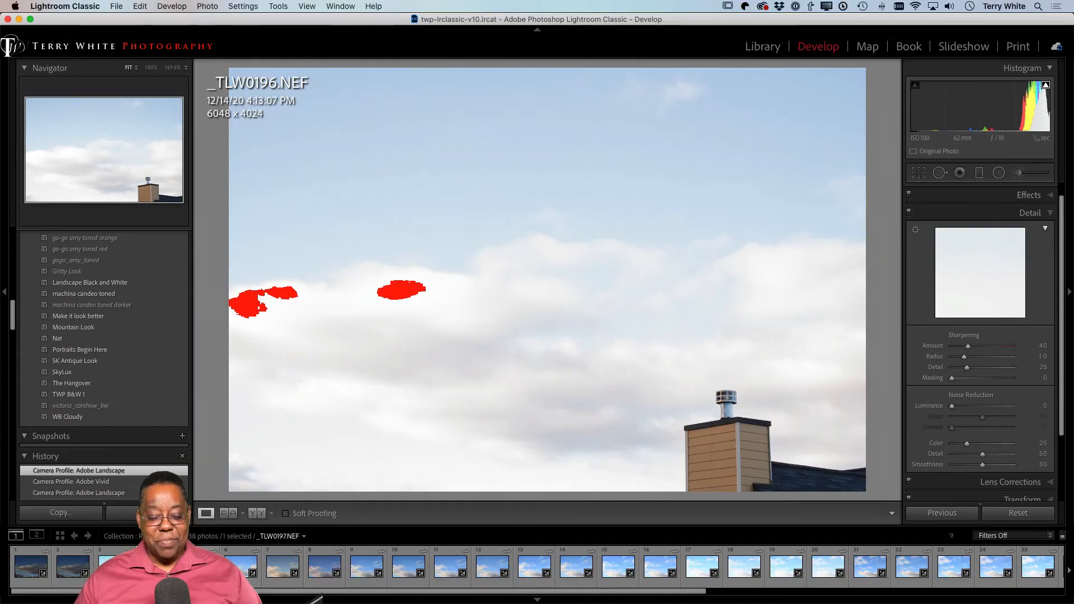
Recheck the Sharpening values of _TLW0196.JPG up close against those of _TLW0196.NEF
click(114, 566)
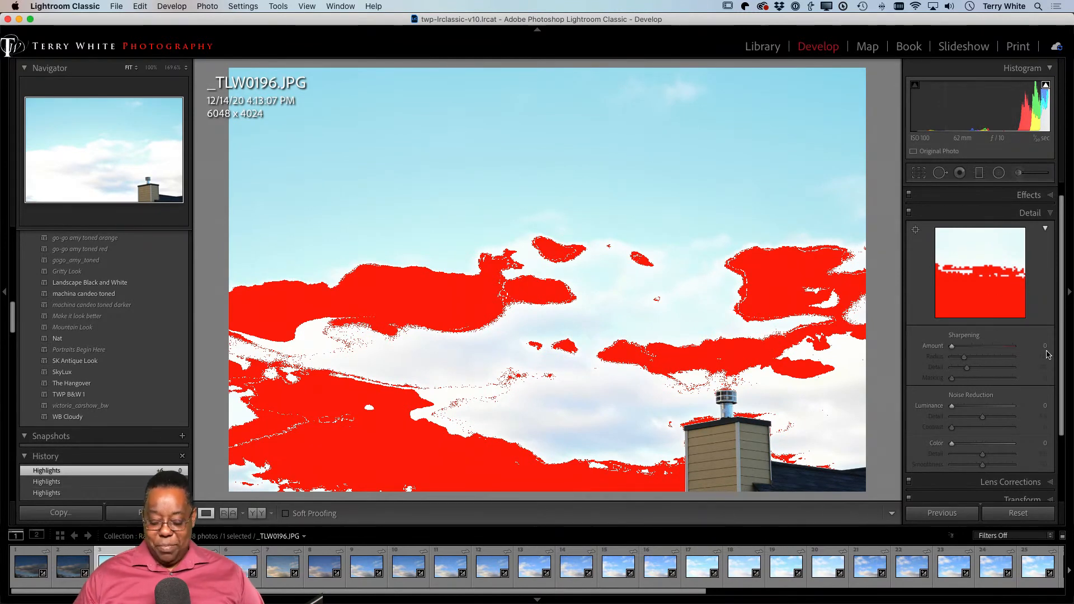
key(alt+super+8)
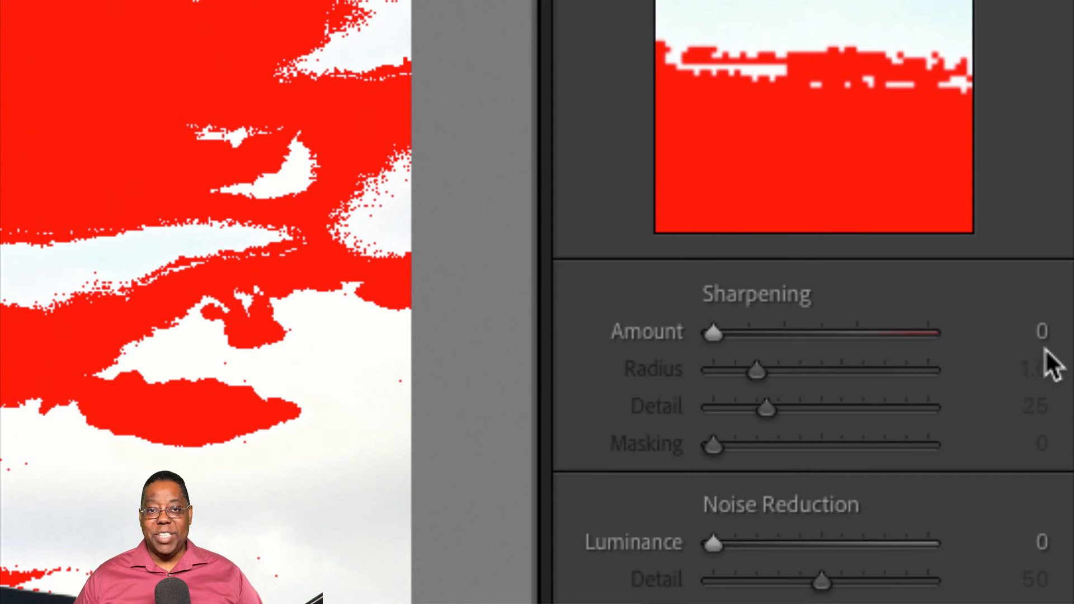
key(alt)
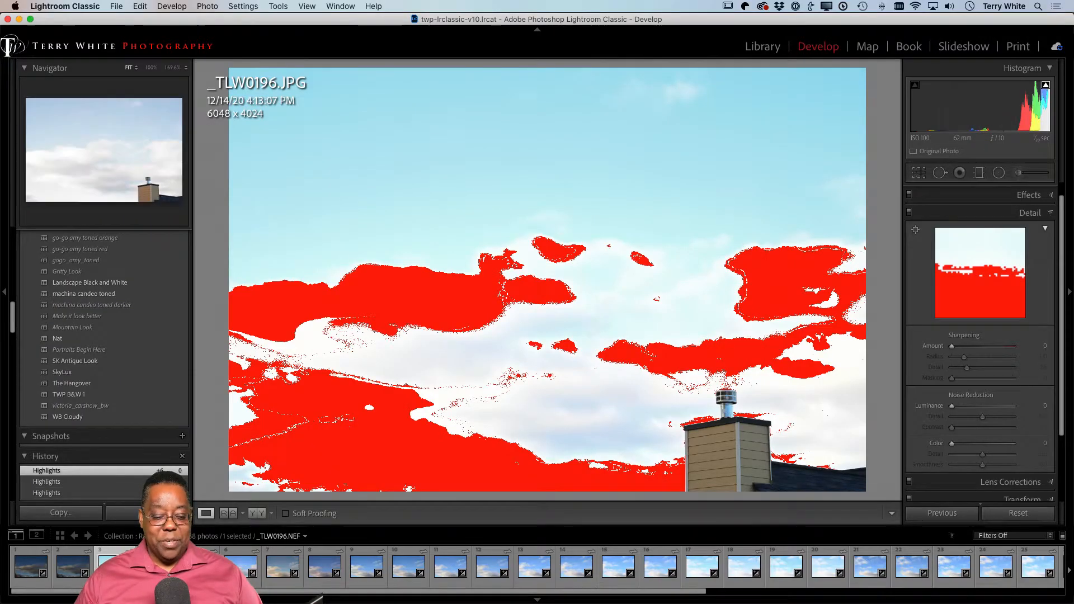
click(235, 566)
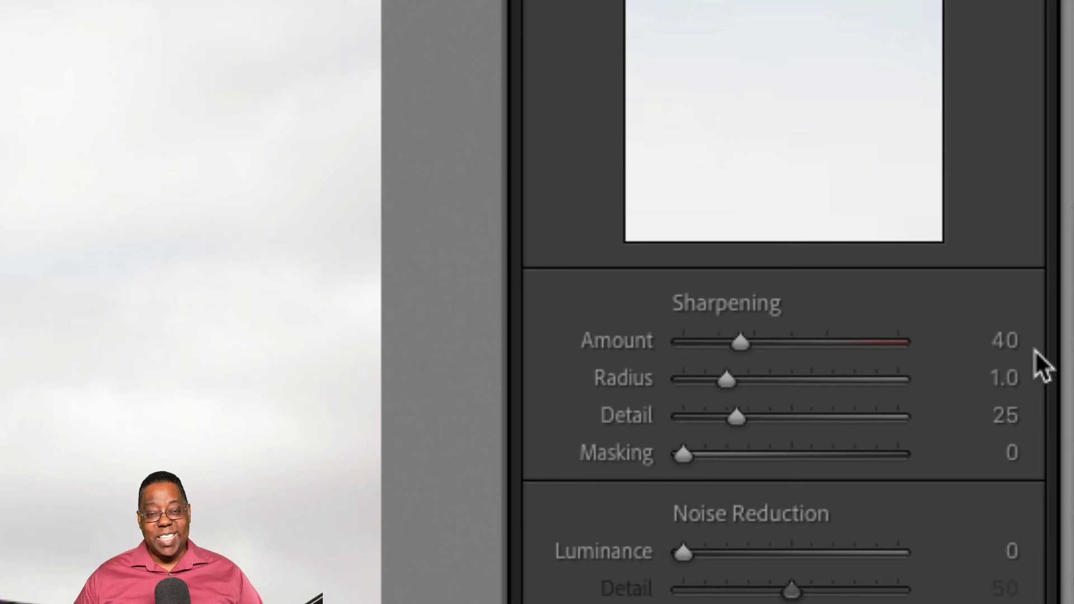
key(alt)
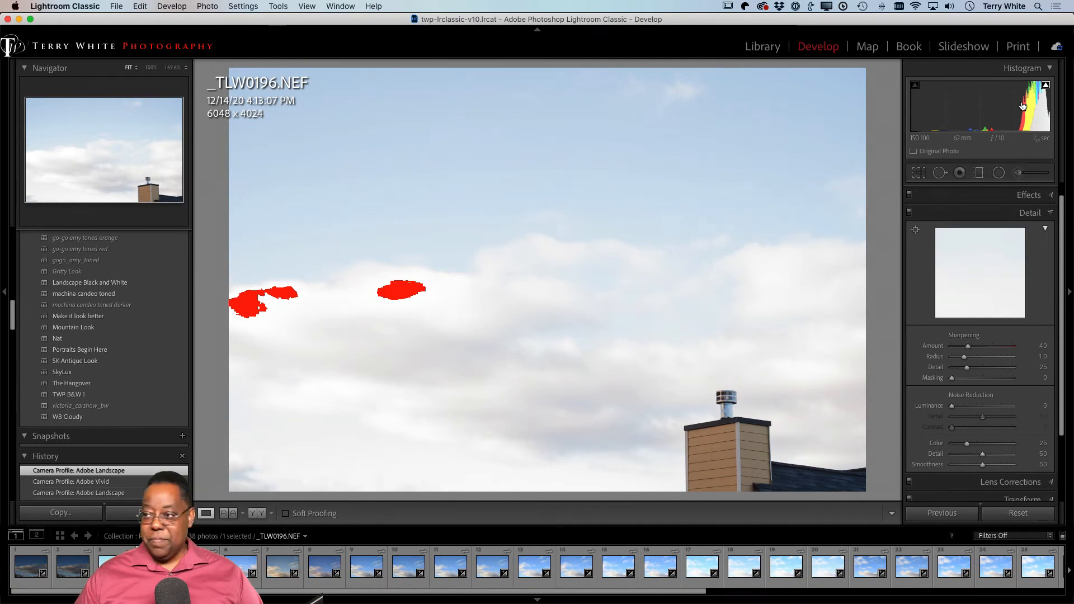
Switch to Adobe Lightroom, showing the Raw vs. JPEG album
key(super+Tab)
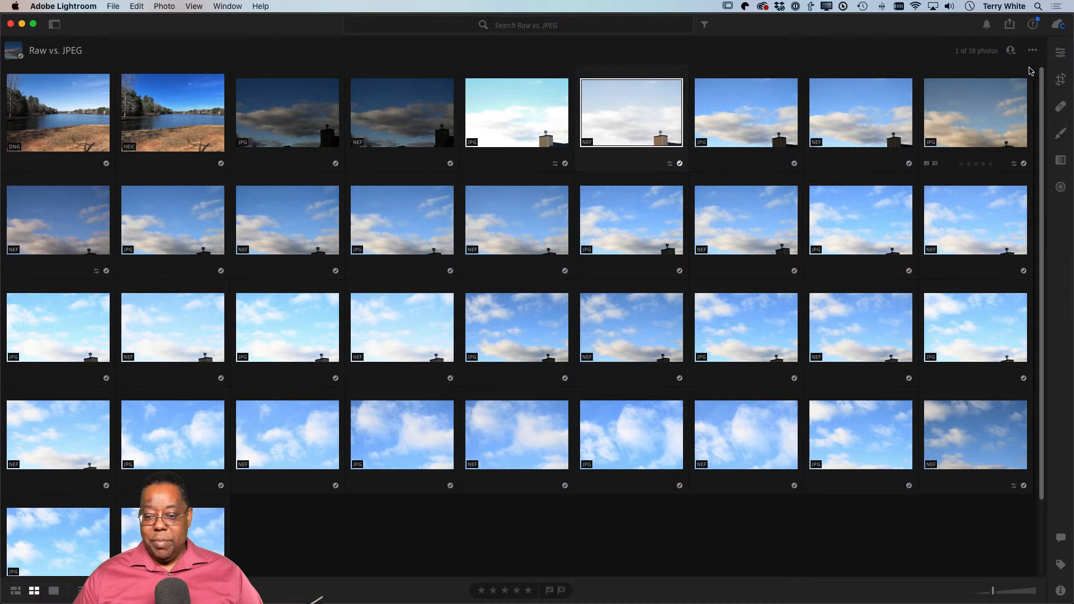
Open the edit controls for the selected overexposed NEF, and hide and show its histogram
click(1061, 54)
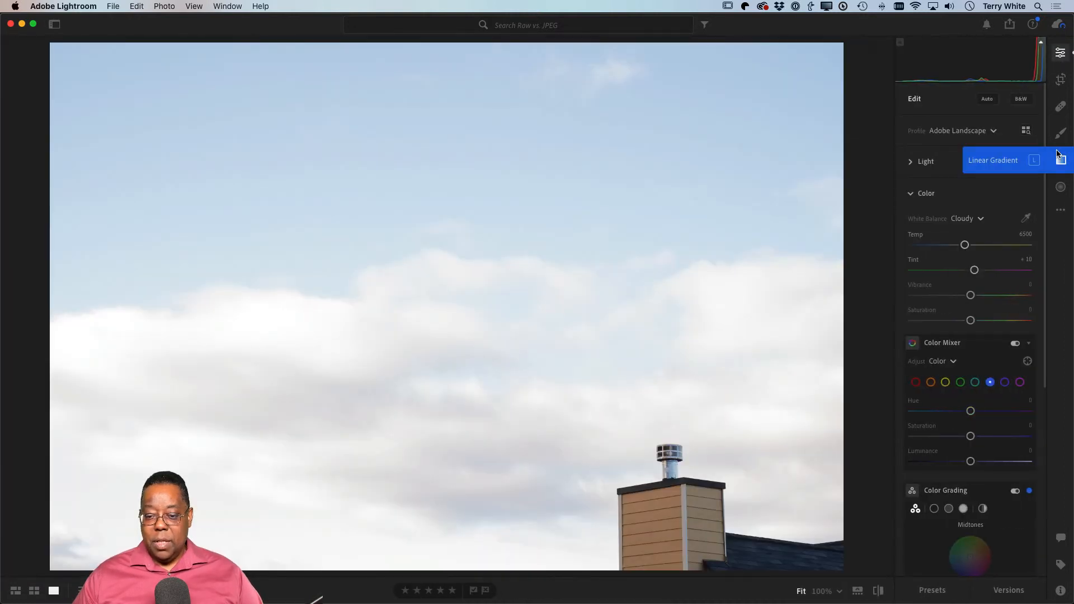
click(1061, 211)
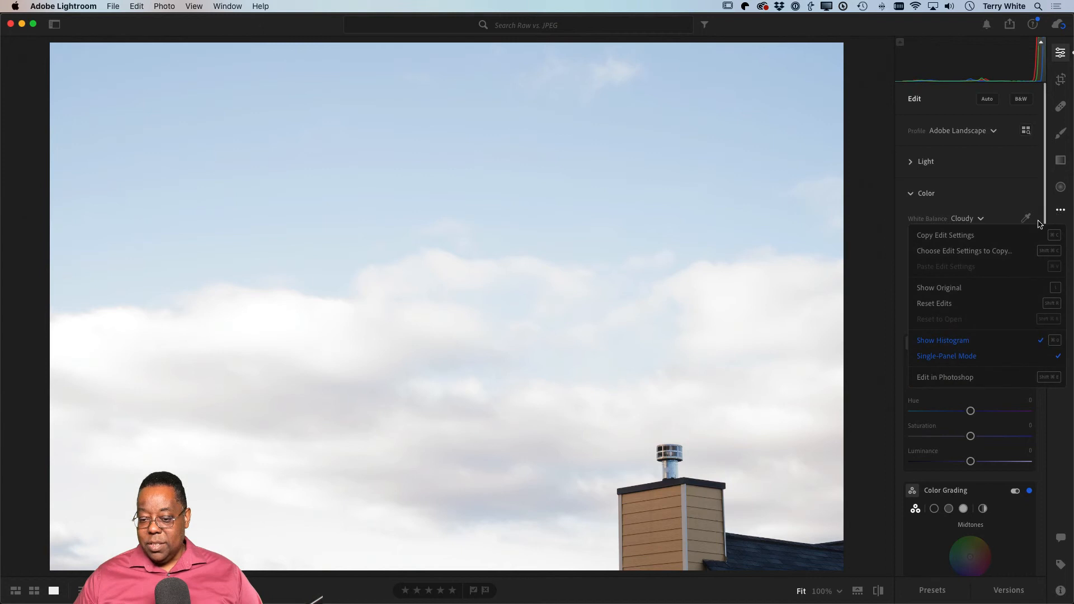
click(990, 343)
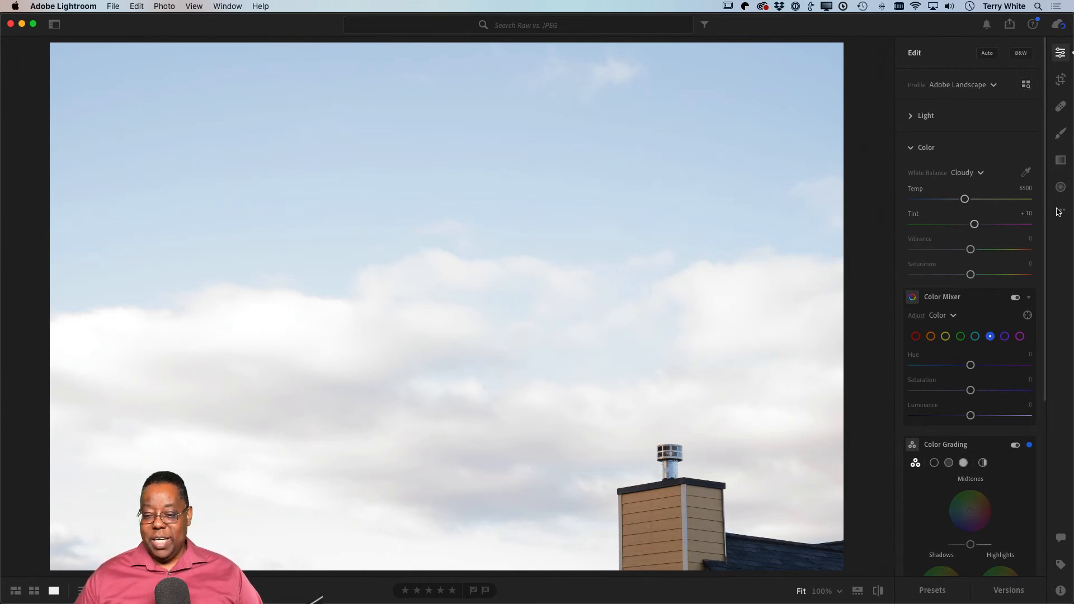
key(alt)
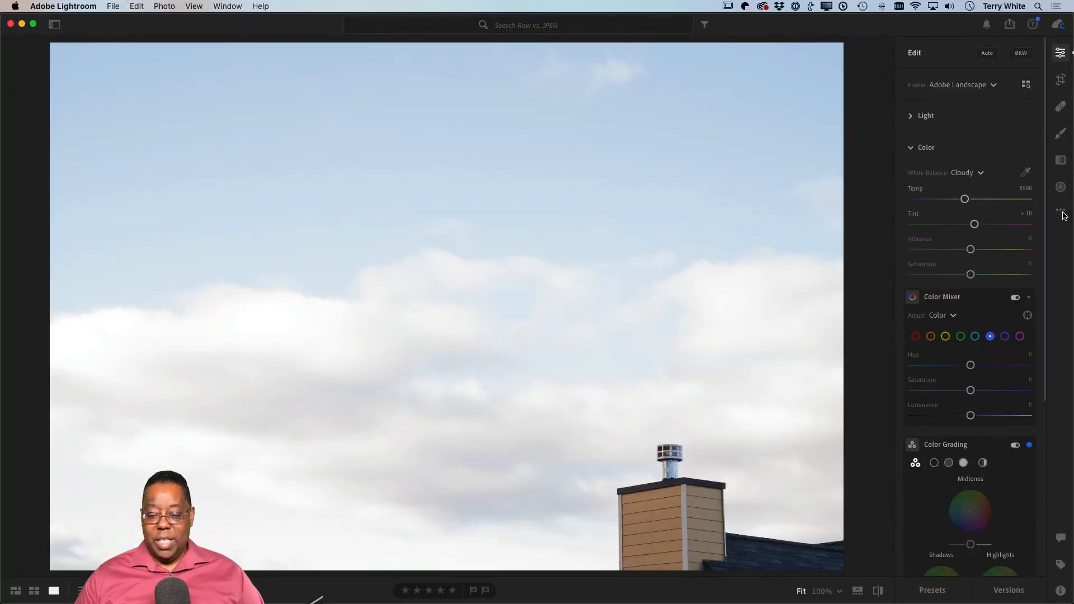
click(1062, 212)
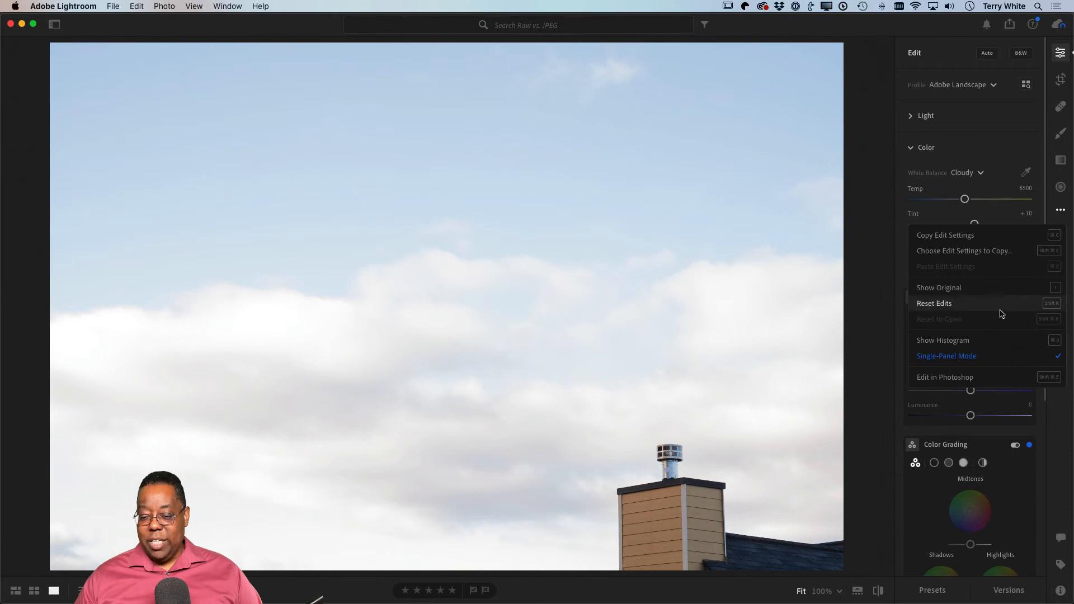
click(999, 342)
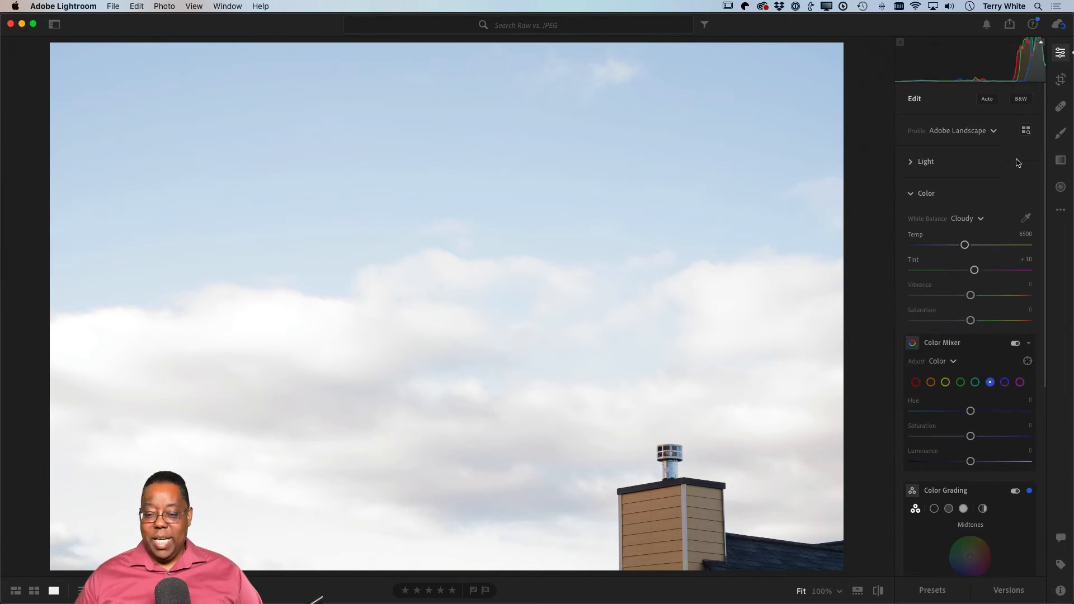
Turn on the highlight clipping overlay for the overexposed NEF
click(1042, 42)
click(1041, 42)
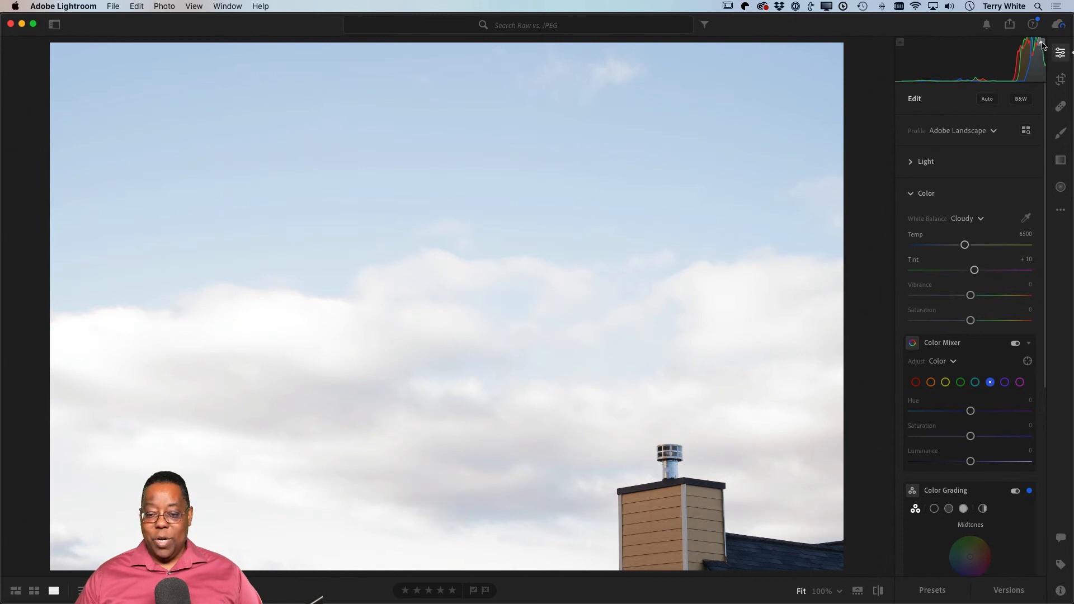
click(1042, 43)
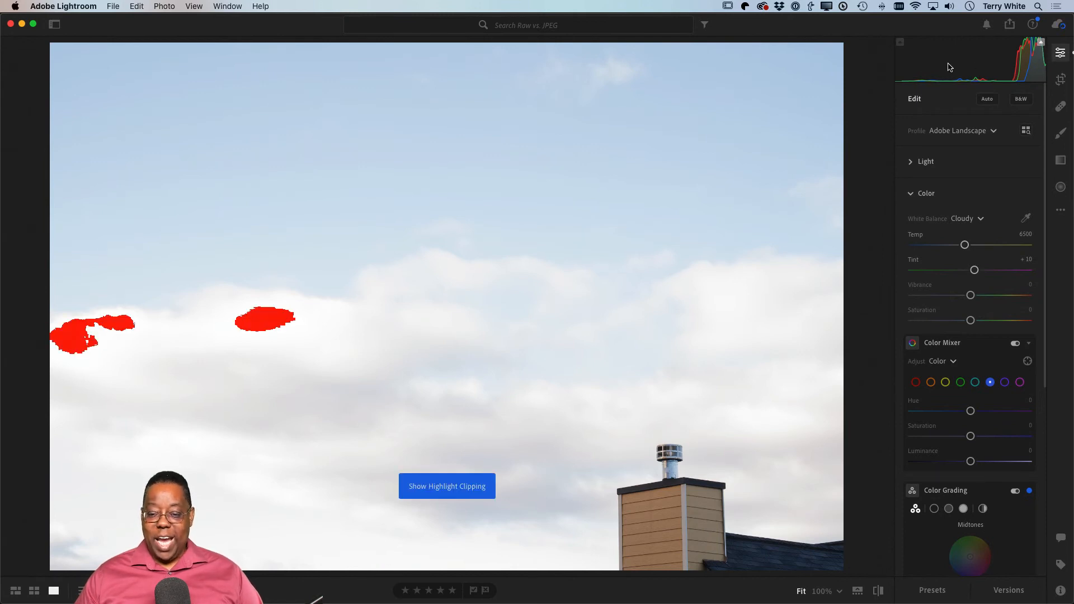
Expand the Light settings of the NEF and try to lower its Whites beyond -100
click(912, 163)
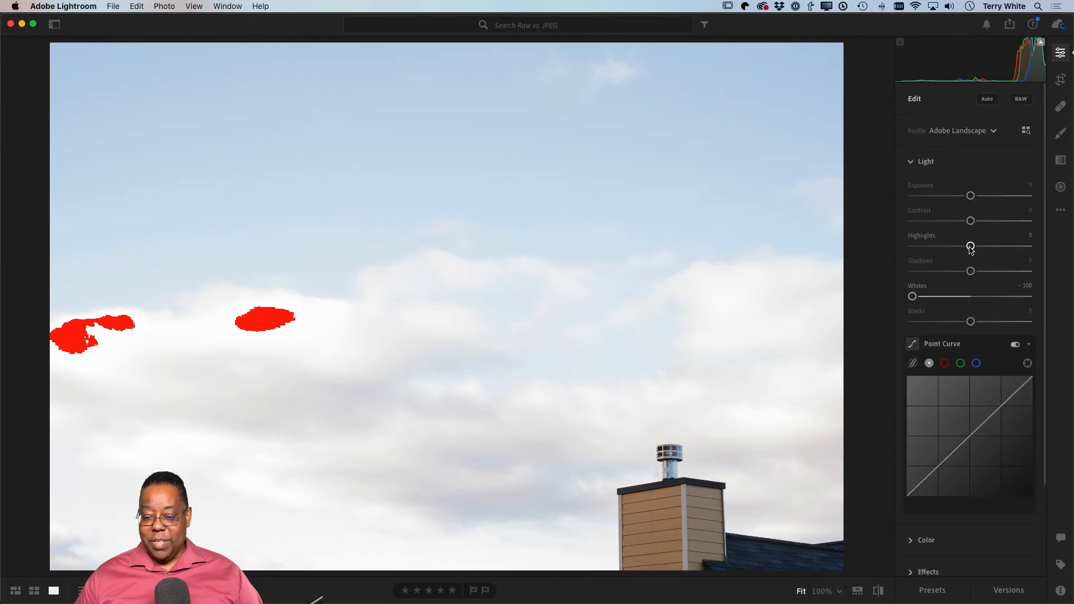
mouse_move(970, 247)
mouse_down()
mouse_move(926, 247)
mouse_move(972, 249)
mouse_up()
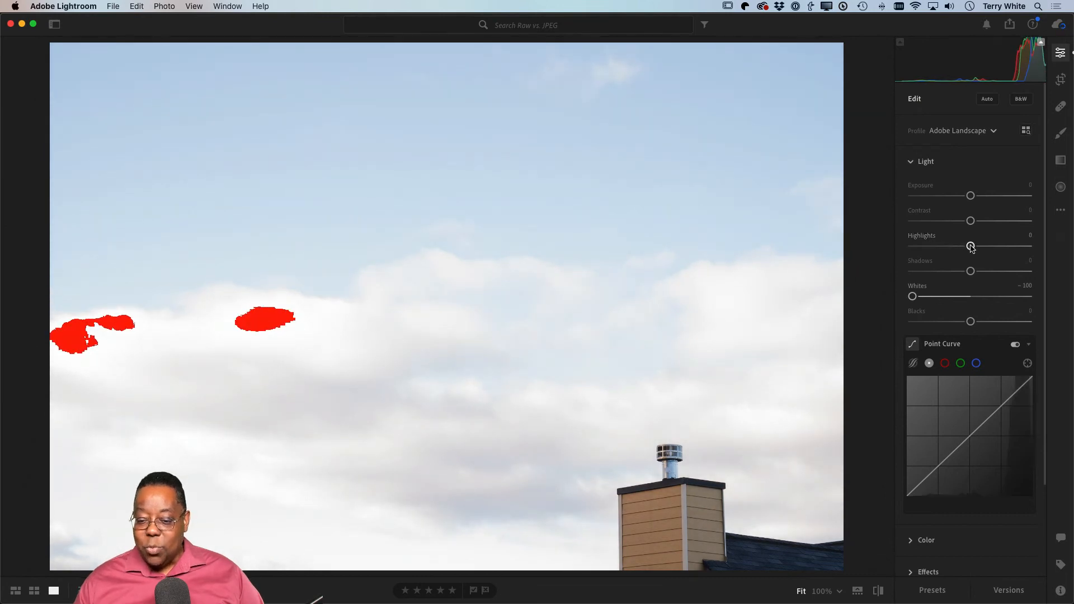
drag(913, 296, 891, 300)
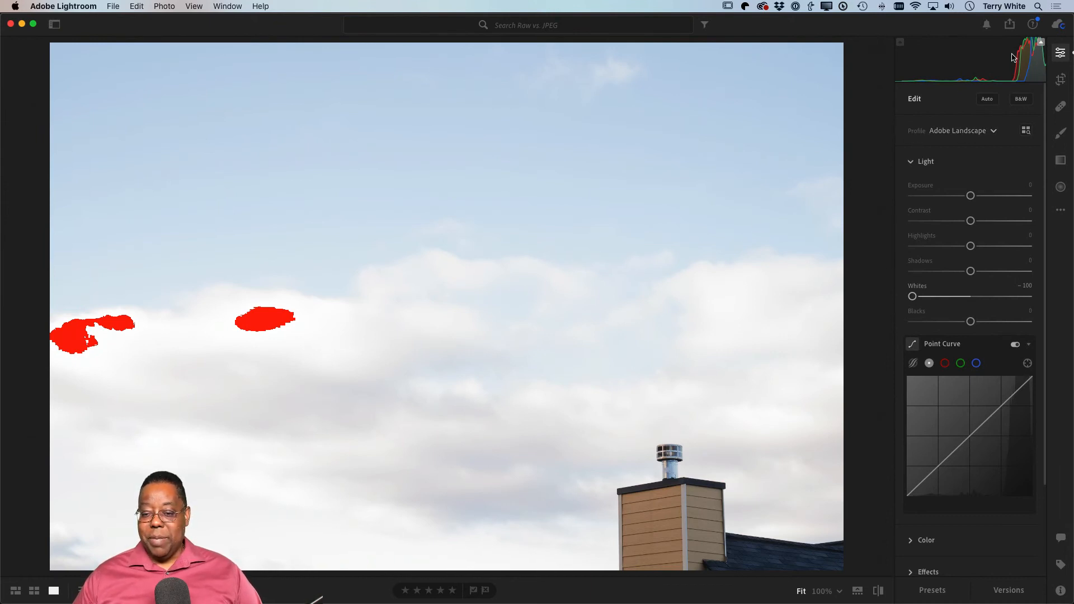
Switch the highlight clipping overlay off and on again, and briefly turn on the shadow clipping overlay
click(1041, 42)
click(1041, 42)
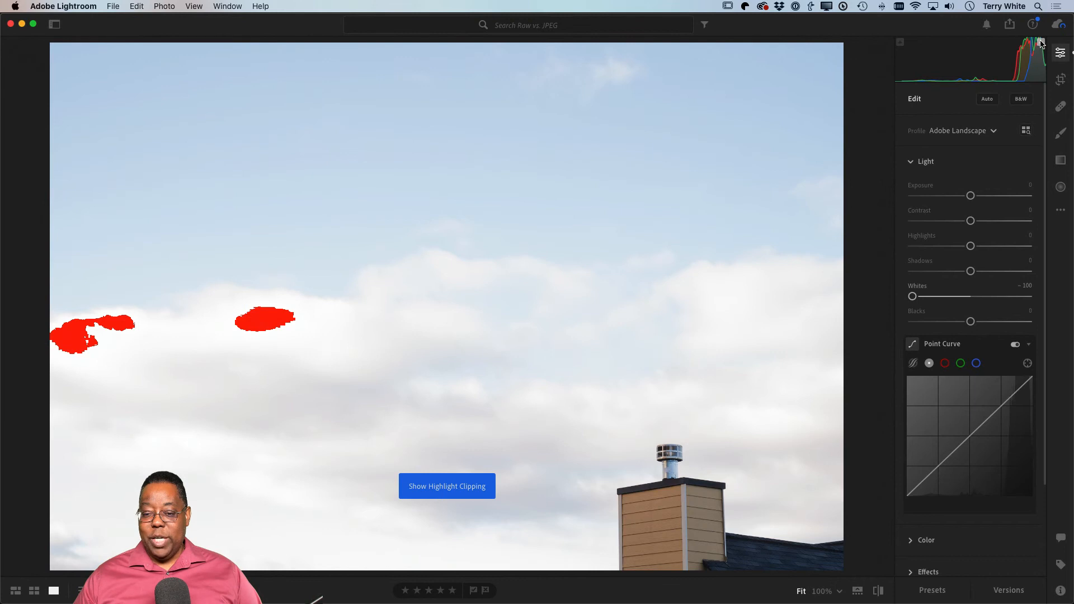
click(1041, 44)
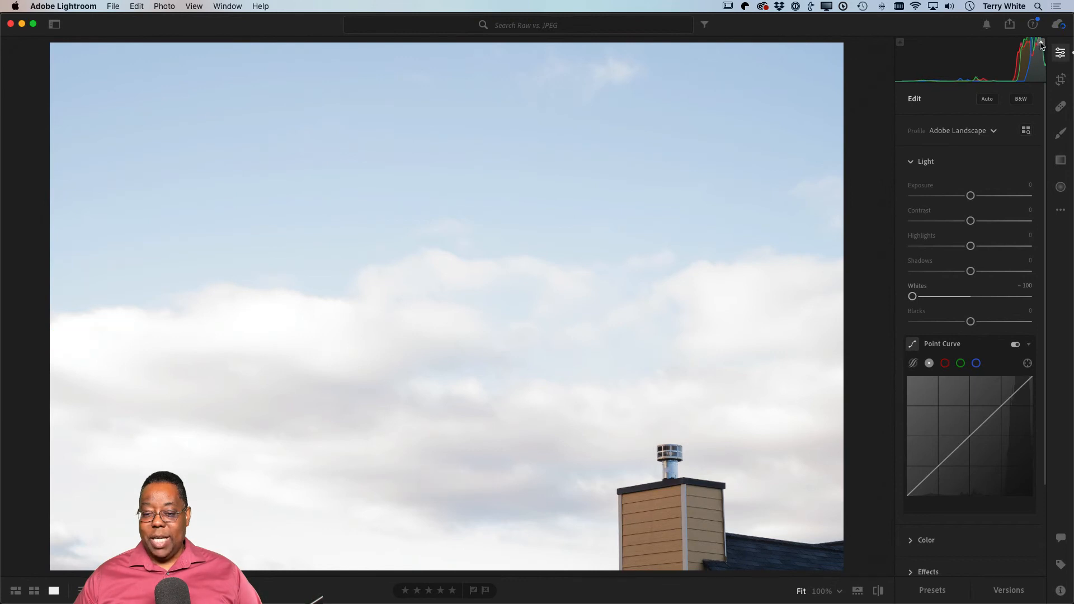
click(1040, 43)
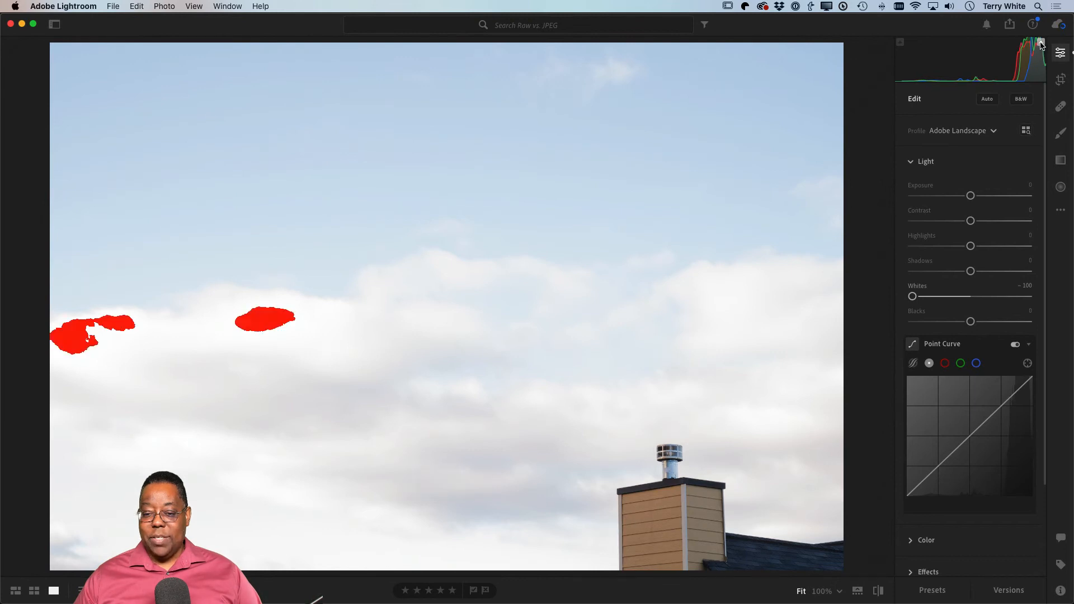
click(901, 43)
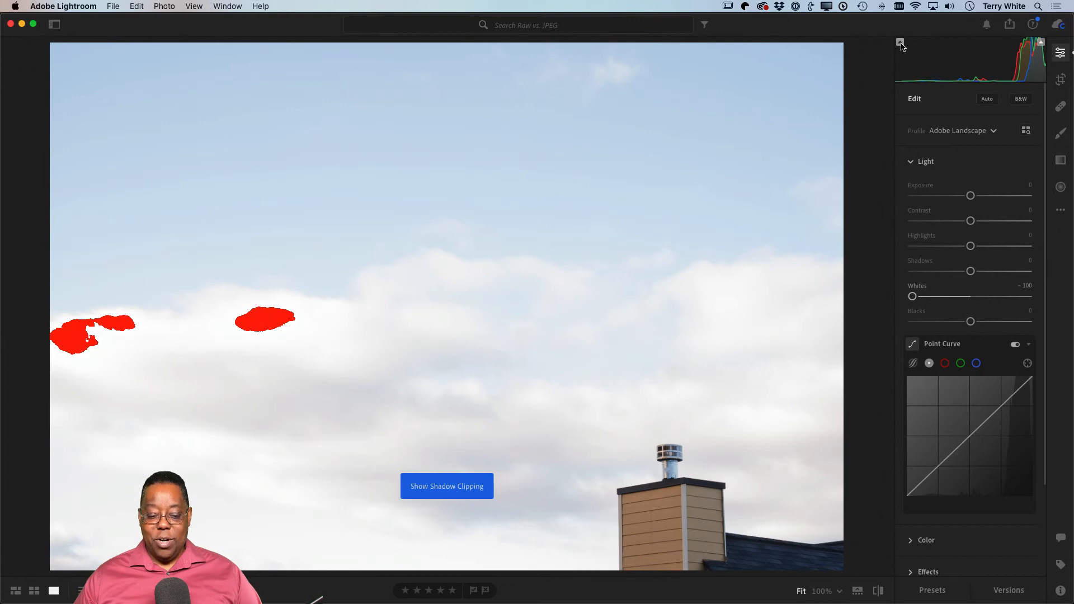
click(901, 43)
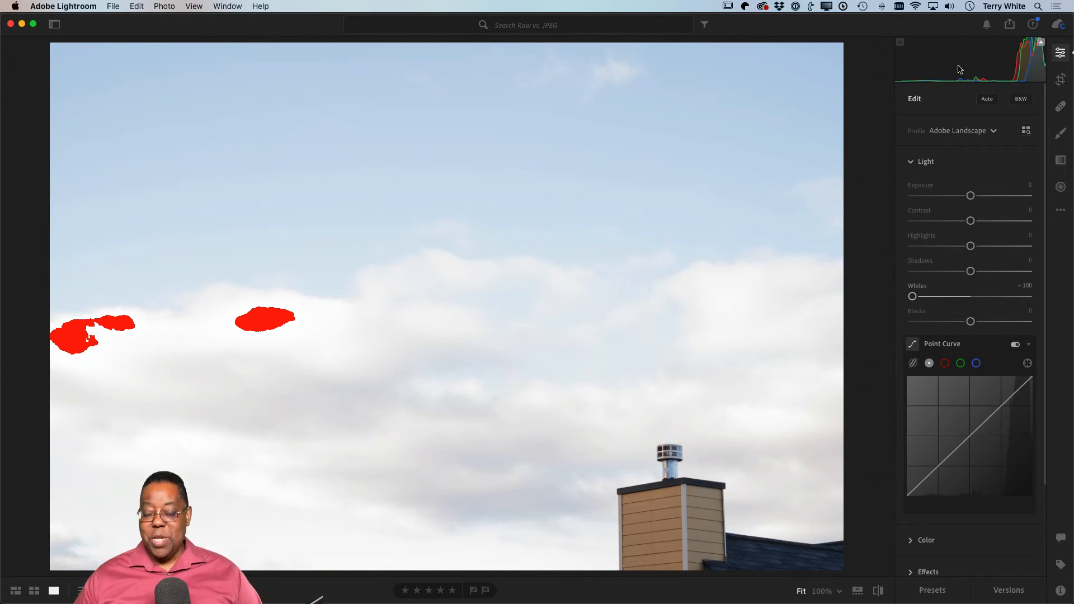
Switch to Lightroom Classic, try lowering the exposure of _TLW0196.NEF to about -0.98 in the histogram, and undo it
key(super+Tab)
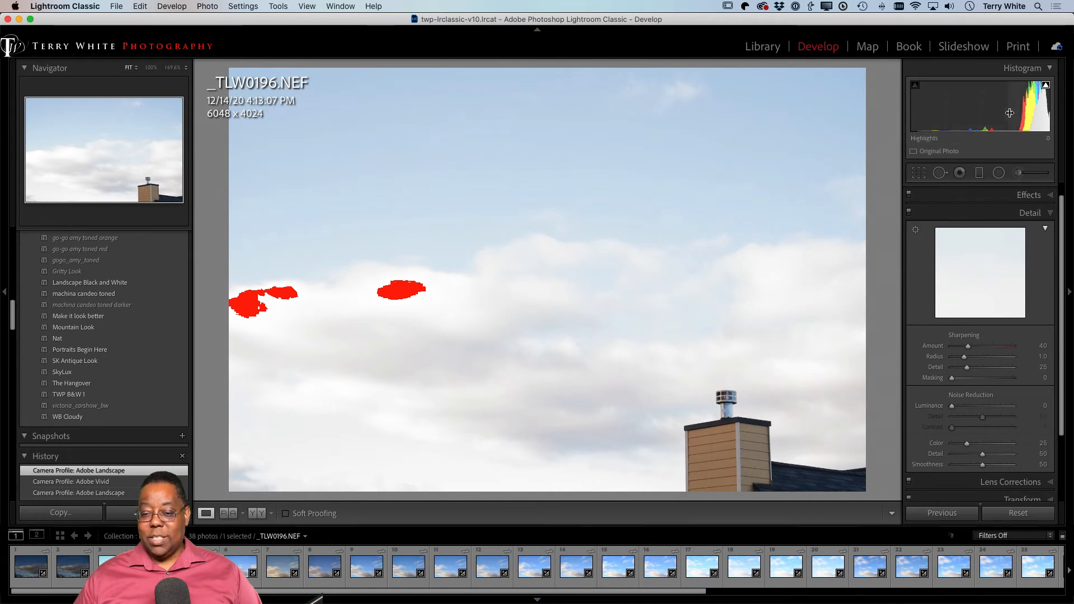
mouse_move(985, 107)
mouse_down()
mouse_move(960, 107)
mouse_move(980, 112)
mouse_up()
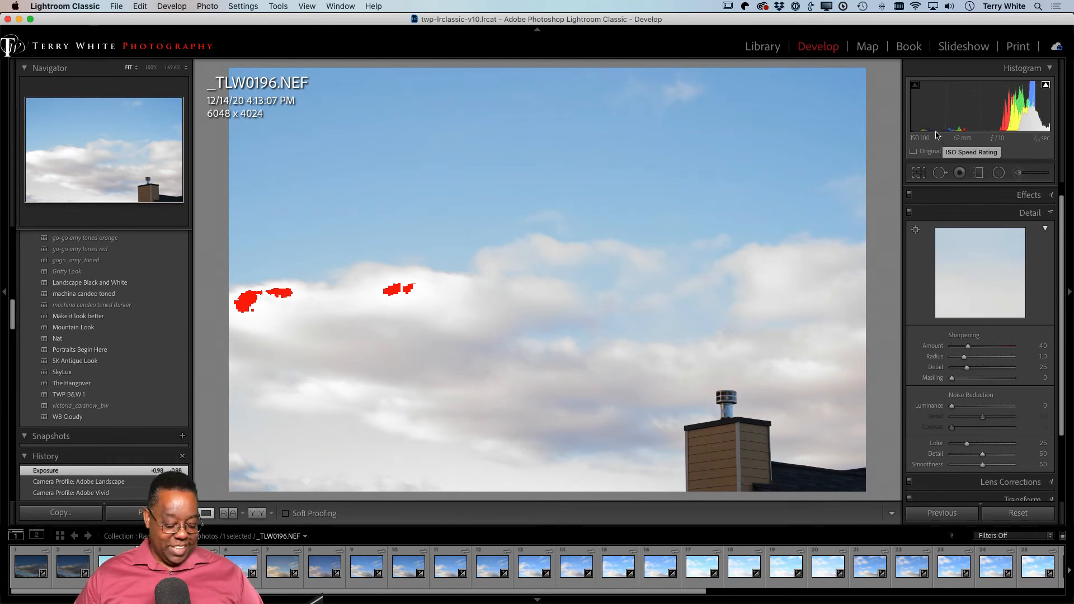
key(super+z)
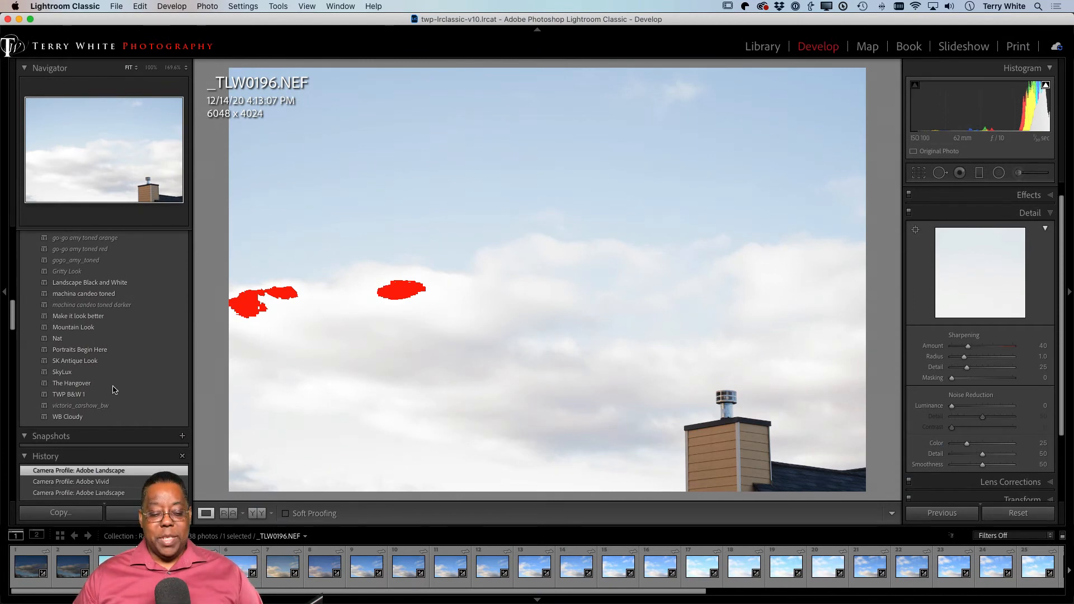
Compare the highlight clipping of _TLW0196.JPG with that of _TLW0196.NEF, and show the NEF's Basic develop settings
click(118, 568)
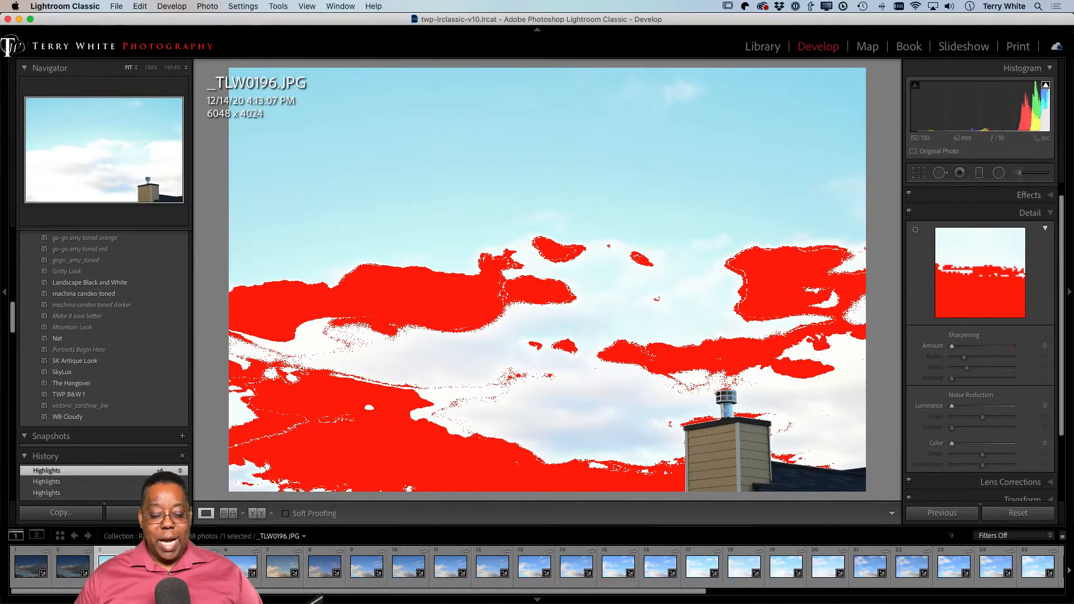
click(156, 566)
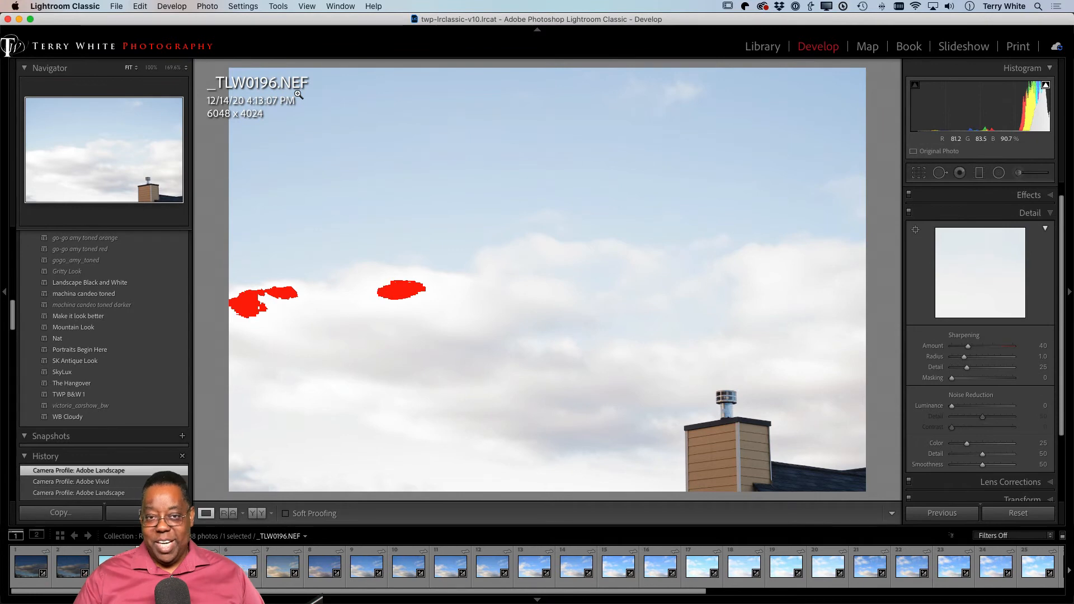
key(g)
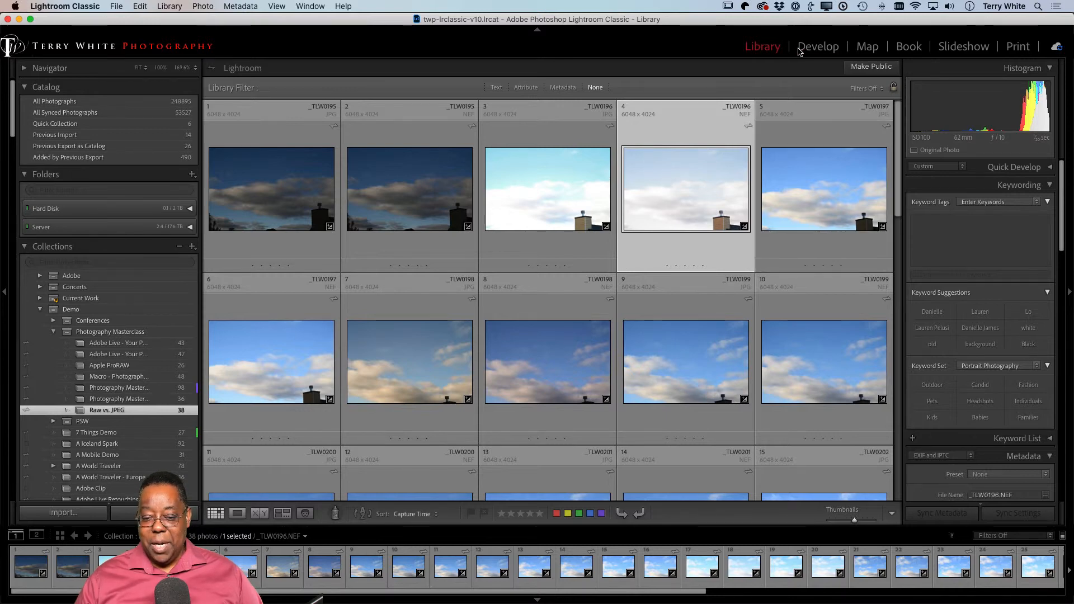
click(806, 48)
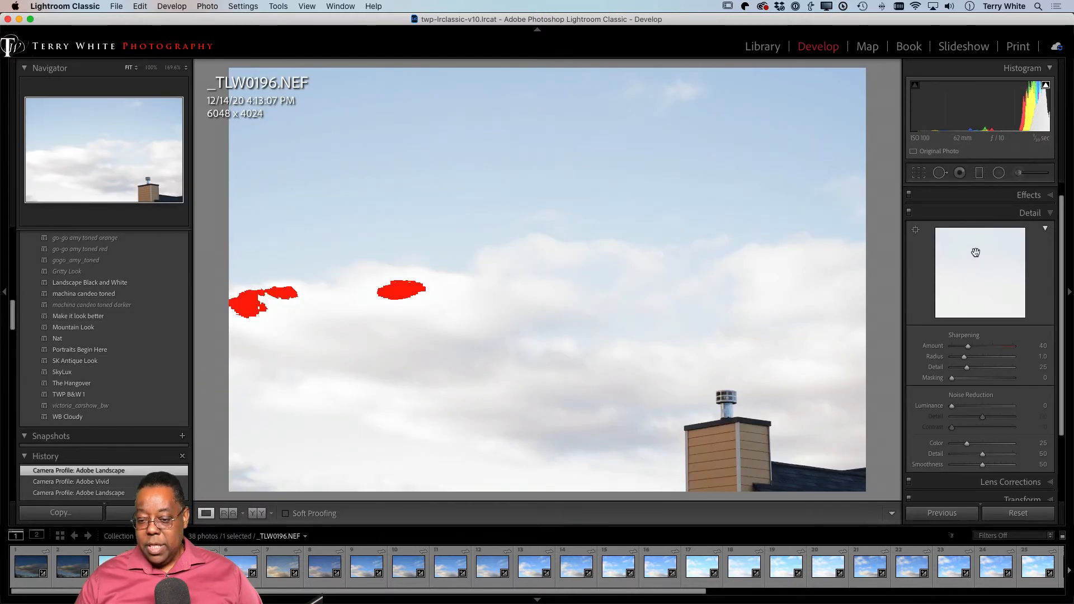
scroll(979, 258, up, 2)
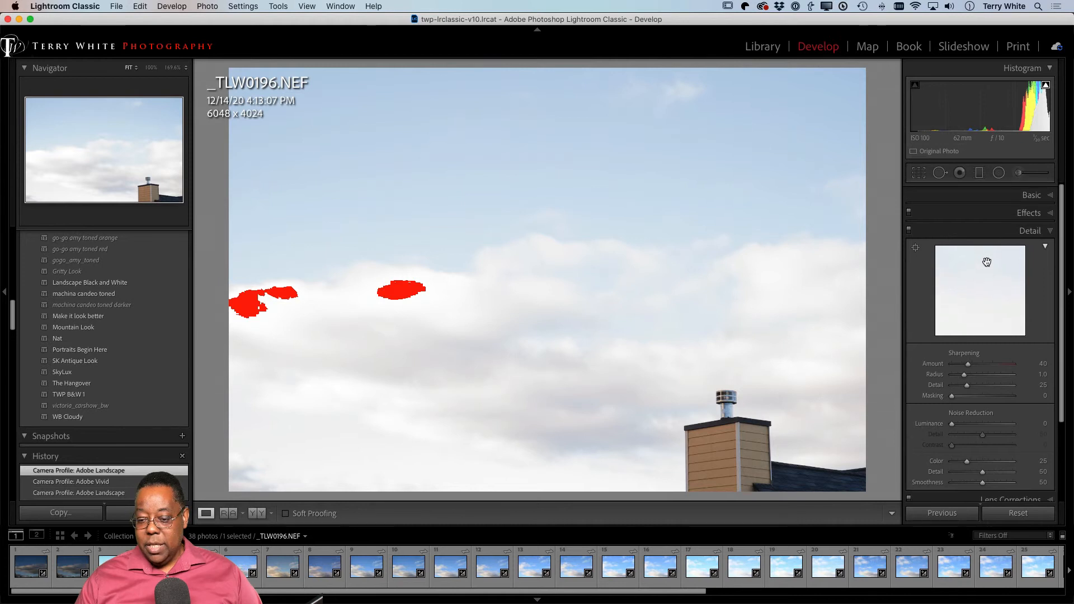
click(1046, 192)
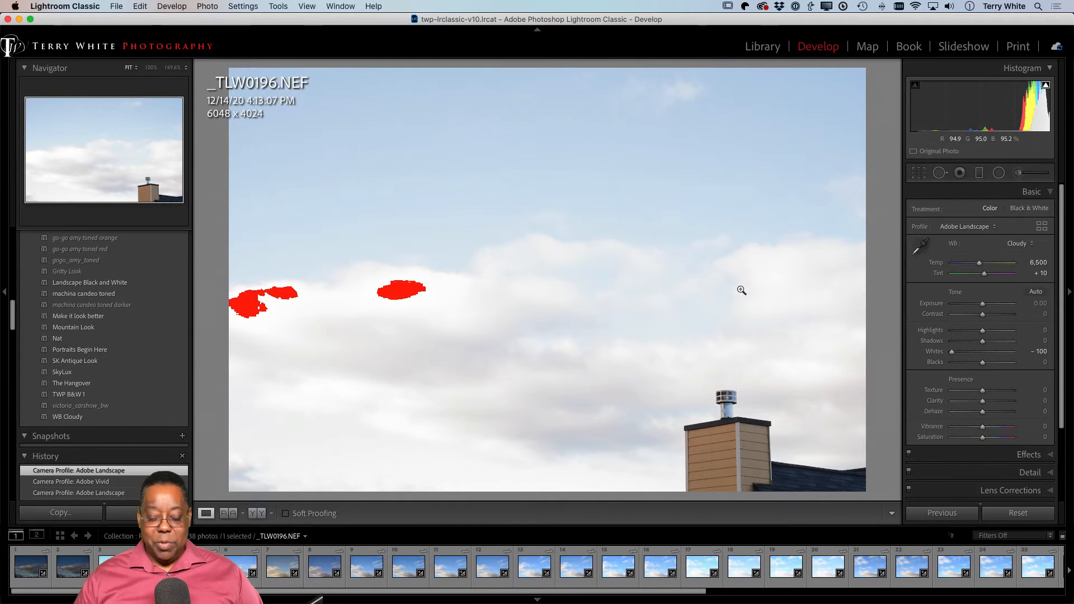
Reveal _TLW0196.NEF in Finder from the library grid and sort its folder by name to view the neighbouring files
key(g)
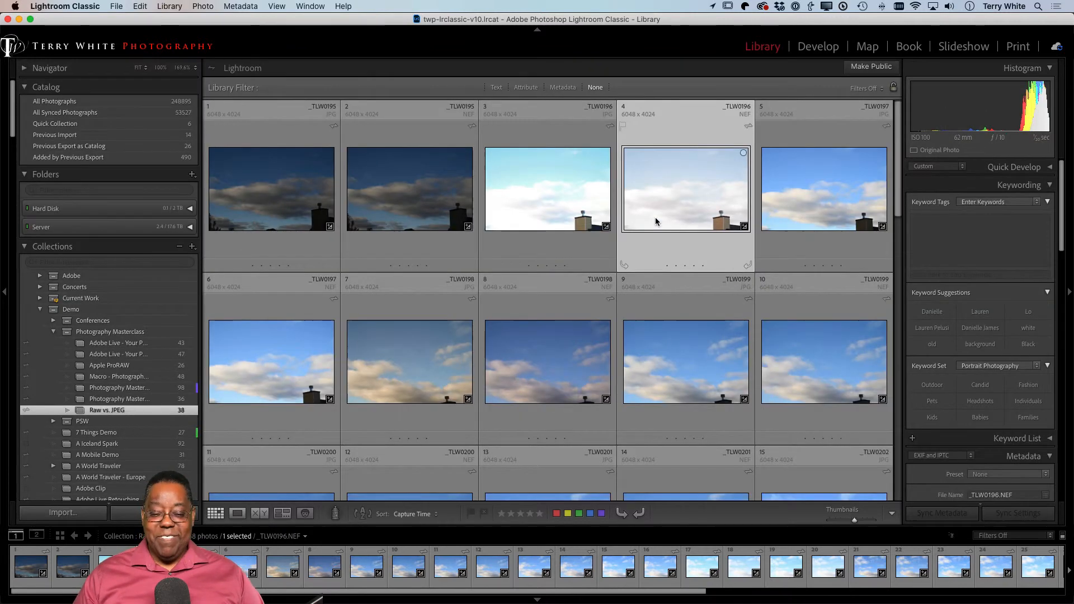
right_click(677, 189)
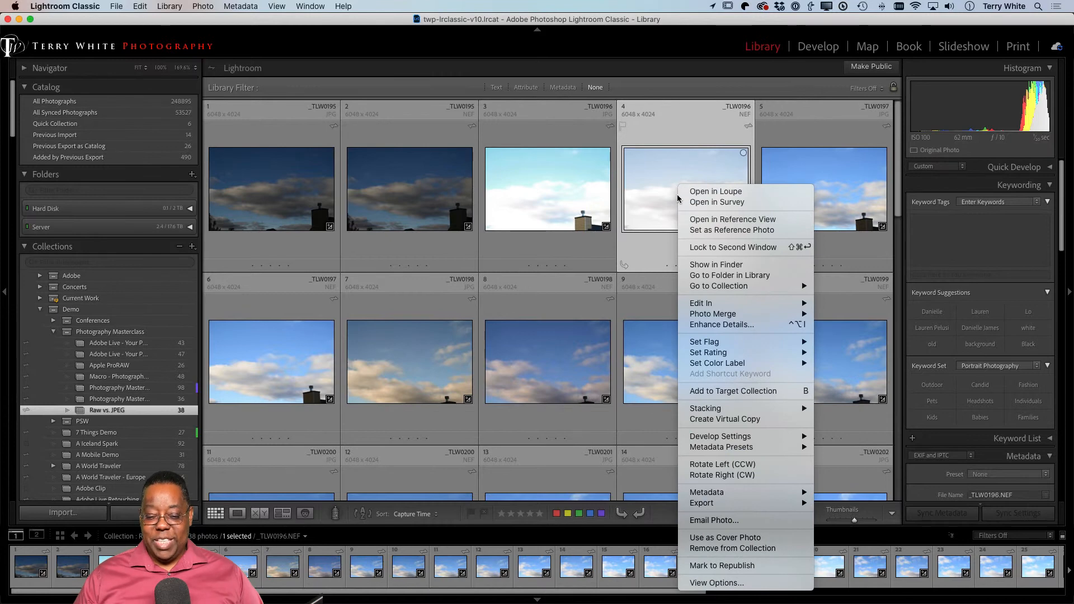
mouse_move(701, 309)
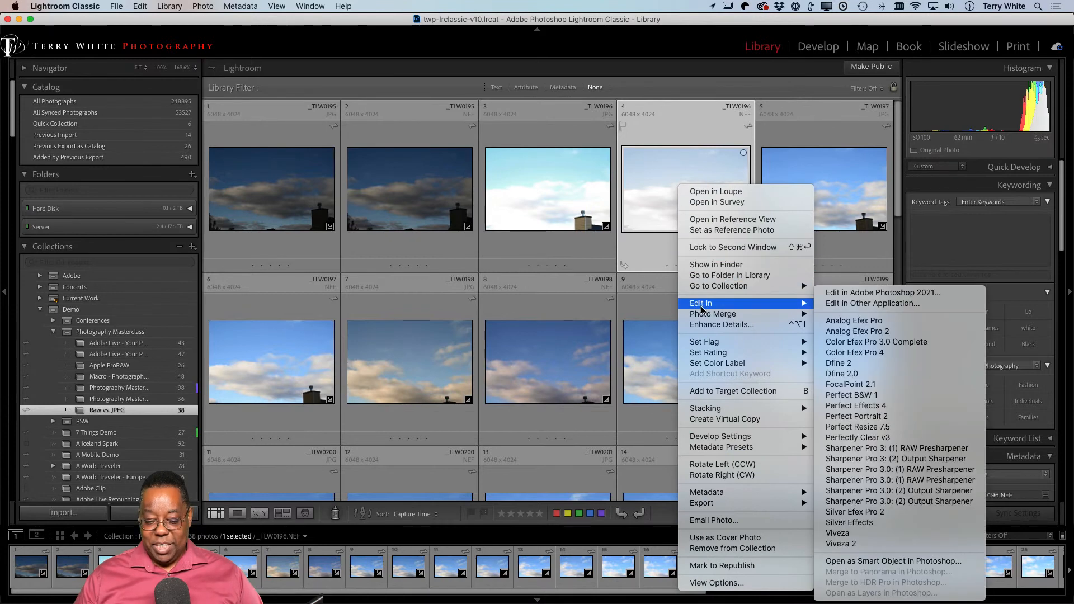
click(727, 267)
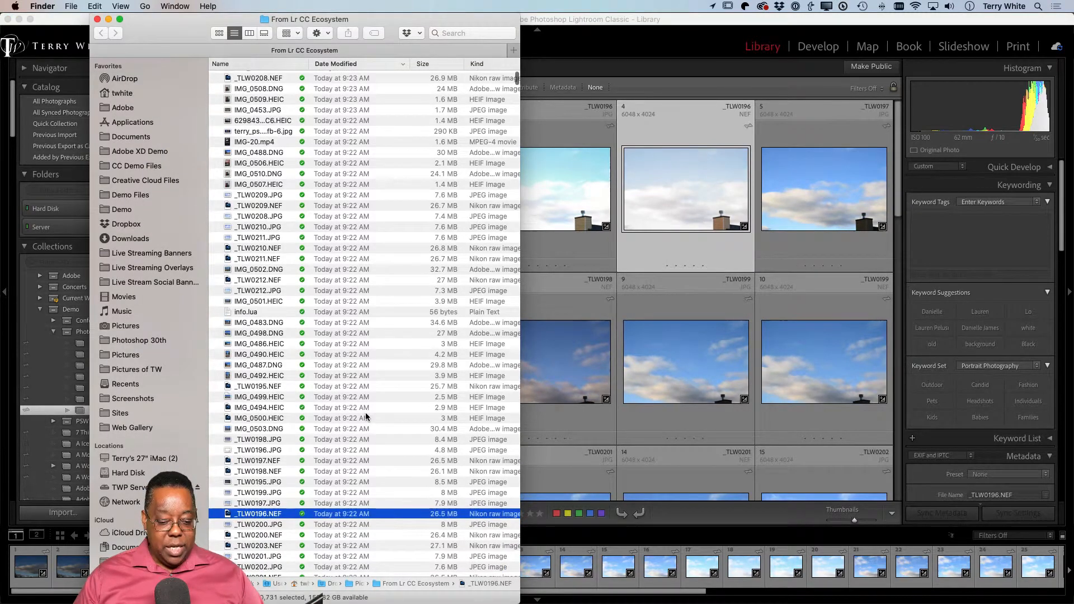
scroll(366, 417, up, 1)
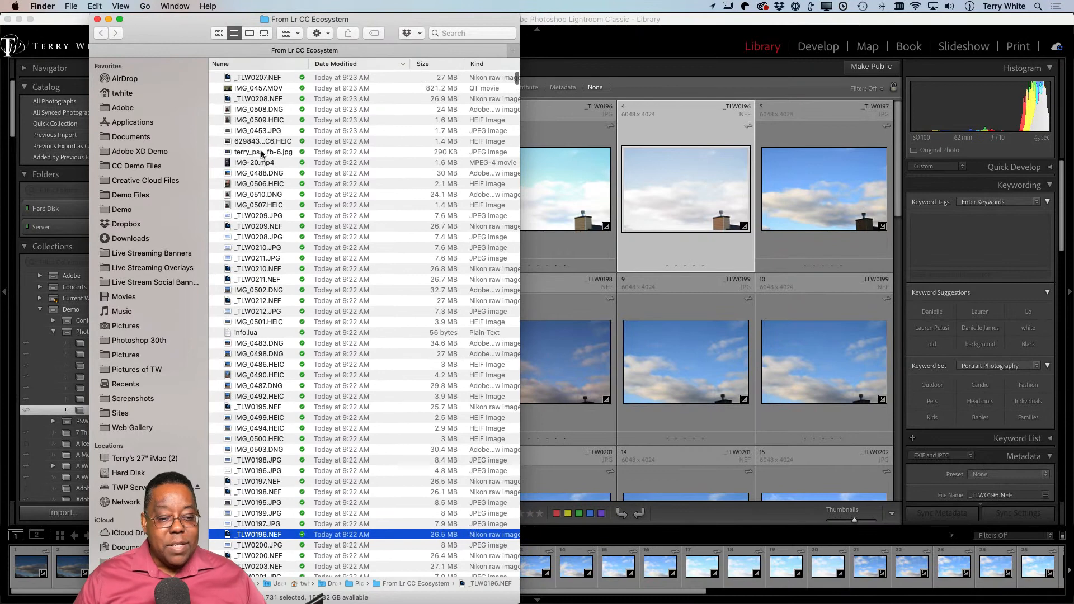
click(230, 66)
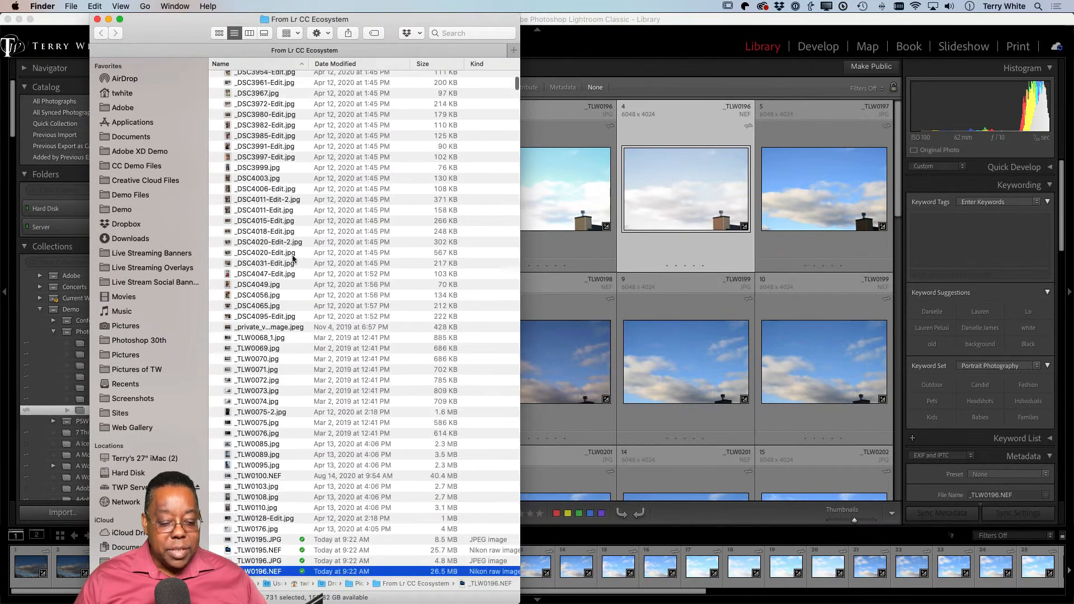
scroll(314, 314, down, 3)
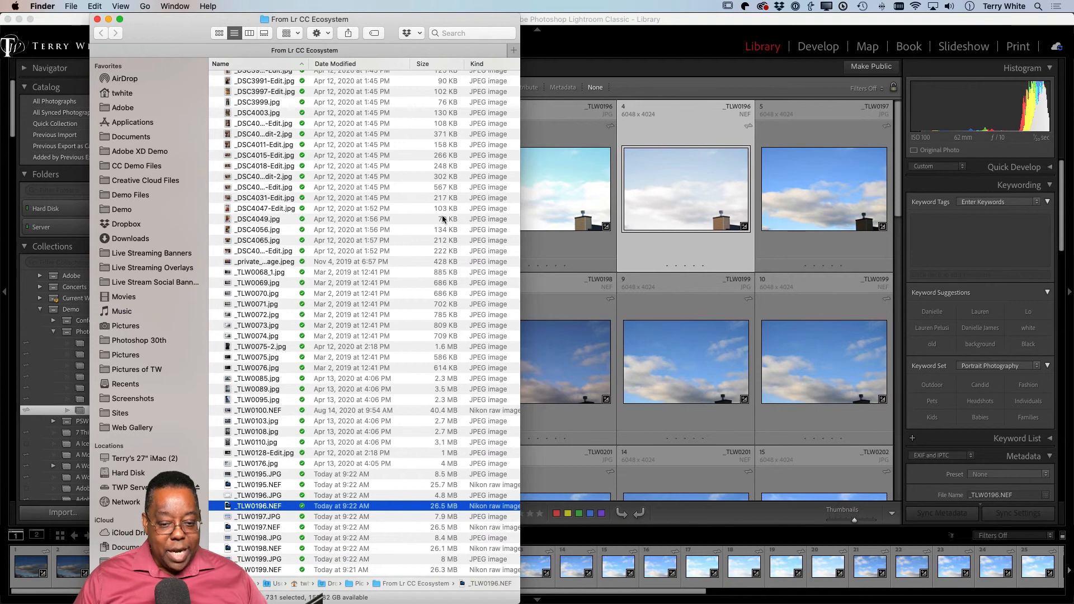
Switch to Lightroom Classic, save the metadata of _TLW0196.NEF to file, and return to its folder in Finder
key(super+Tab)
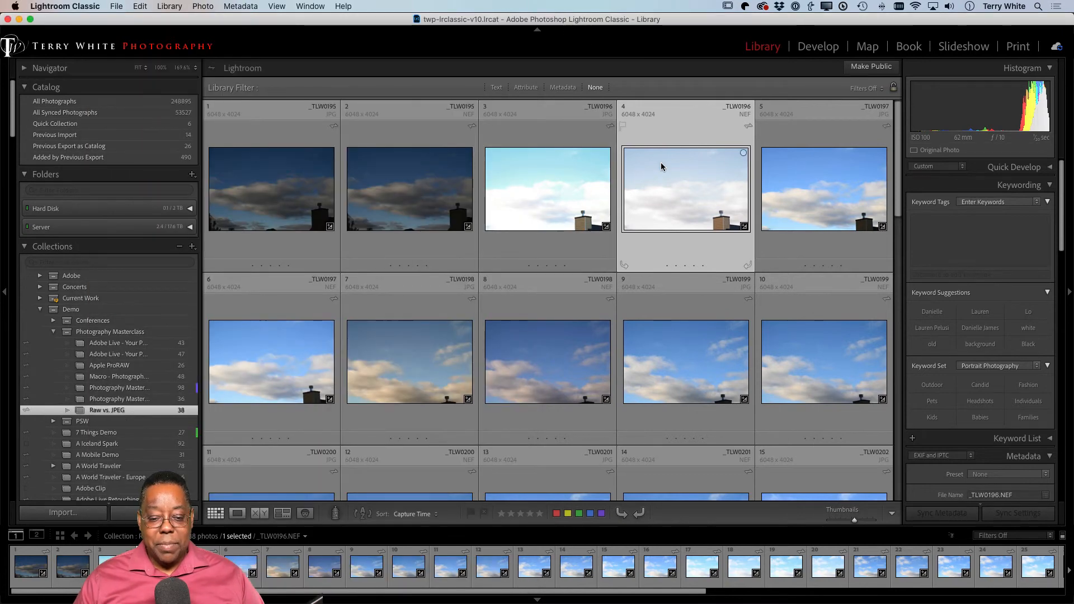
key(super+s)
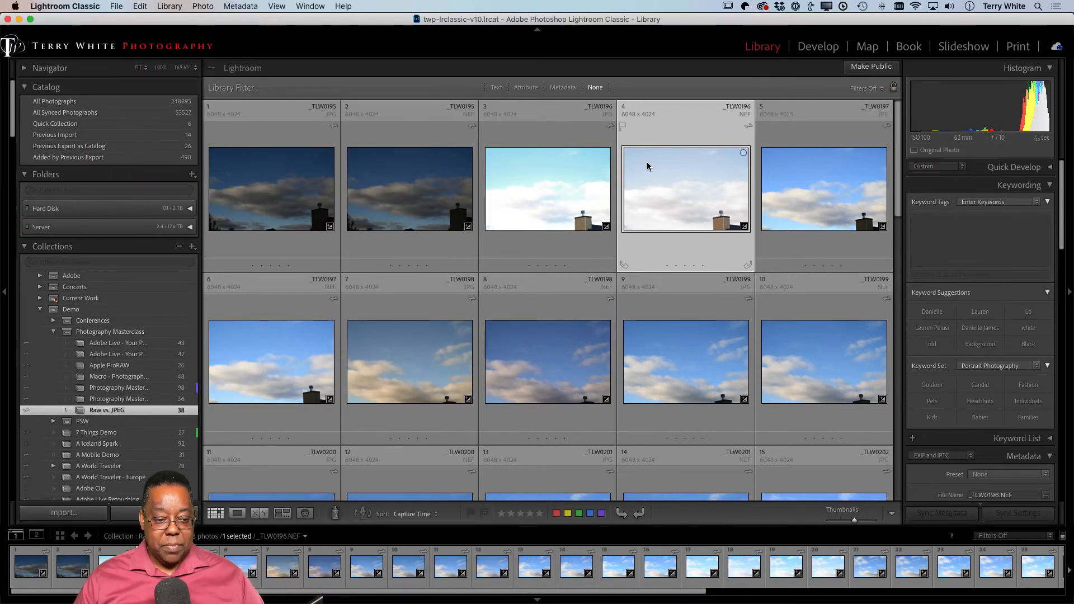
key(super+Tab)
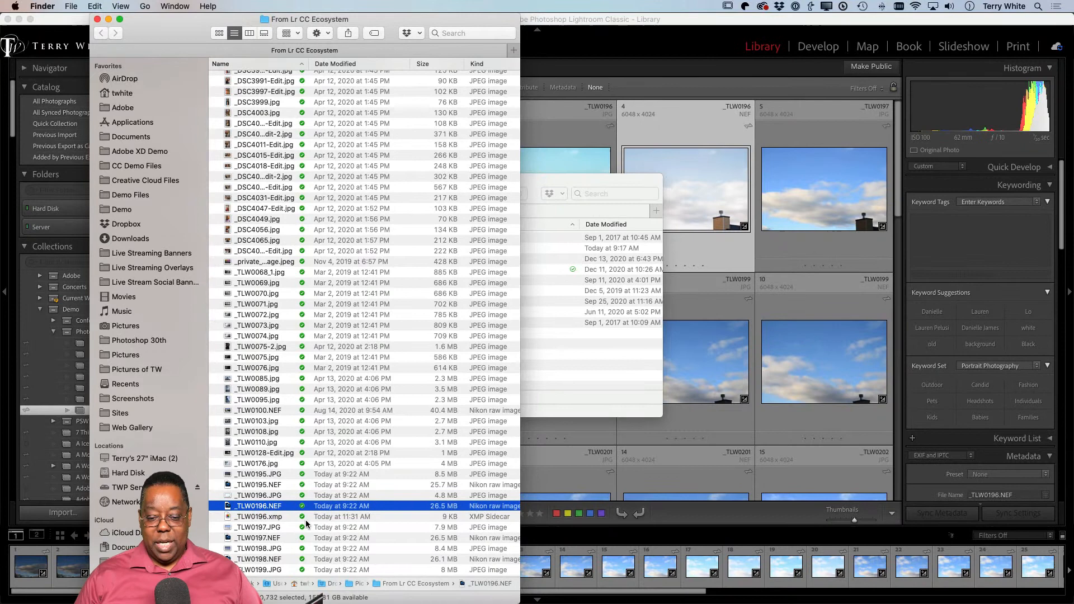
Switch to Lightroom Classic and develop _TLW0196.NEF with an exposure of -1.20 and a dehaze of +18
key(super+Tab)
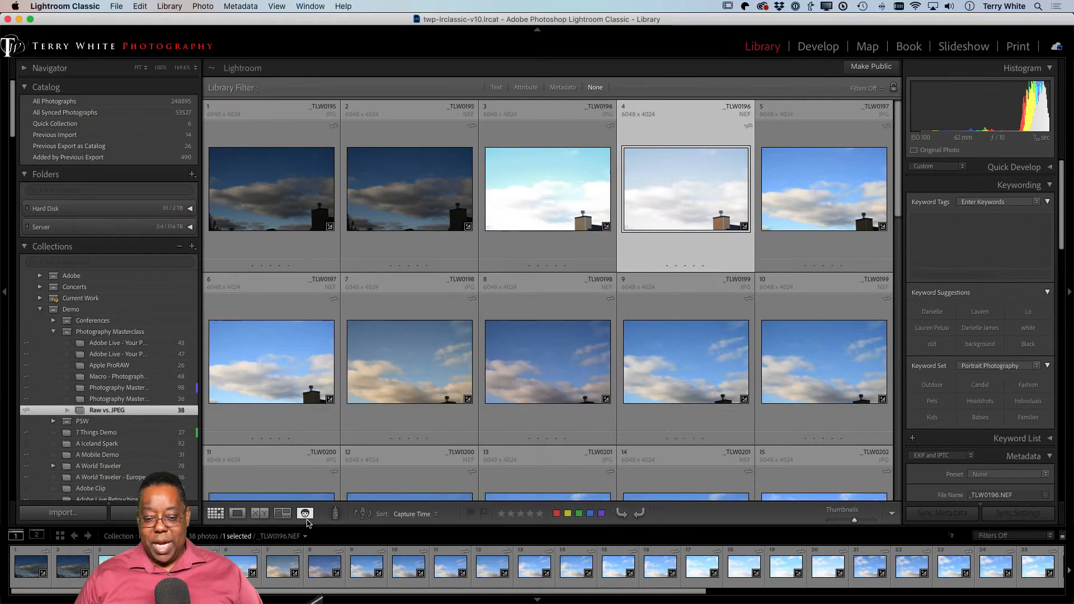
scroll(678, 211, down, 1)
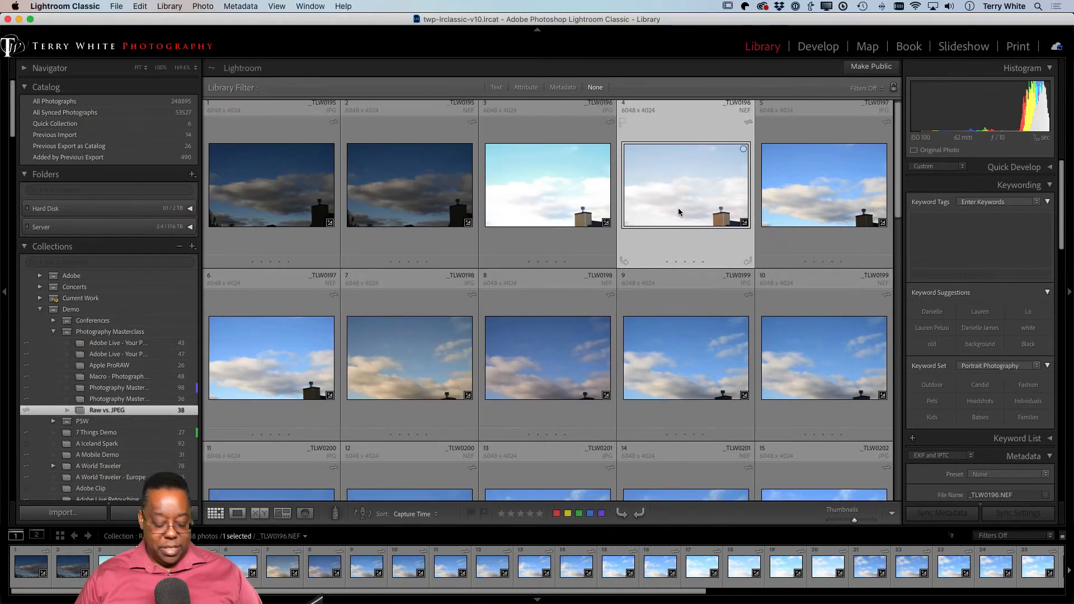
key(d)
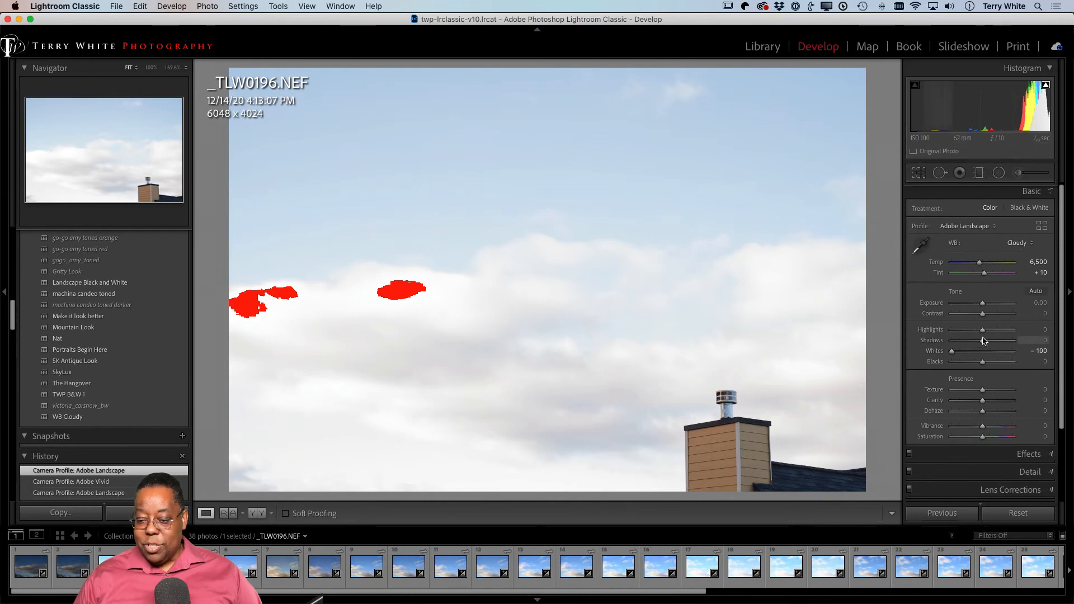
drag(983, 304, 974, 306)
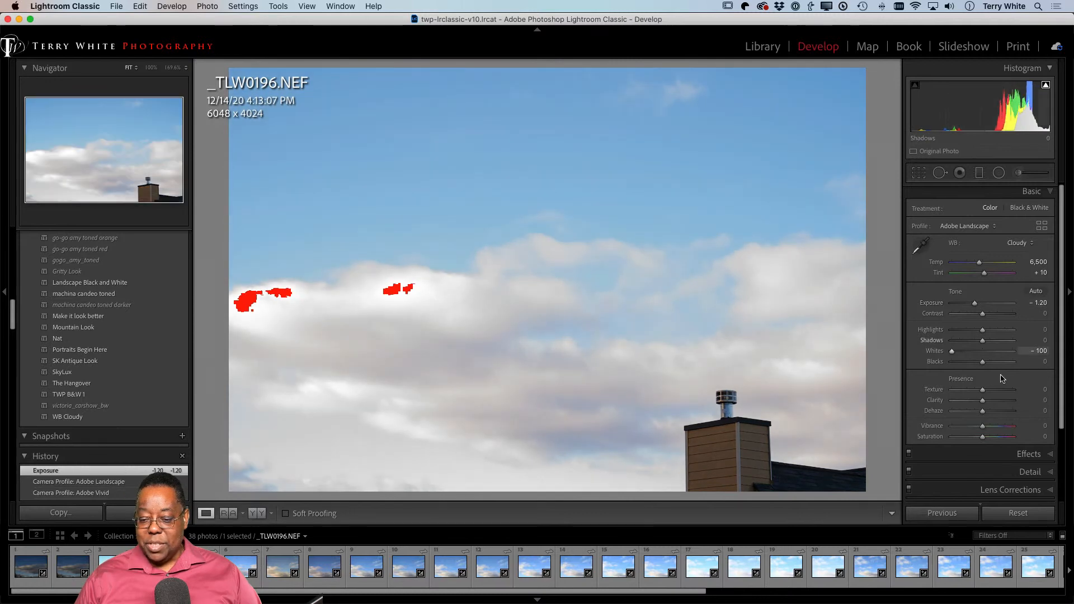
scroll(1004, 392, down, 1)
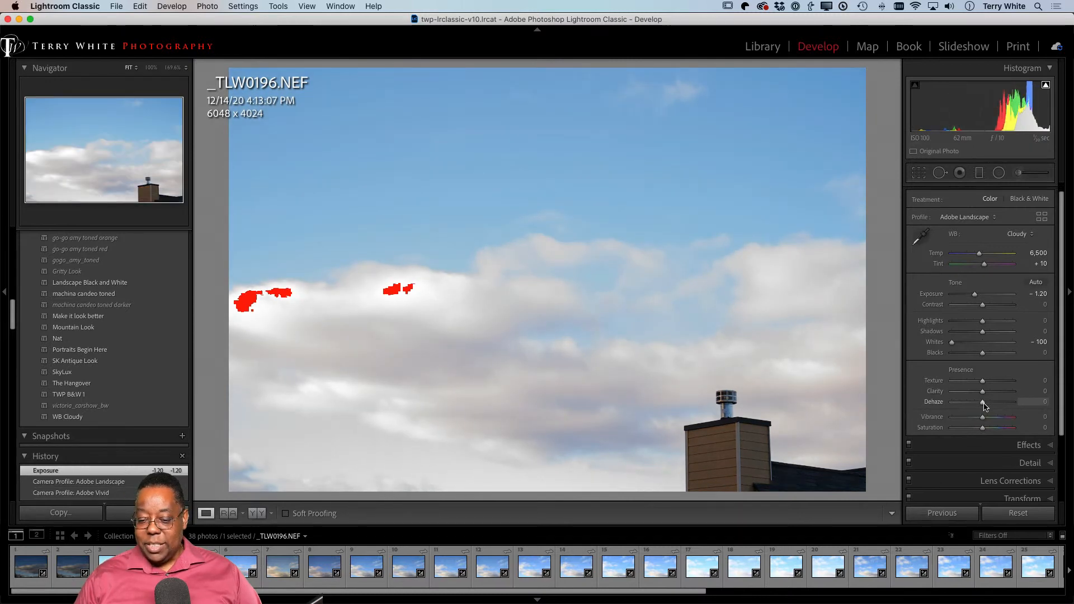
click(992, 406)
drag(992, 404, 989, 404)
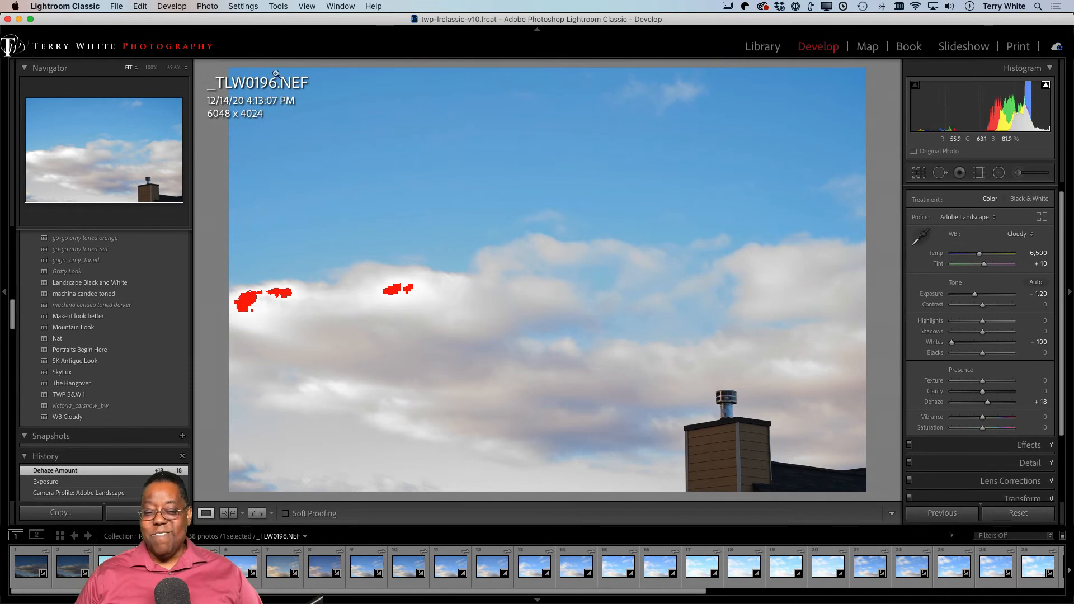
Save the metadata of _TLW0196.NEF to file, reveal it in Finder, and select it together with _TLW0196.xmp
click(116, 5)
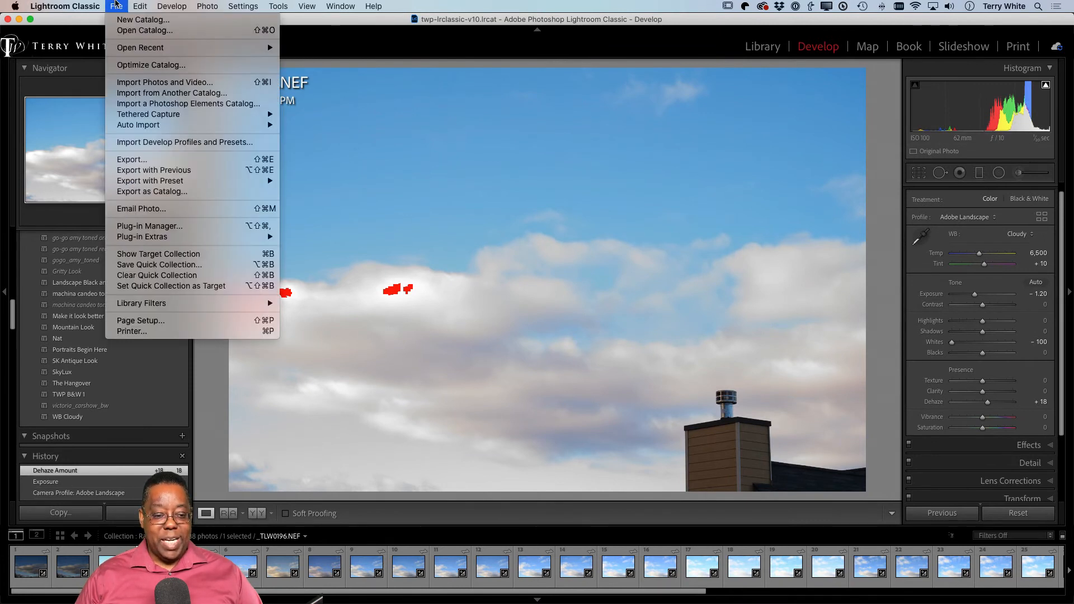
mouse_move(216, 7)
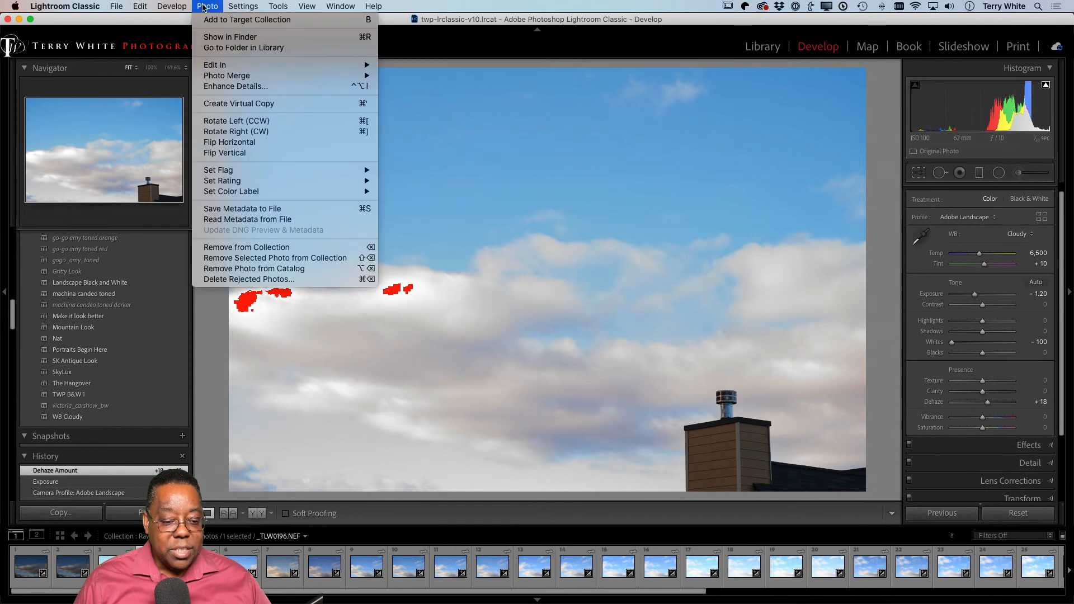
click(295, 213)
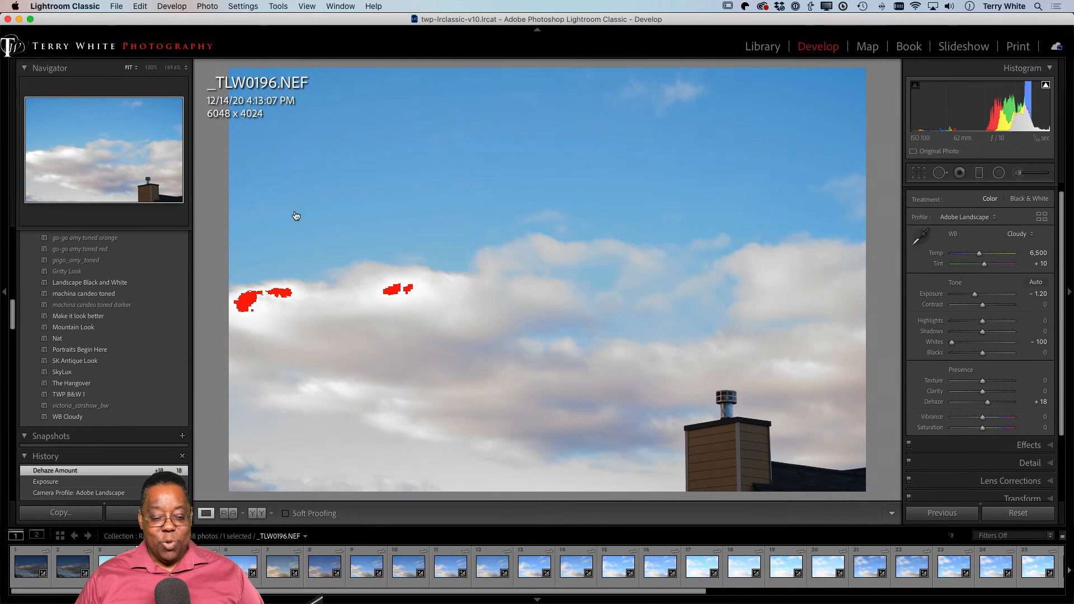
key(super+r)
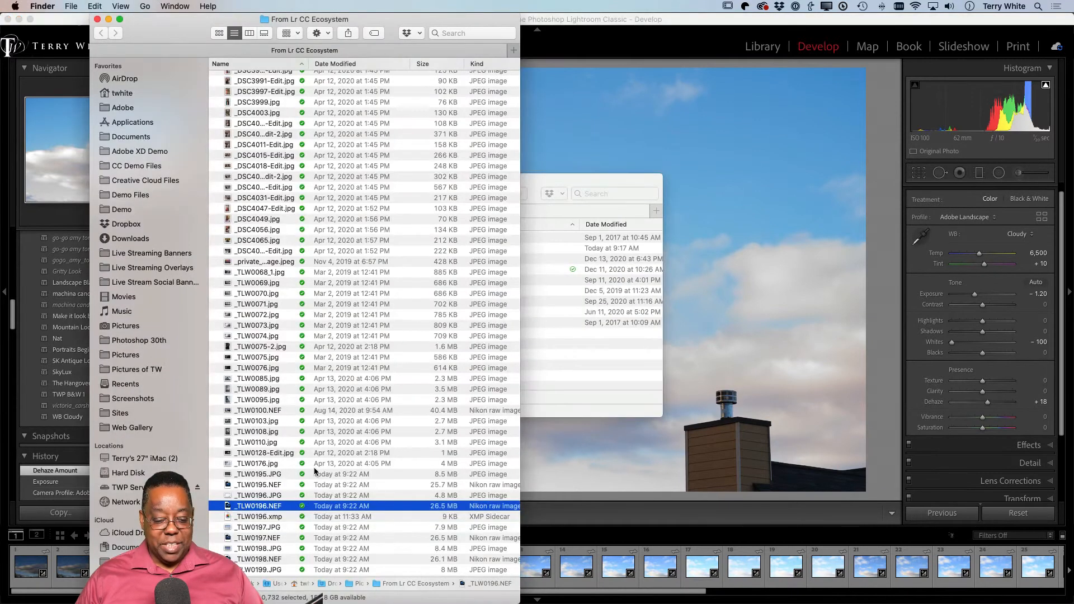
shift+click(359, 516)
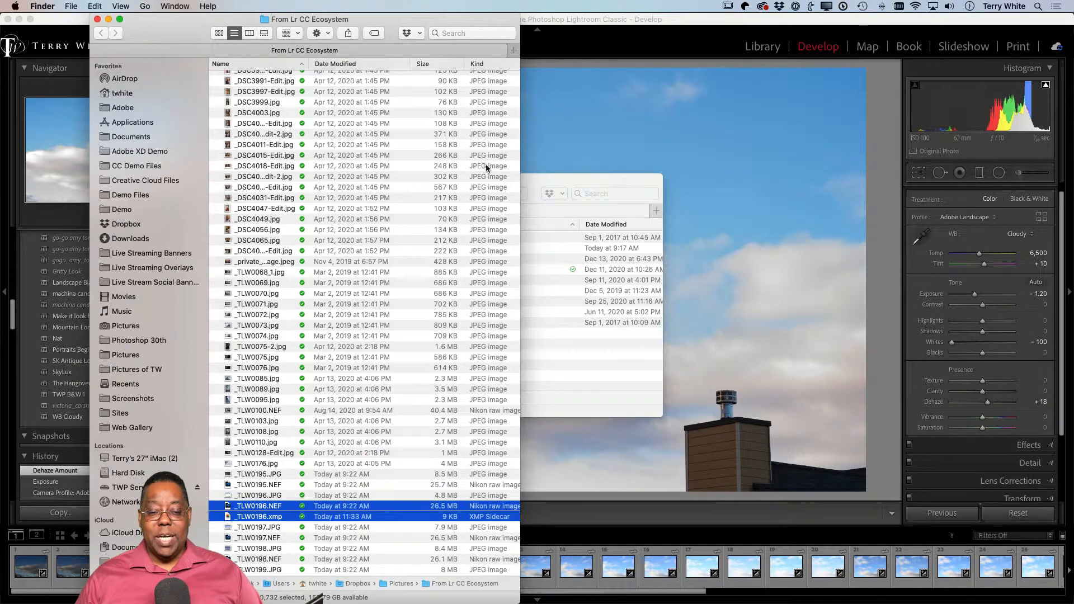
Return to Lightroom Classic's library grid and convert _TLW0196.NEF to DNG with a medium-size JPEG preview, deleting the original after conversion
click(602, 63)
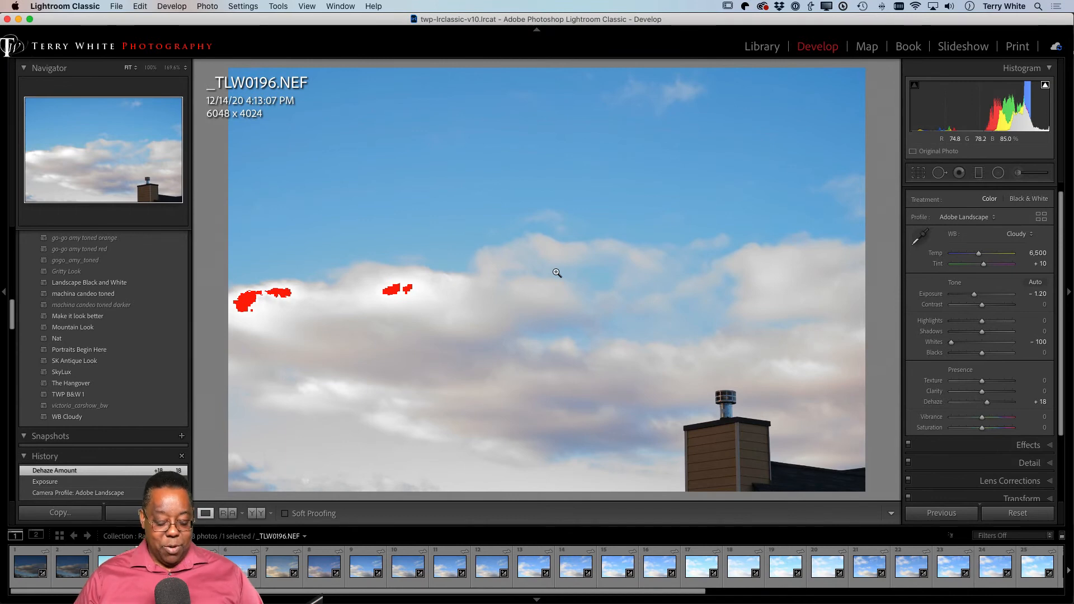
key(g)
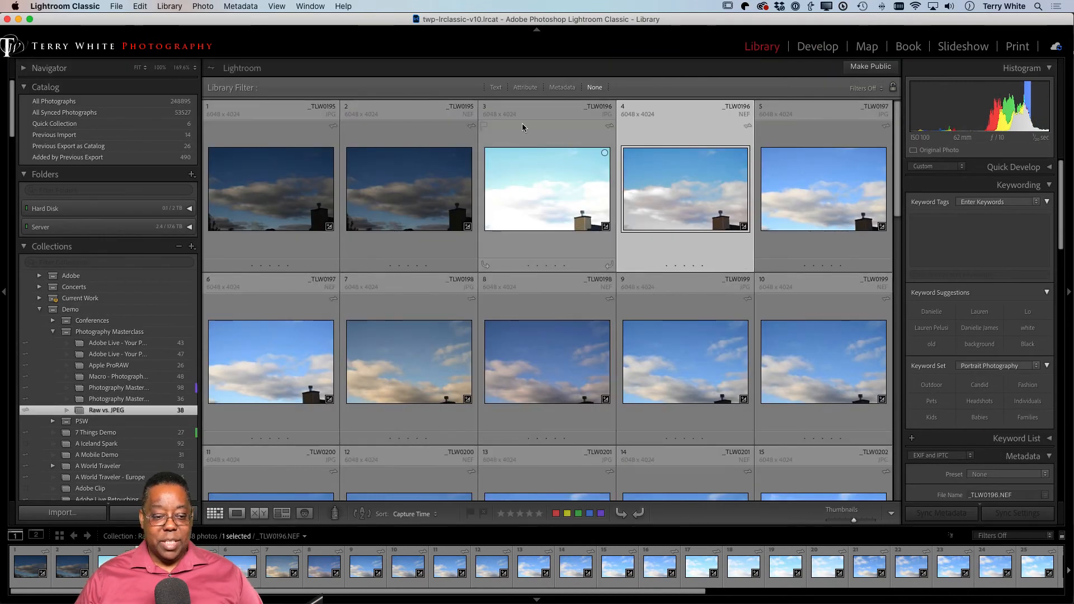
click(170, 6)
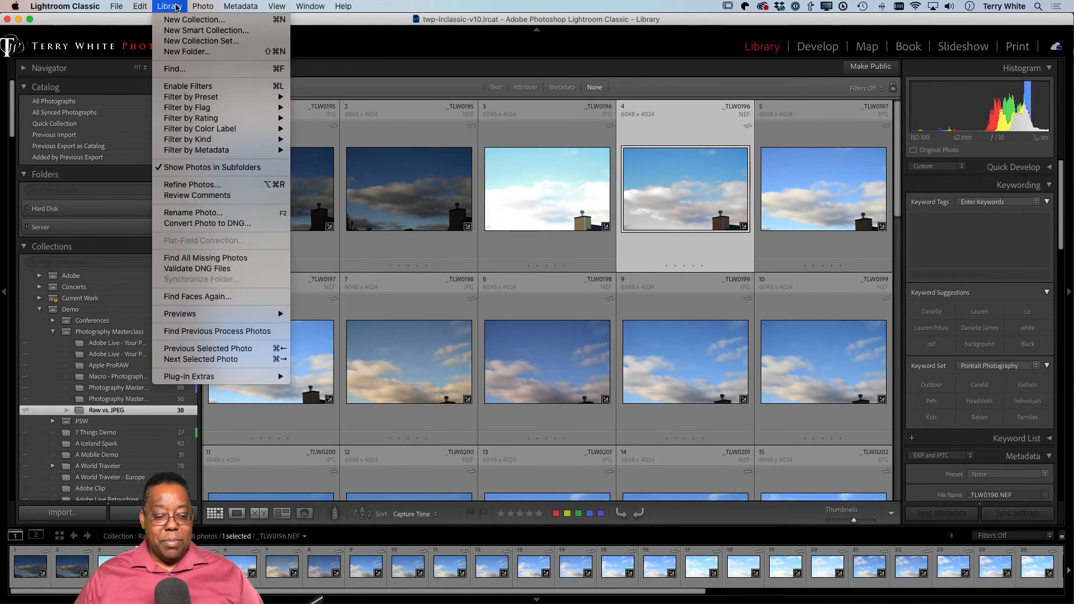
click(242, 225)
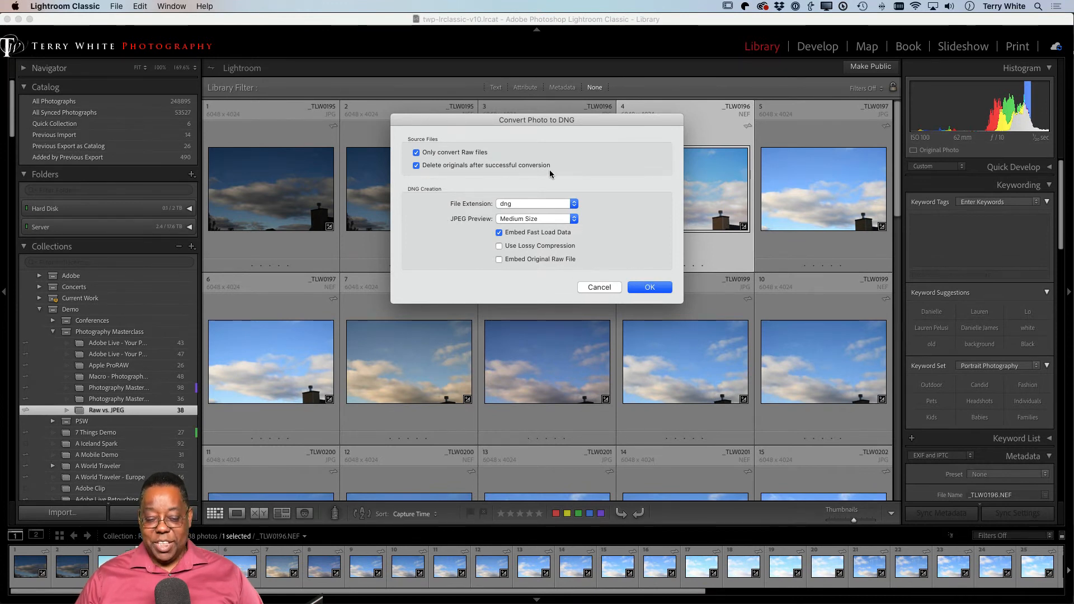
click(649, 287)
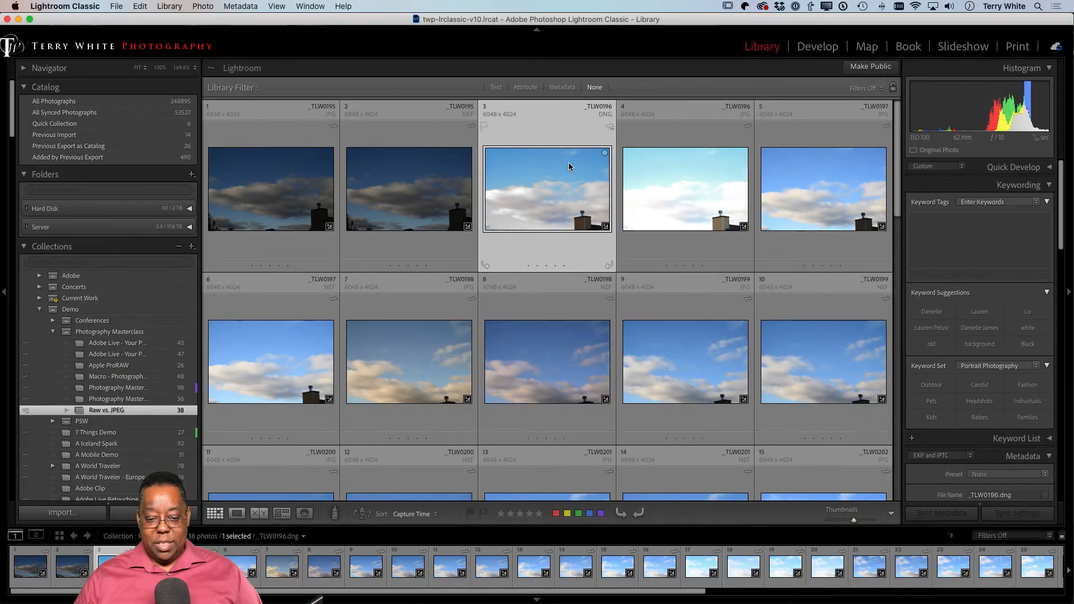
Reveal the converted photo in Finder, select _TLW0196.dng to examine its entry, and return to Lightroom Classic
key(super+r)
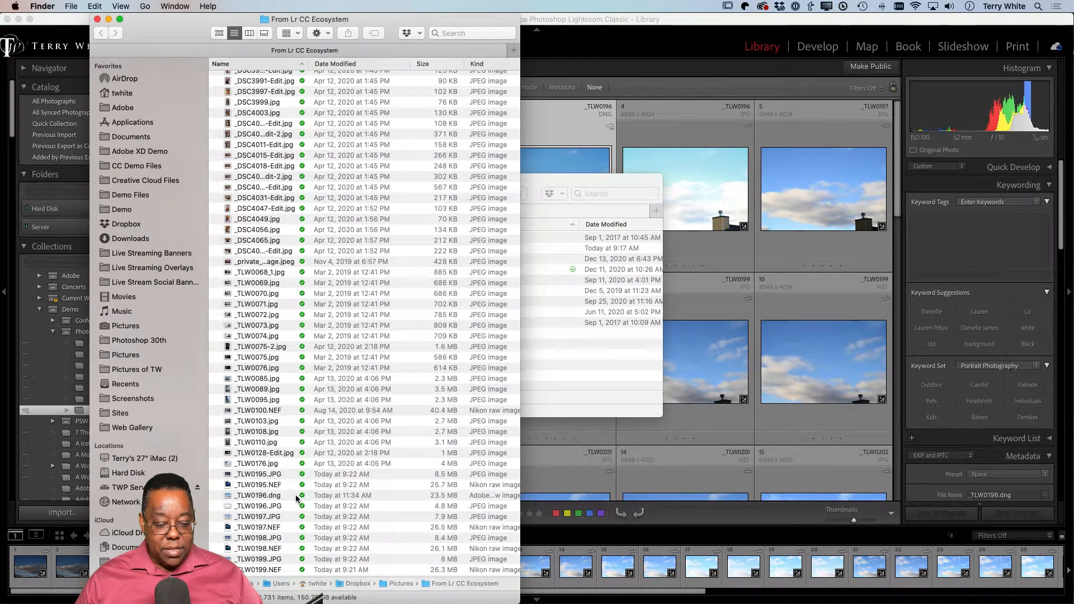
click(316, 495)
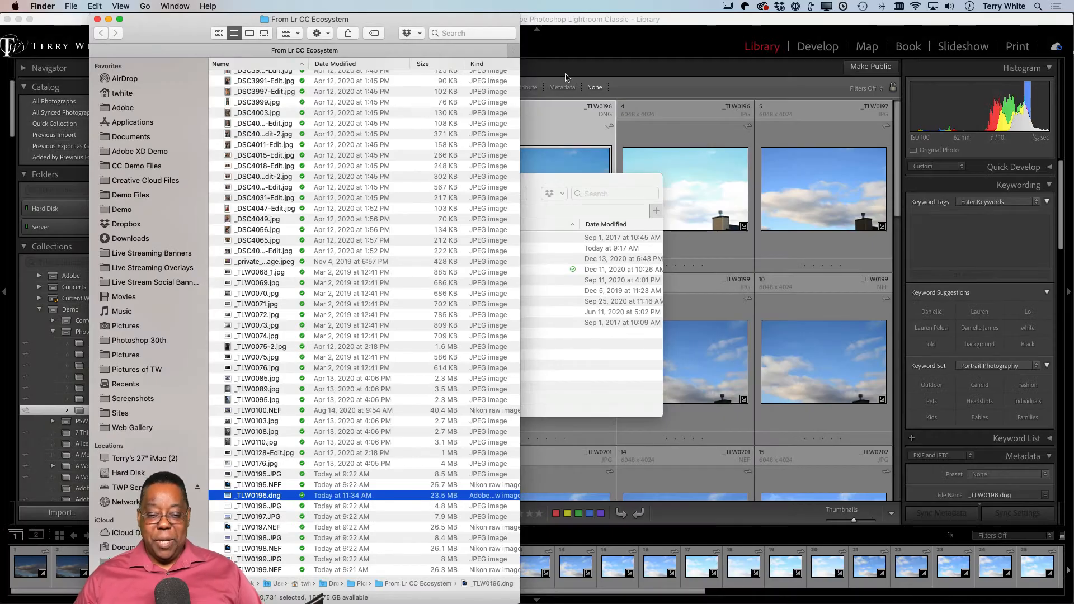
click(555, 25)
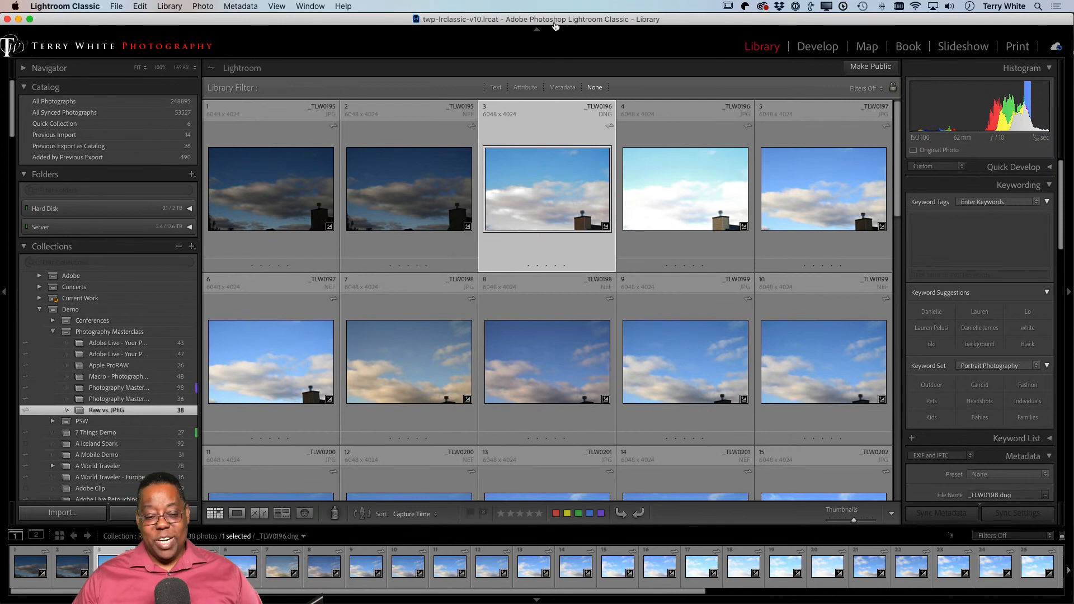
Switch to Adobe Lightroom, show the Raw vs. JPEG album as a photo grid, and select the NEF two photos after the DNG cloud shot
key(super+Tab)
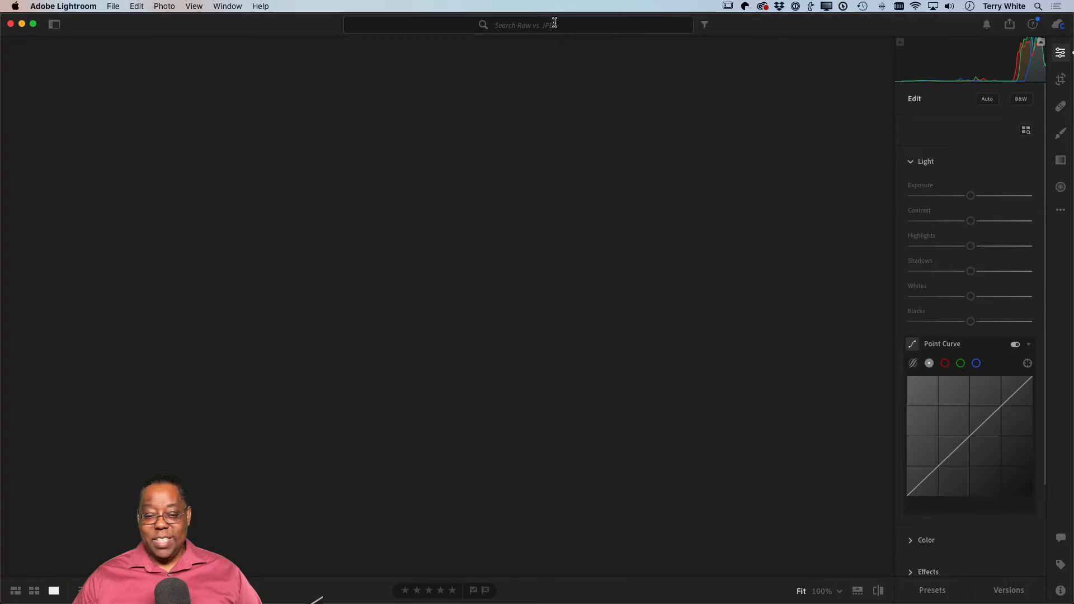
key(g)
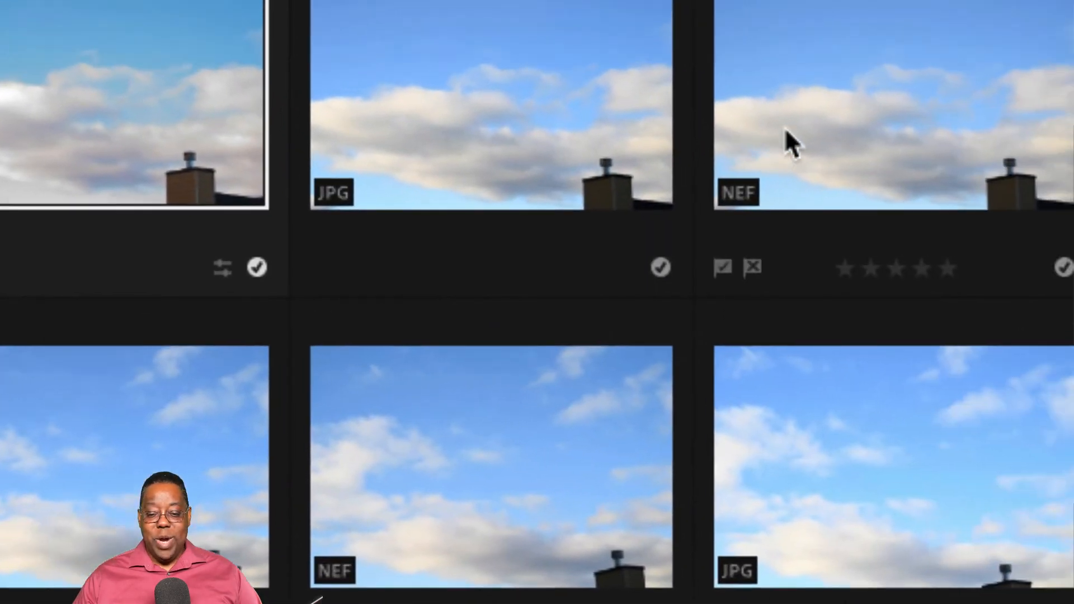
click(784, 127)
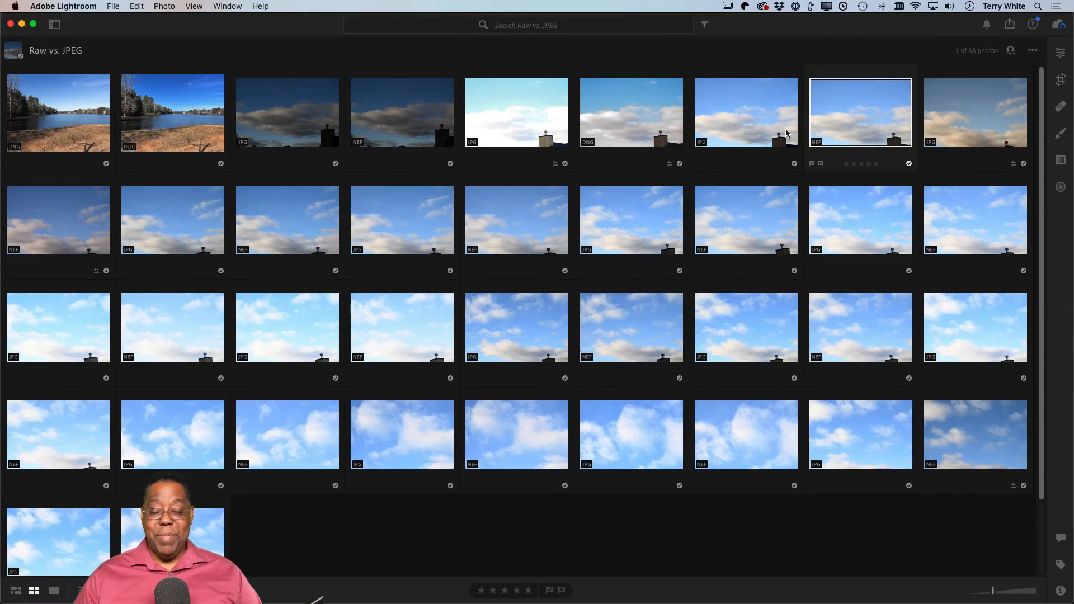
Switch to Lightroom Classic and convert all photos in the Raw vs. JPEG collection to DNG, raw files only, deleting originals after conversion
key(super+Tab)
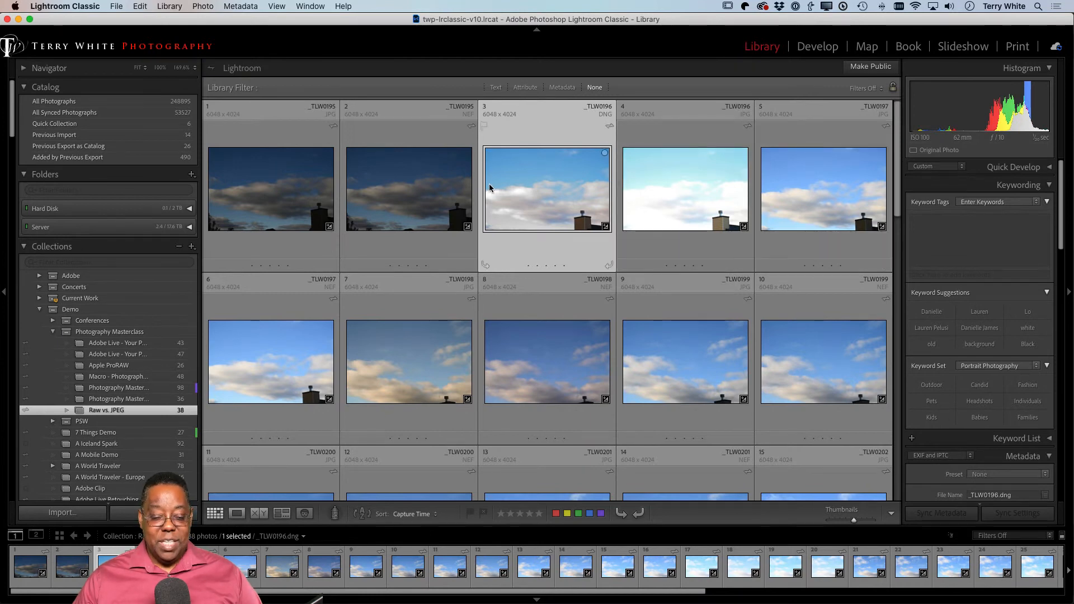
key(super+a)
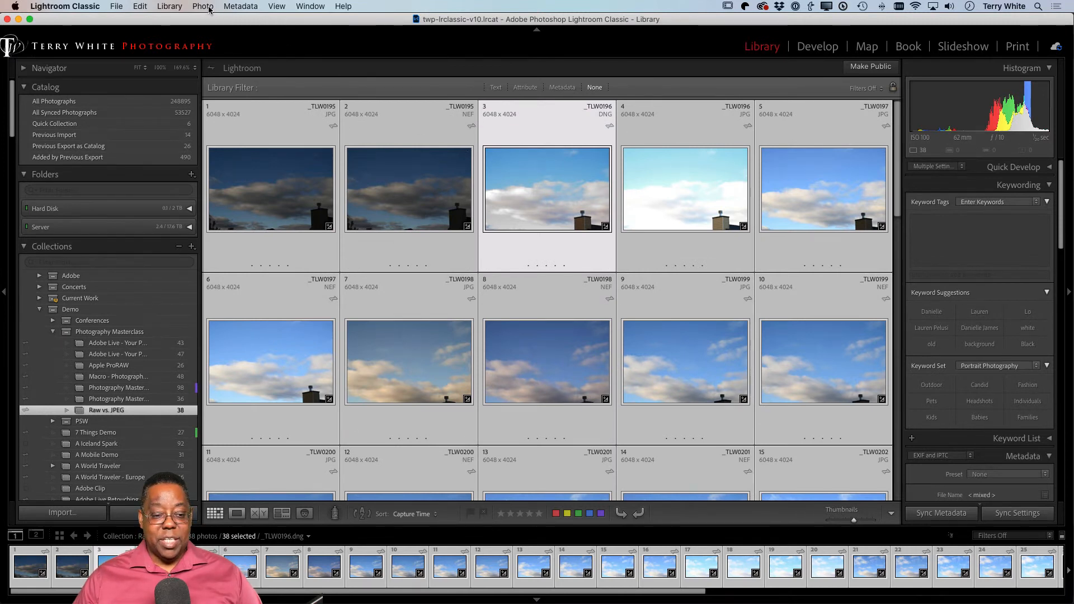
click(169, 6)
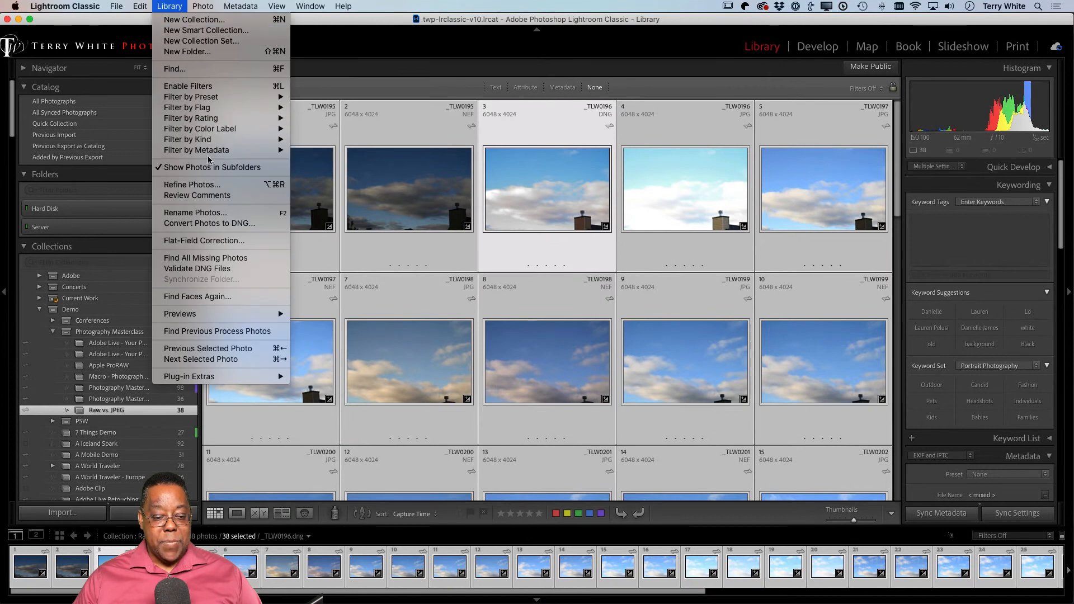
click(204, 224)
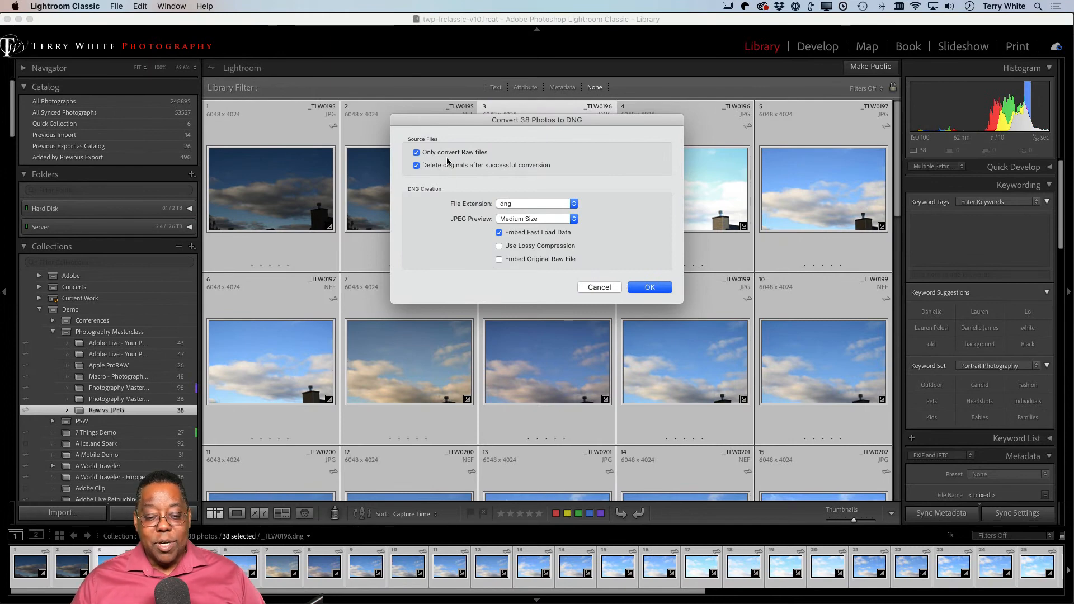
key(alt)
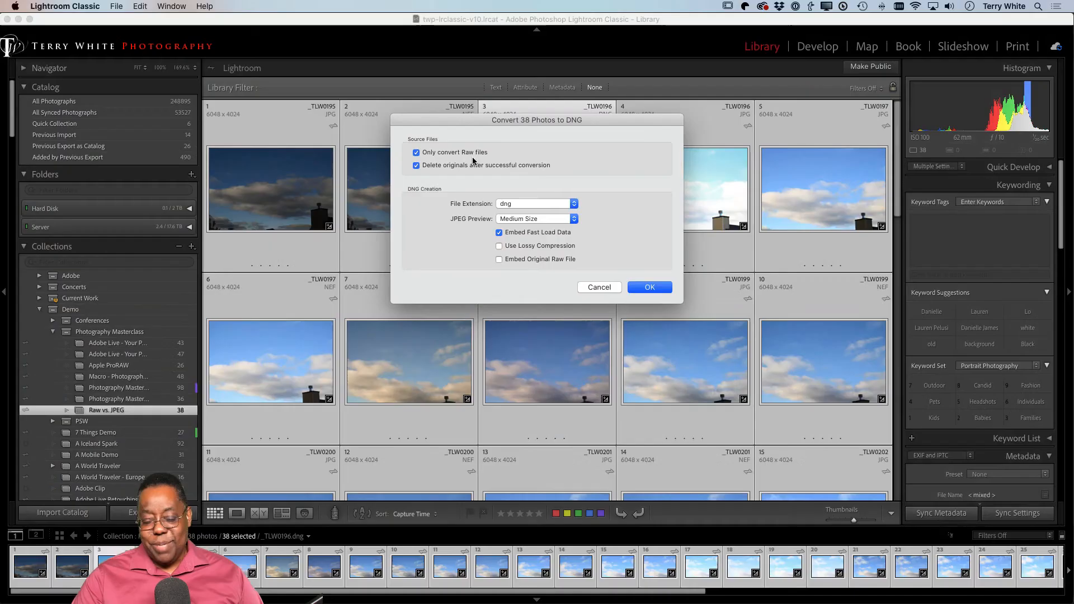
click(651, 287)
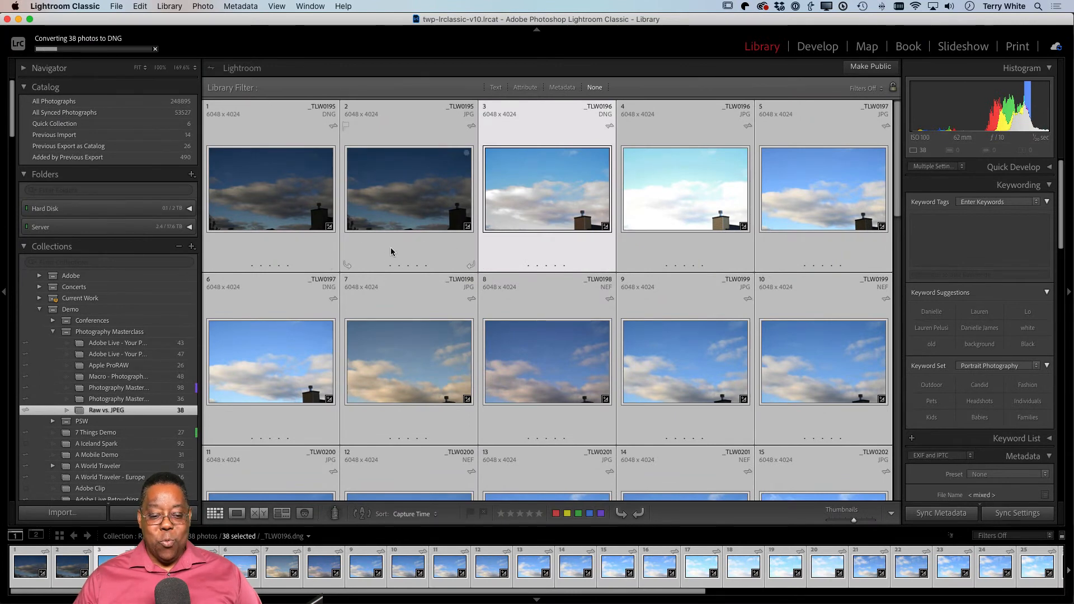
Look through the Raw vs. JPEG grid to check which photos have been converted to DNG
click(391, 252)
scroll(562, 287, down, 5)
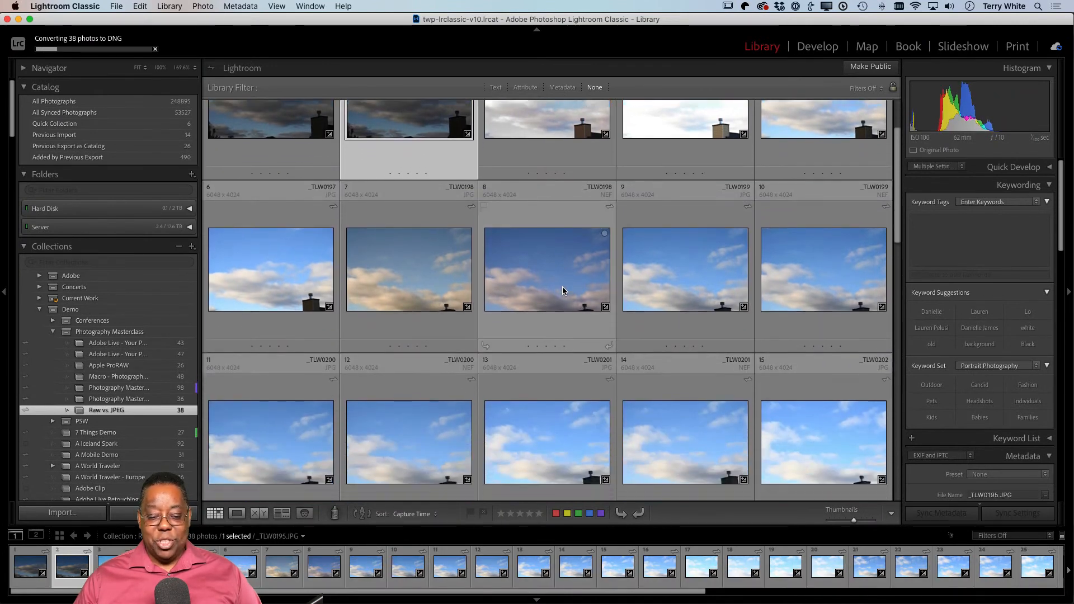
scroll(563, 286, down, 1)
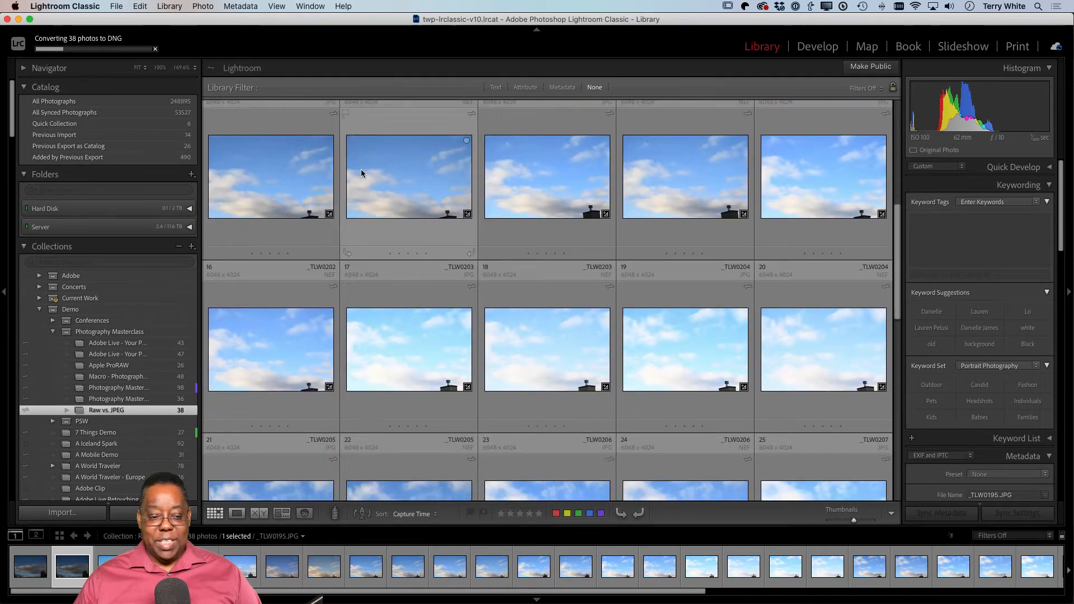
scroll(464, 134, up, 8)
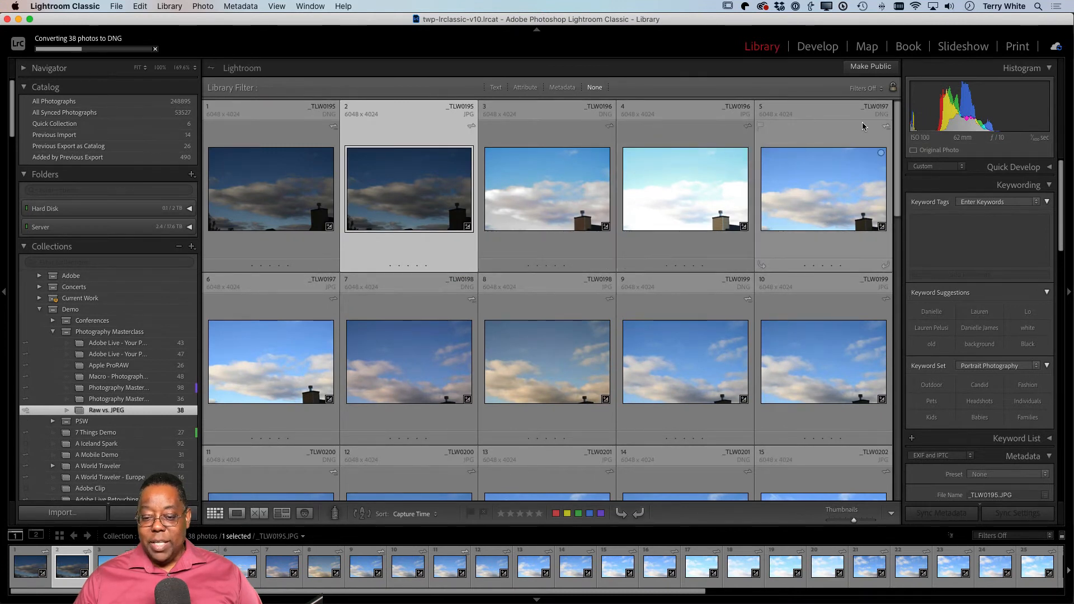
scroll(557, 326, down, 1)
scroll(557, 326, down, 1)
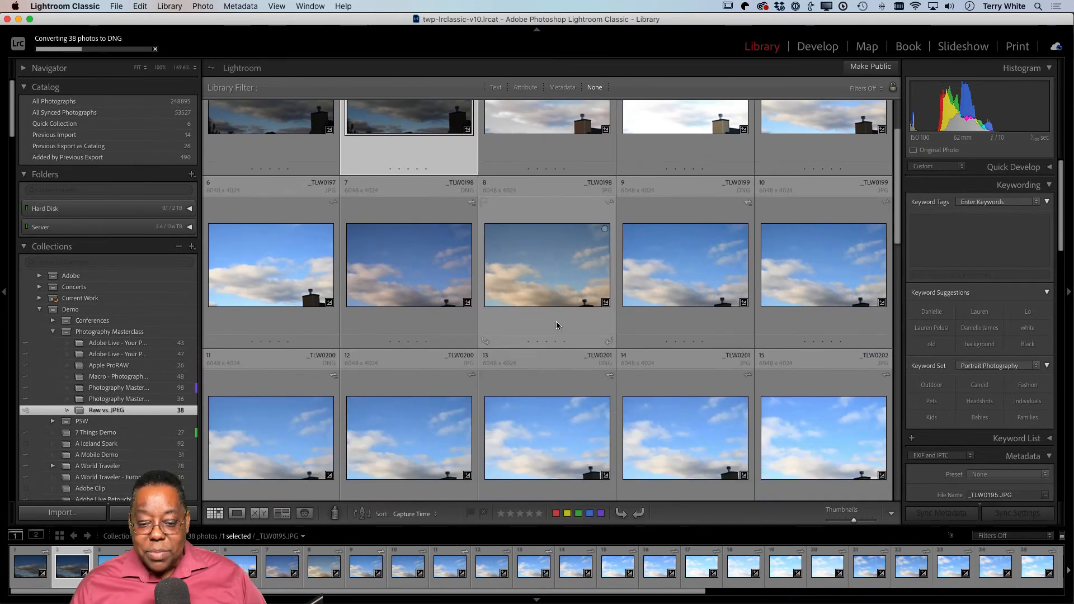
scroll(556, 322, down, 5)
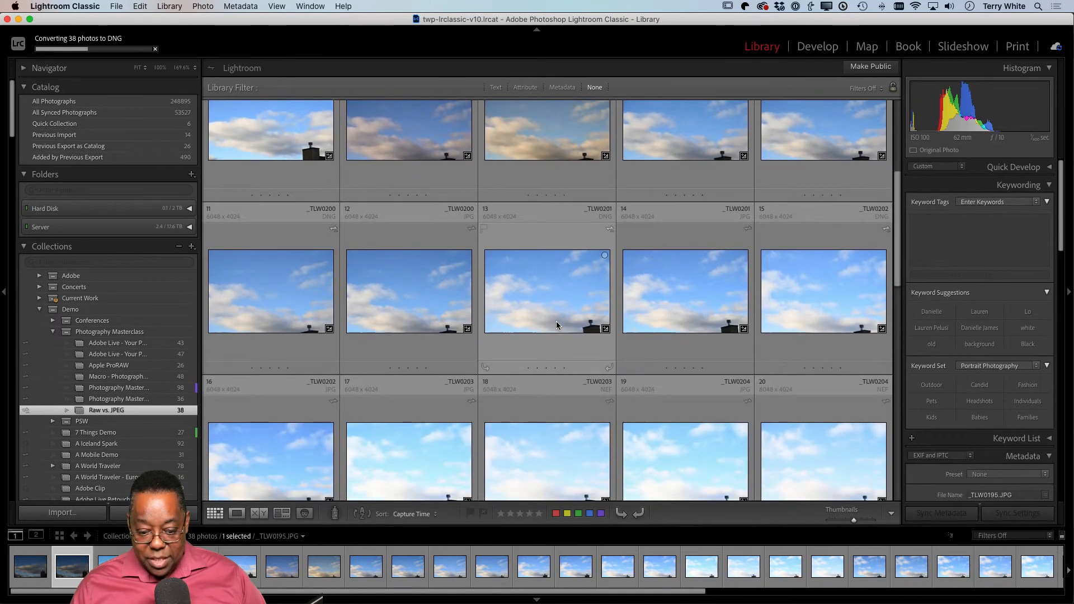
scroll(556, 325, down, 1)
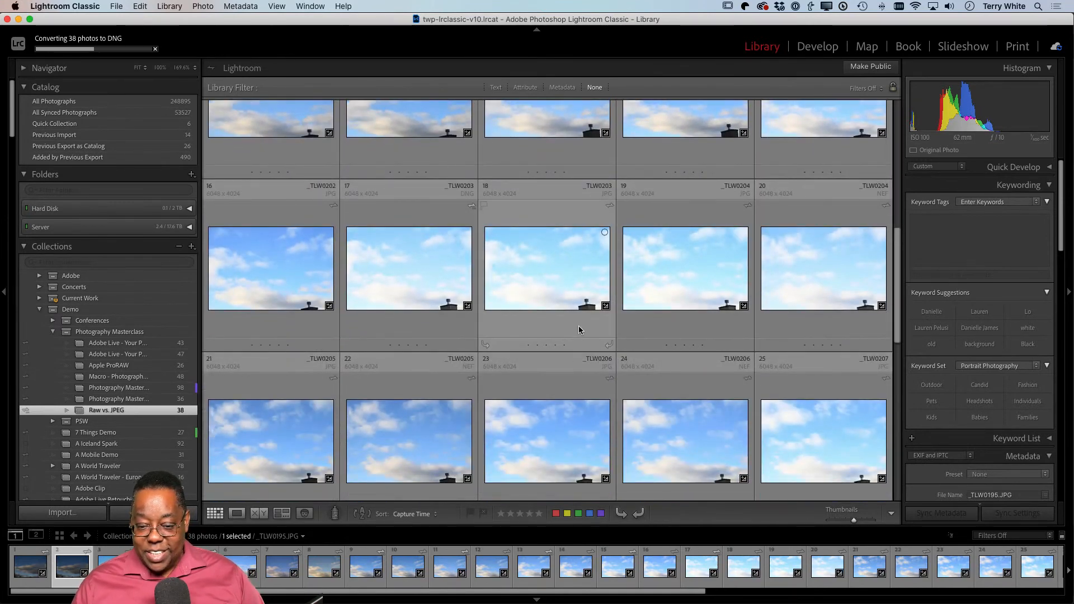
scroll(570, 331, down, 1)
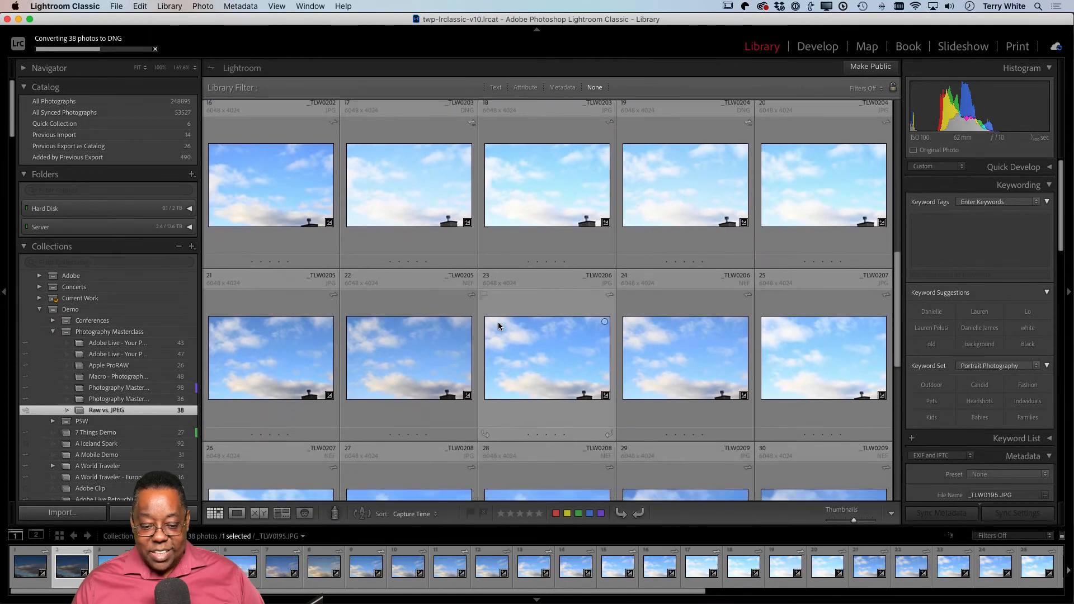
Check the remaining file formats in the Raw vs. JPEG grid and return to its first photos
scroll(459, 307, down, 1)
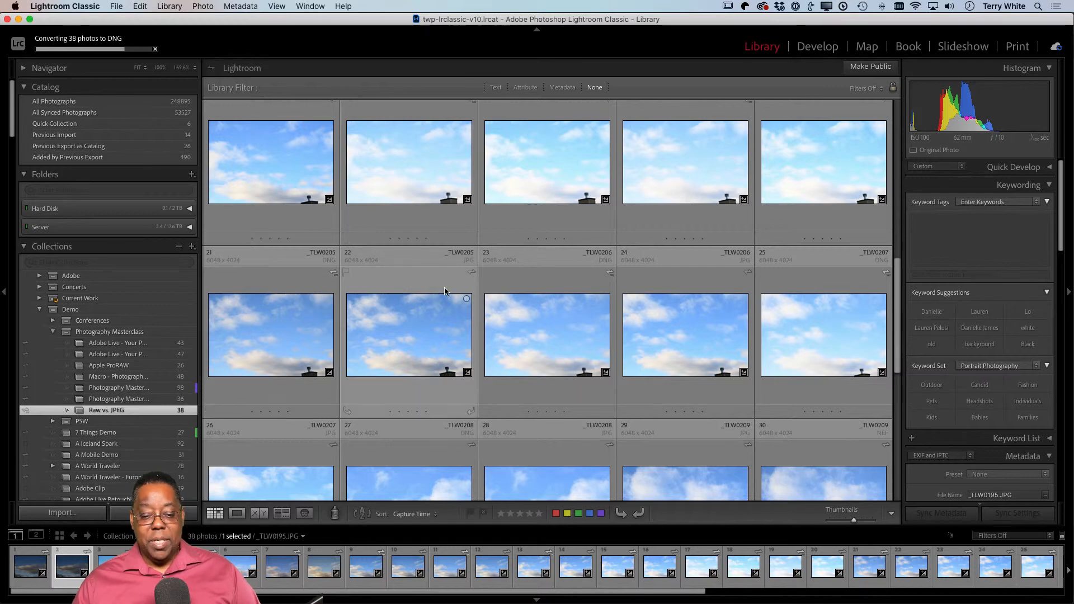
scroll(536, 239, up, 10)
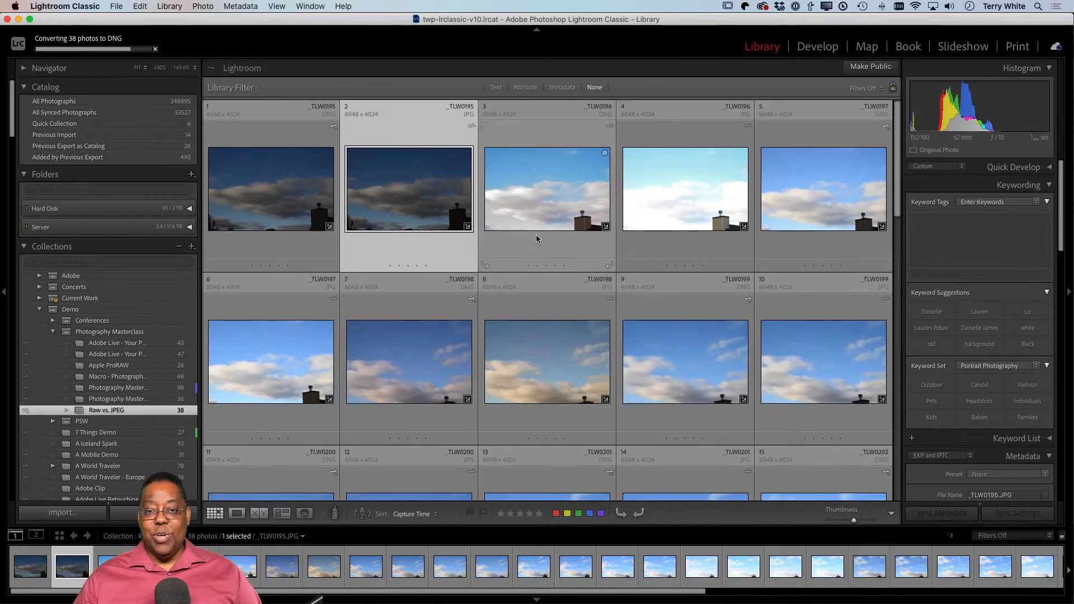
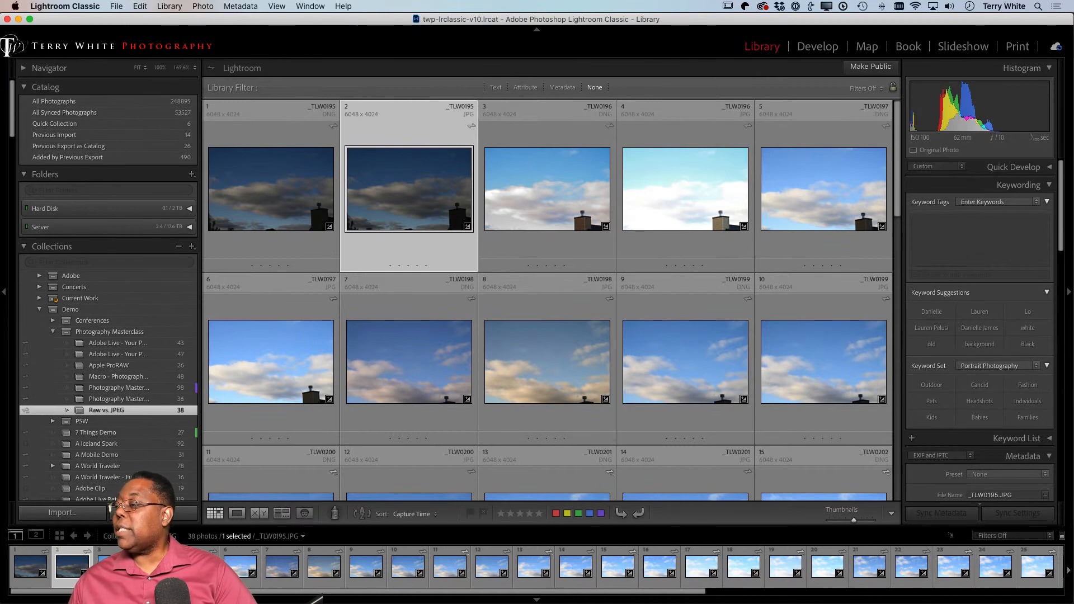
Switch to the iPhone mirror in QuickTime Player, try Most Compatible capture, restore High Efficiency, and turn on Apple ProRAW
key(super+Tab)
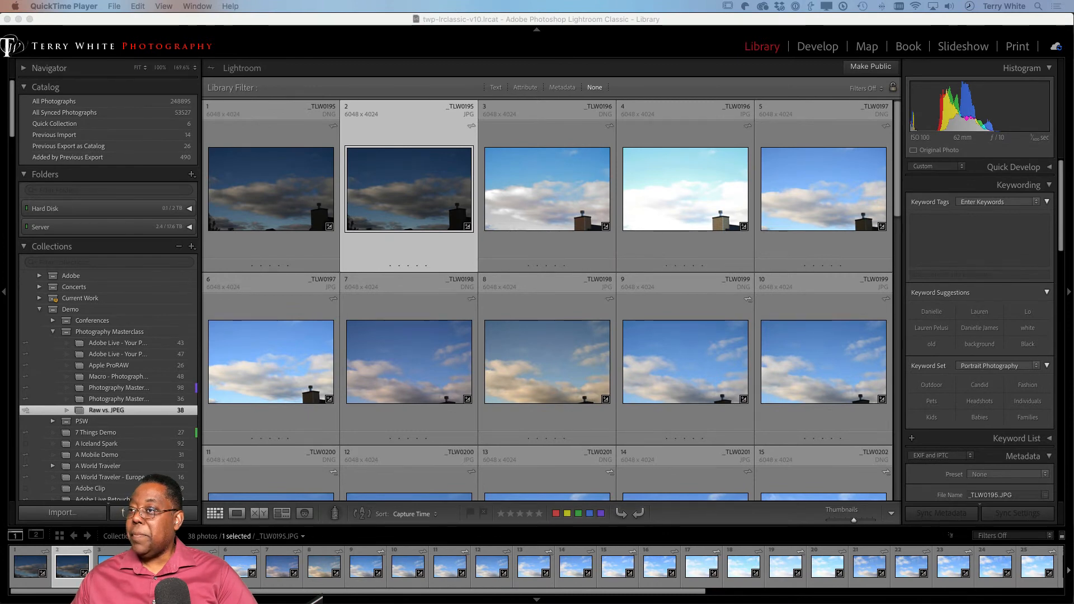
drag(1073, 185, 772, 21)
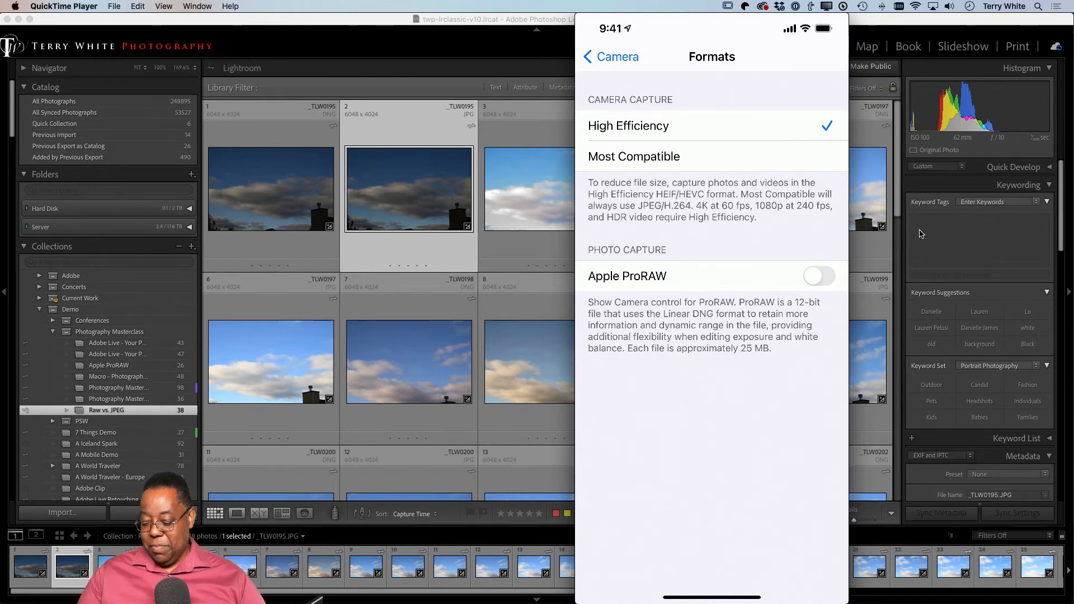
click(634, 156)
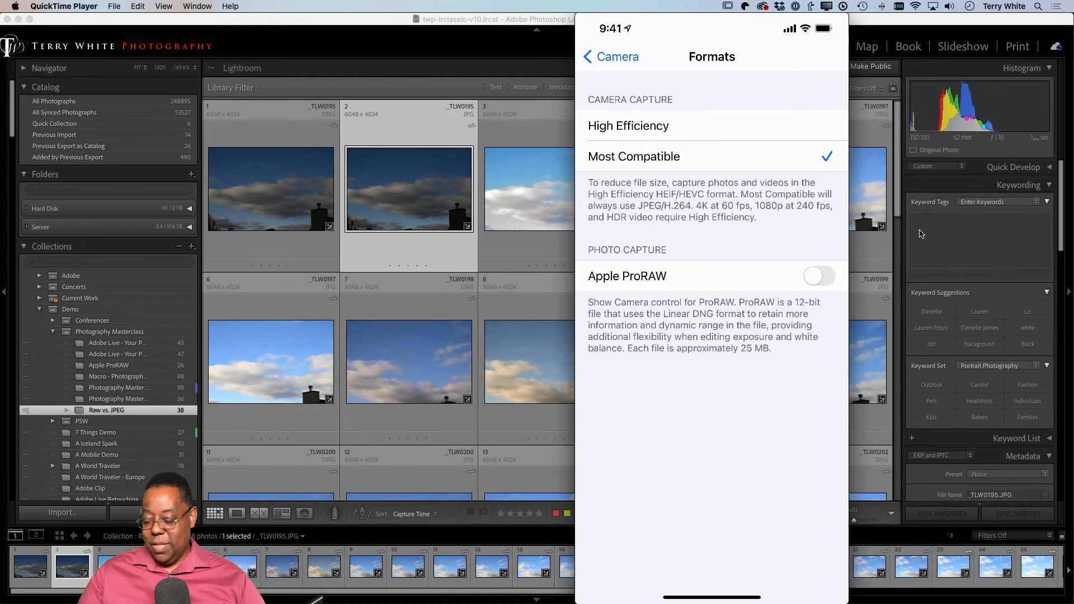
click(629, 125)
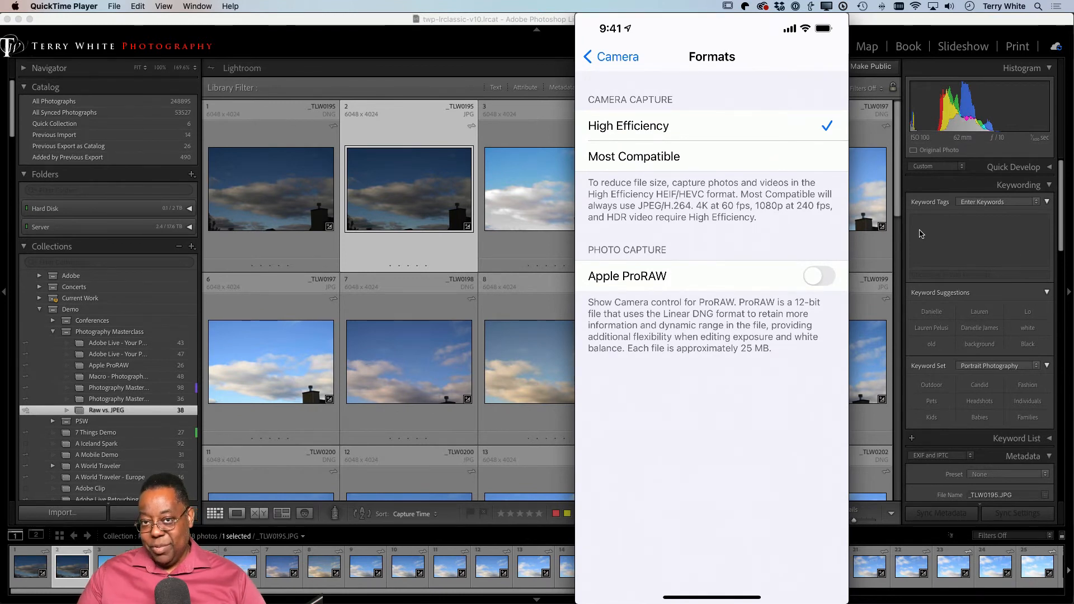
click(818, 276)
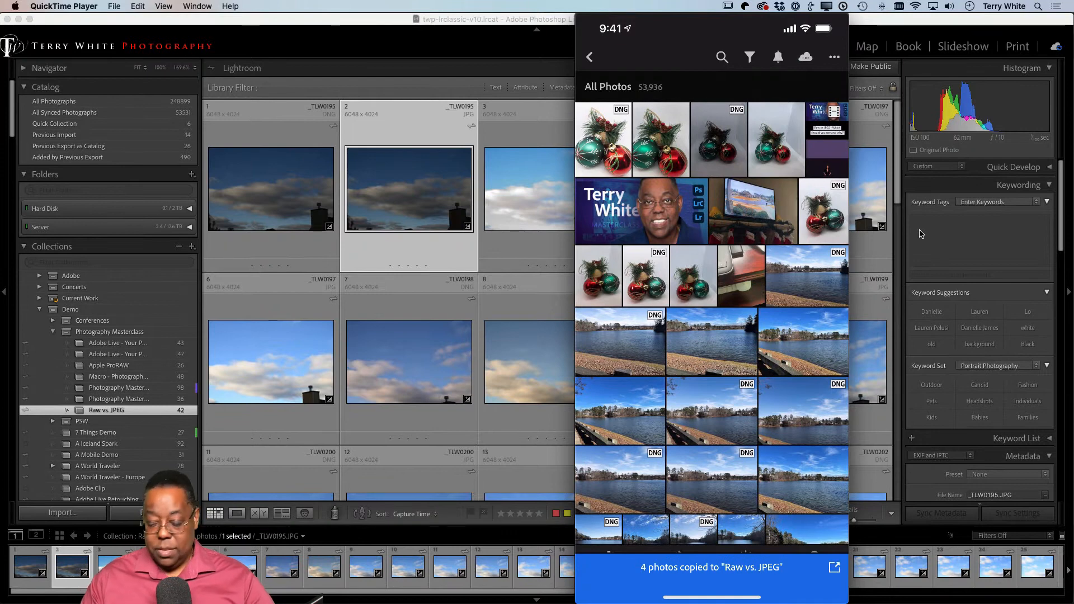
Return to Lightroom Classic and examine the ornament photos at the end of Raw vs. JPEG, comparing them with the Adobe Lightroom album
click(536, 22)
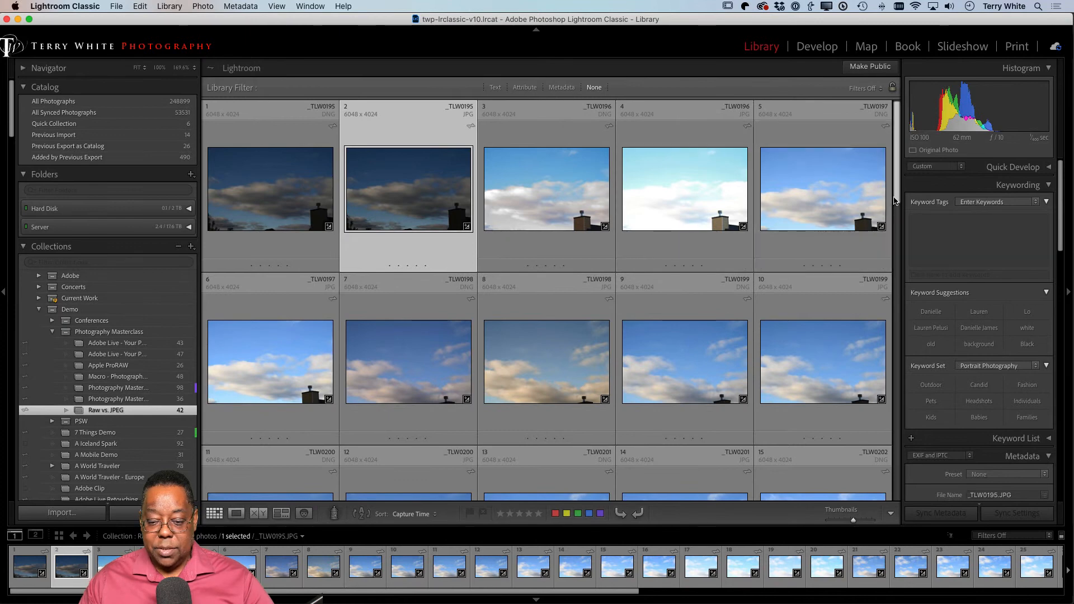
drag(894, 201, 870, 507)
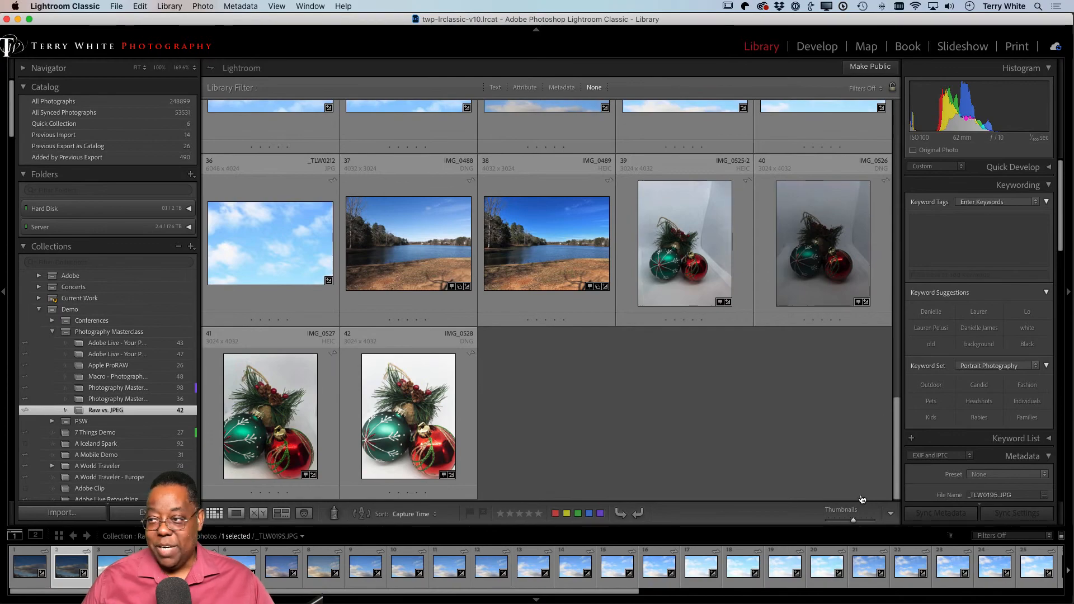
key(super+Tab)
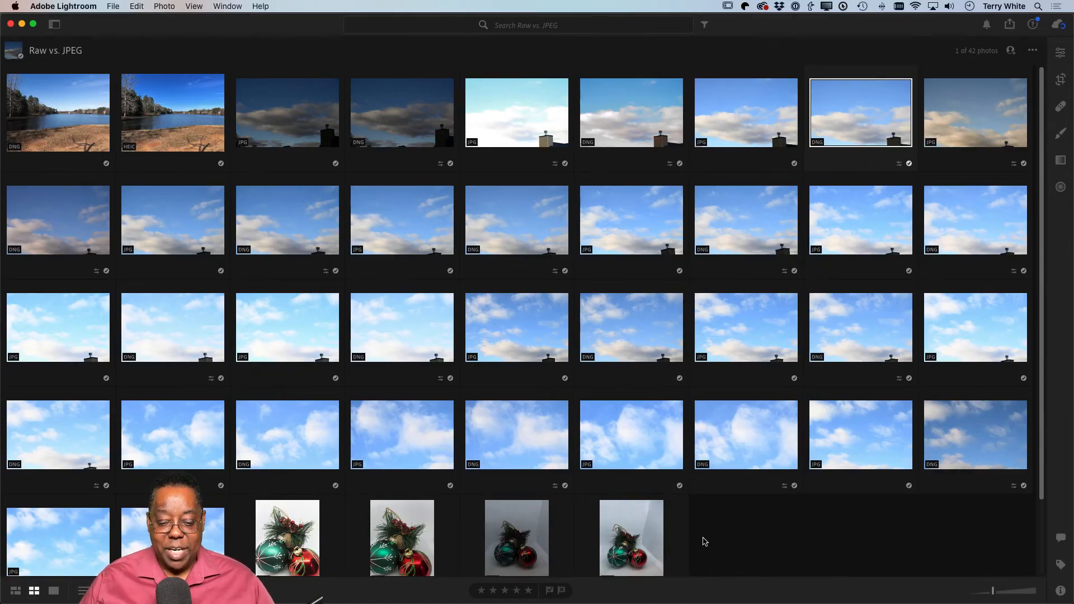
key(super+Tab)
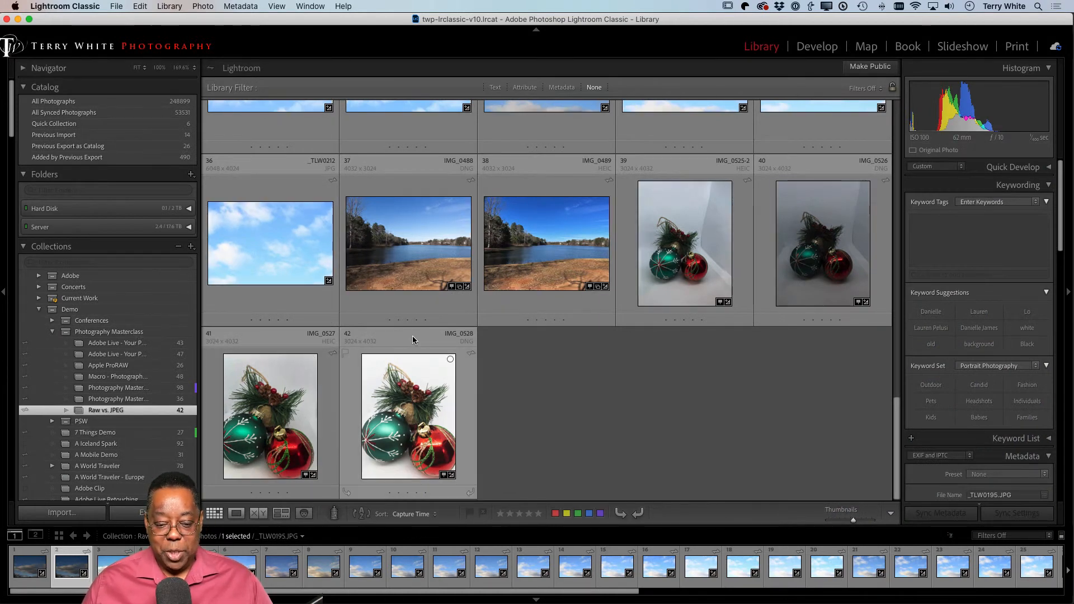
Open IMG_0525-2.HEIC in the Develop module and examine its available white balance options
click(604, 383)
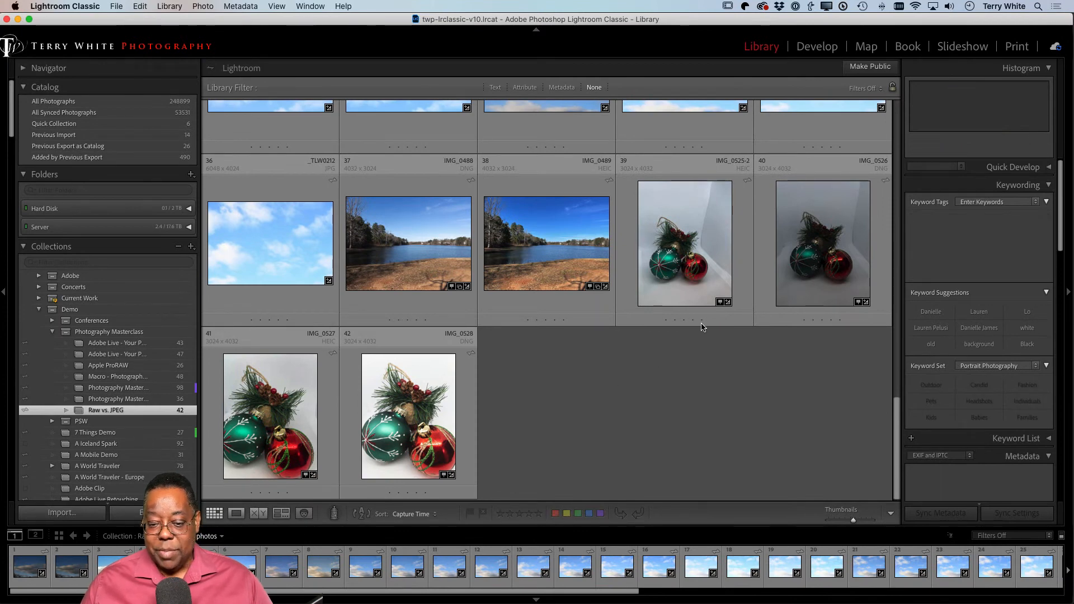
double_click(706, 271)
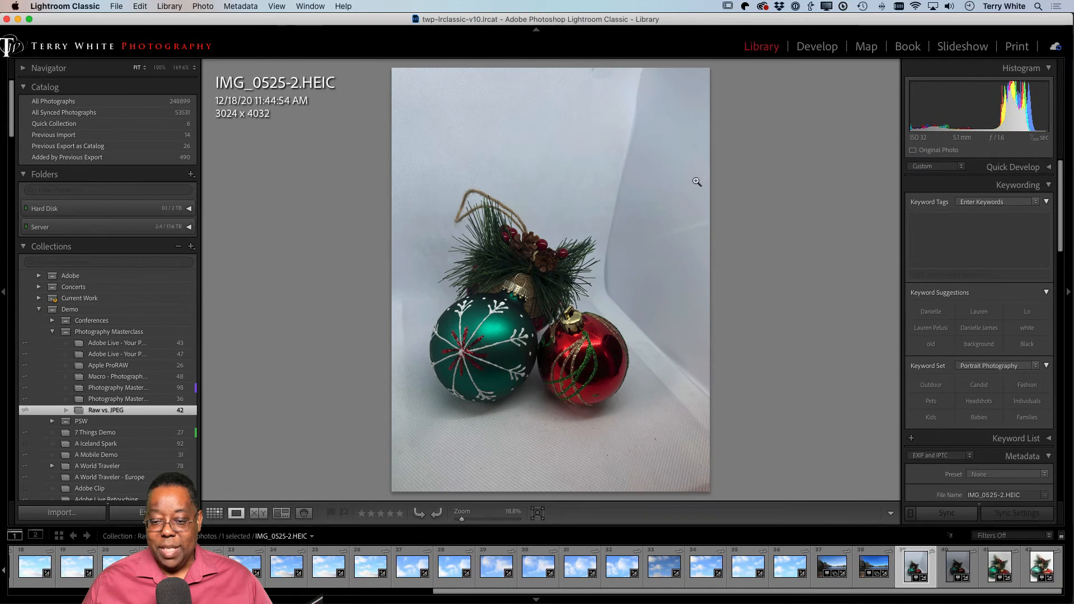
click(817, 46)
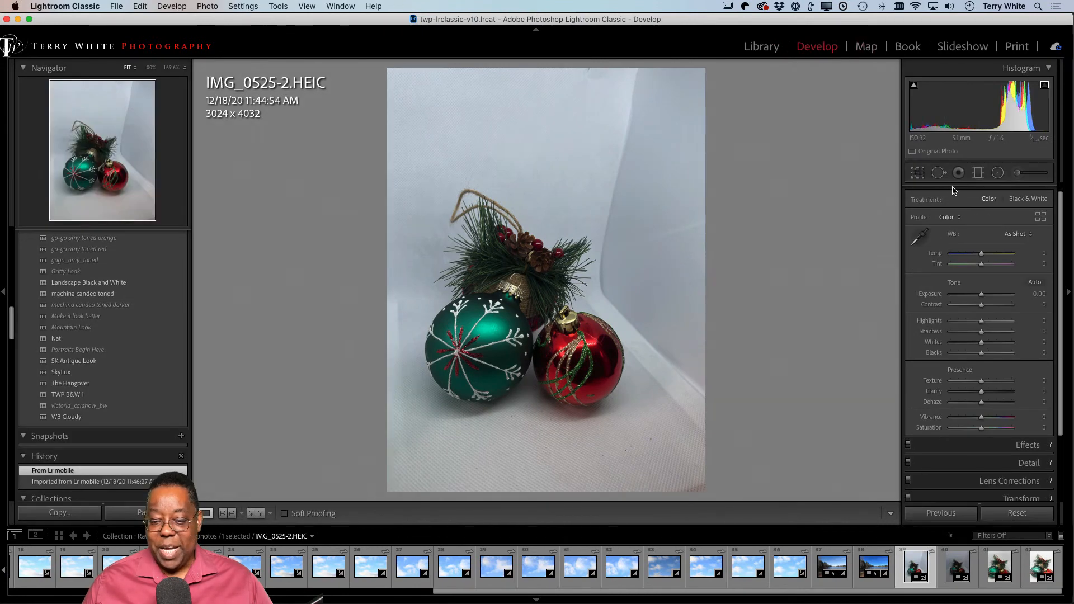
click(1015, 234)
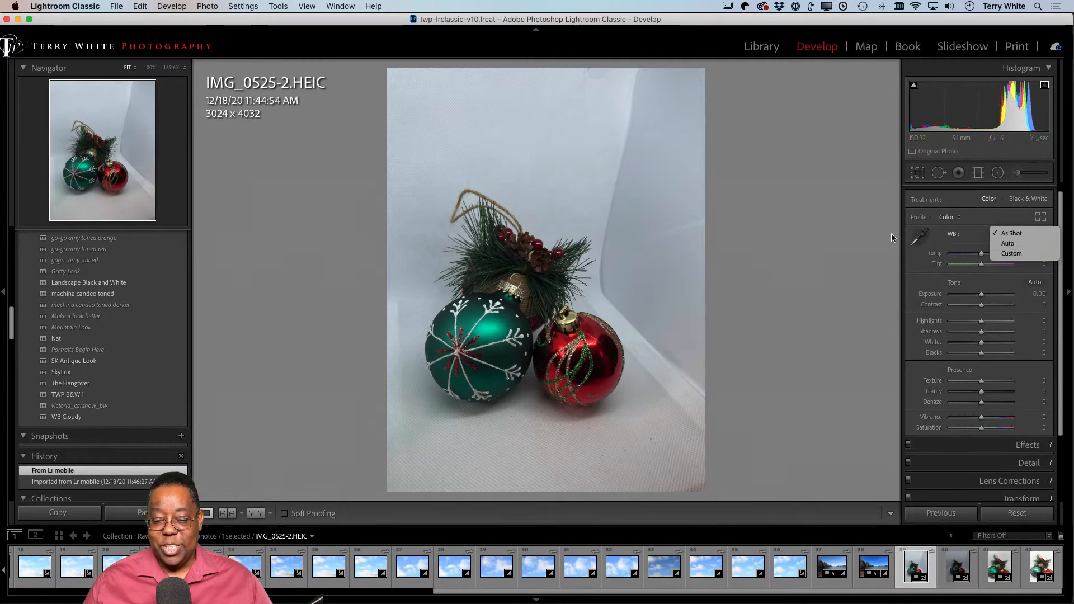
click(812, 222)
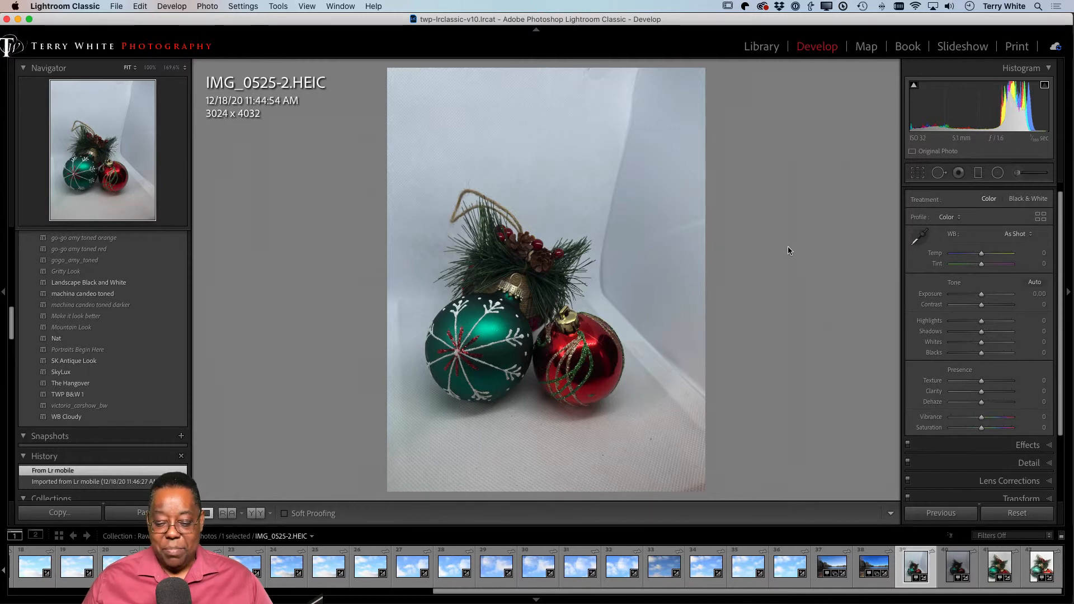
Select IMG_0526.DNG and set its white balance to Daylight
click(960, 568)
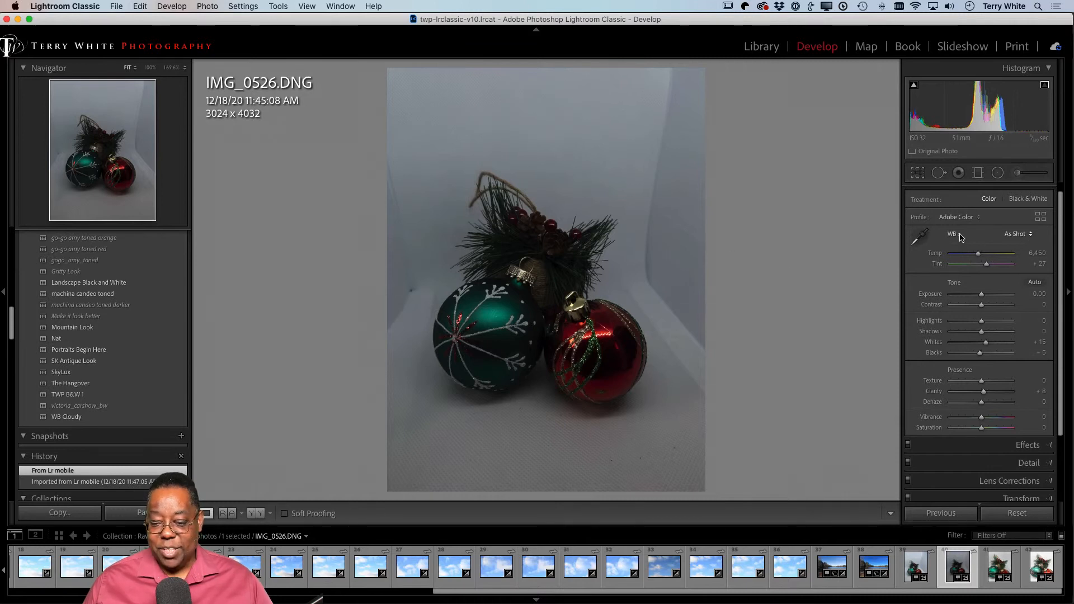
click(1015, 234)
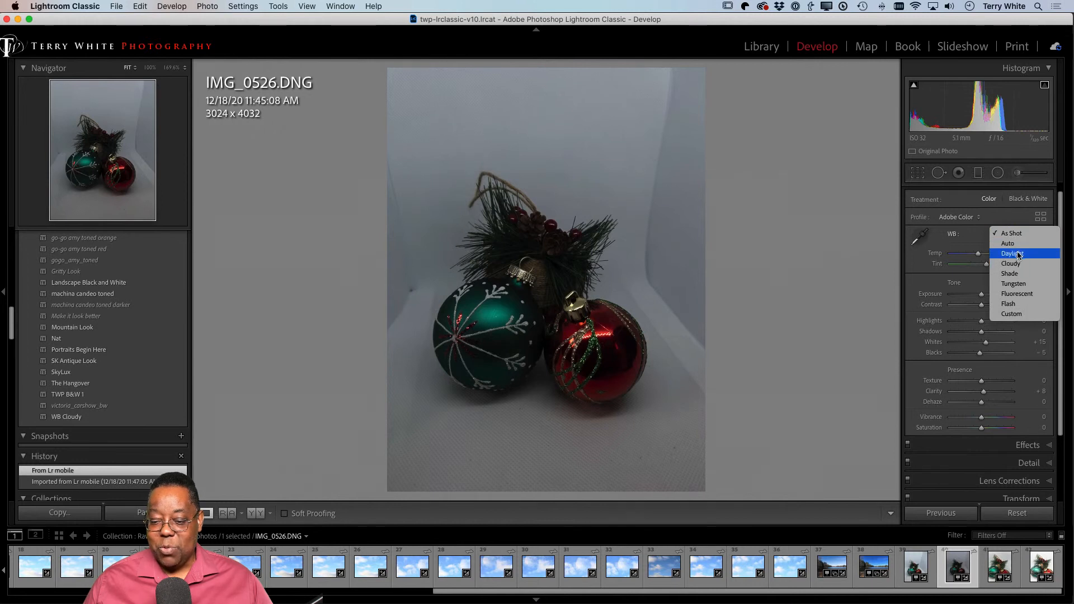
click(1018, 255)
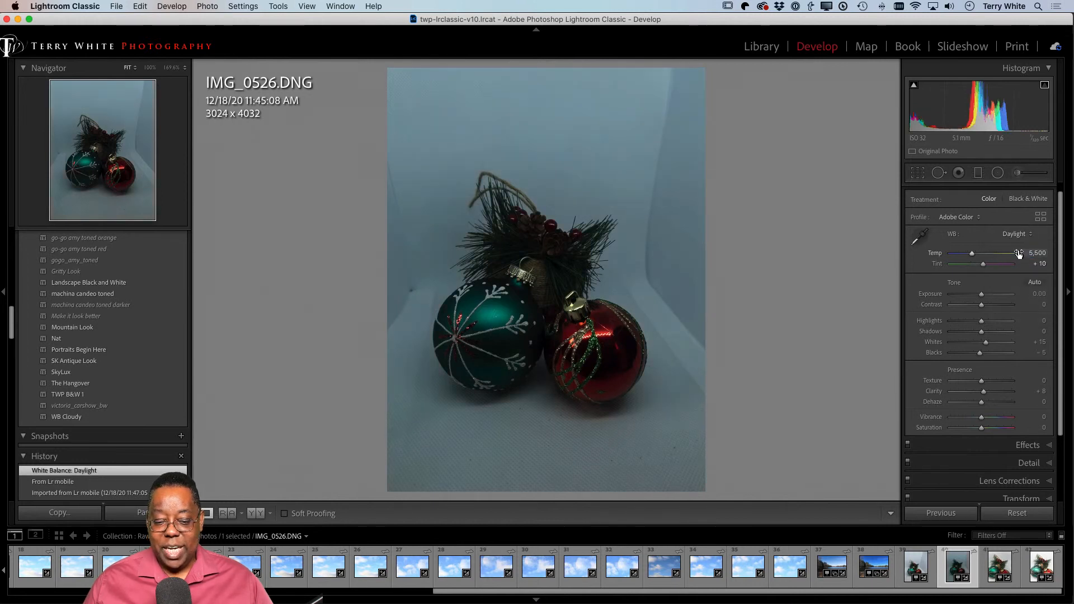
Try the Cloudy, Shade, Flash and Auto white balance presets on the ornament DNG
click(1018, 235)
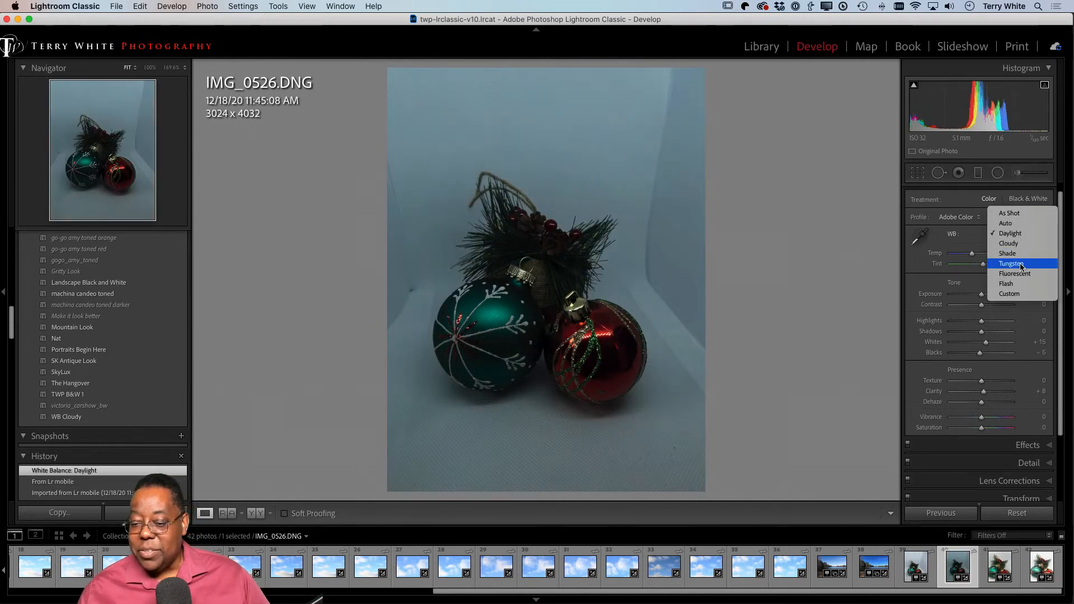
click(1016, 243)
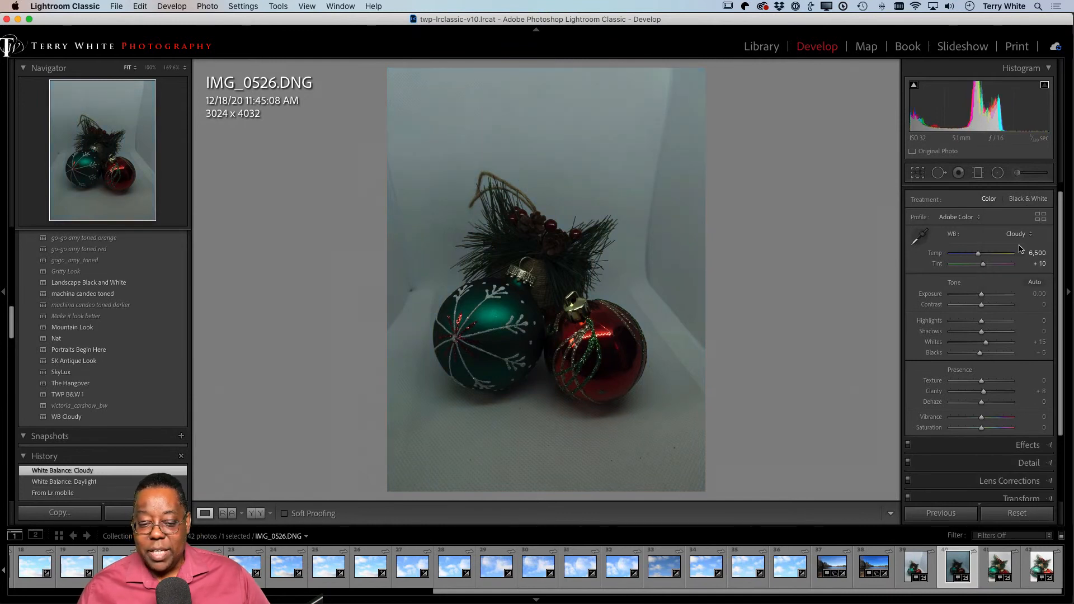
click(1014, 237)
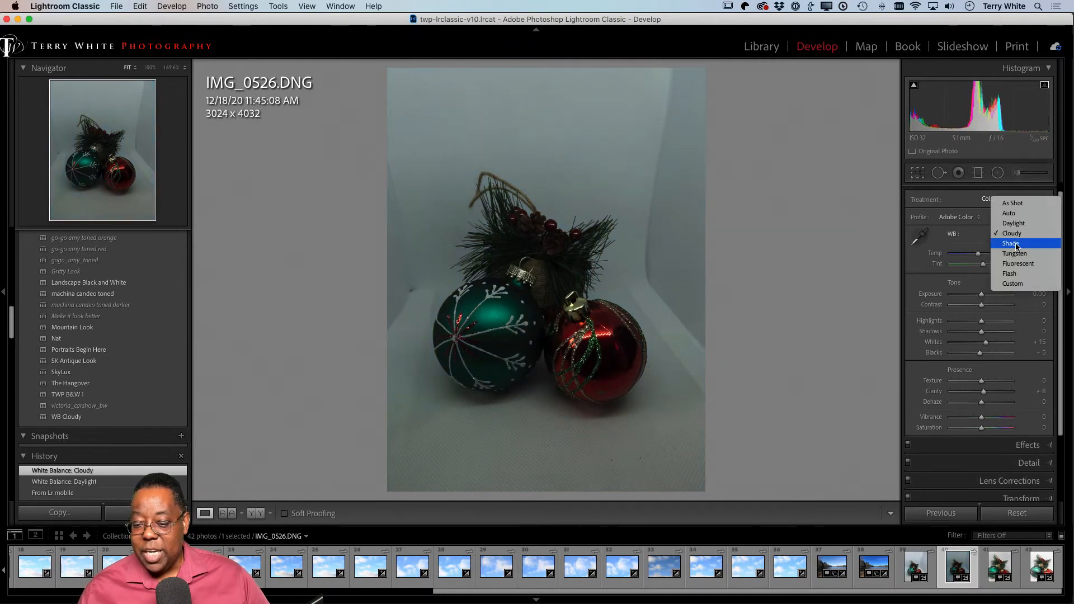
click(1014, 244)
click(1015, 233)
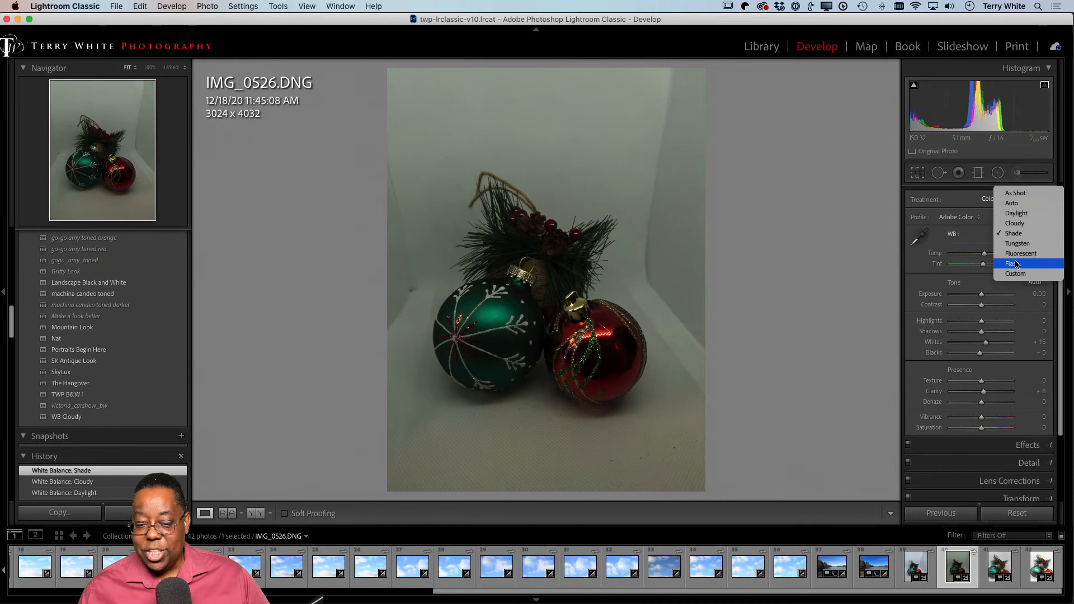
click(1014, 264)
click(1017, 235)
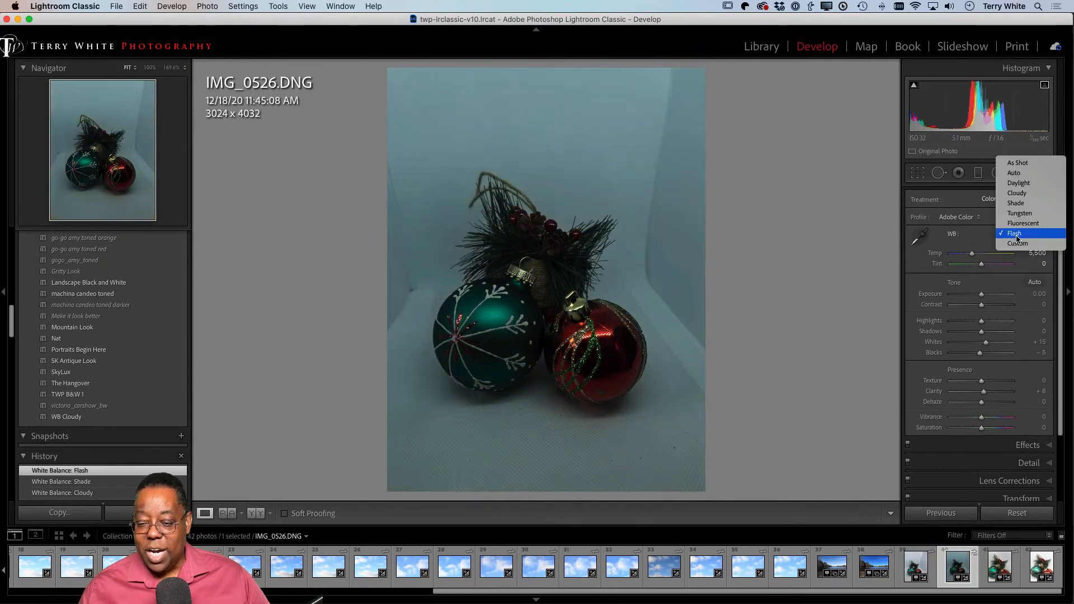
click(1014, 174)
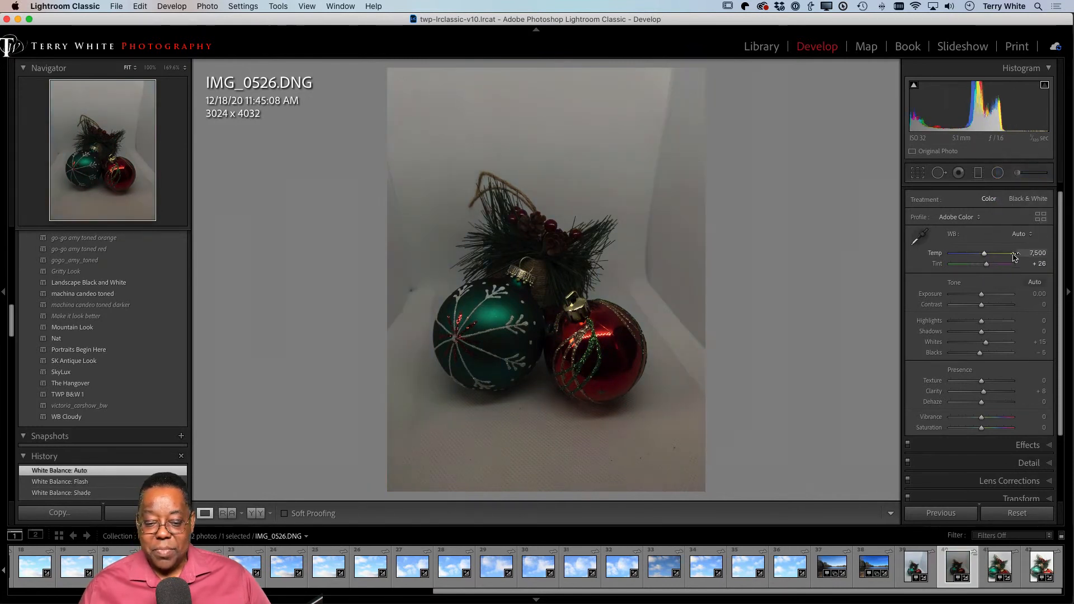
Set a custom white balance by sampling the backdrop above the ornaments, then resample from the foreground surface below the red ornament
click(920, 237)
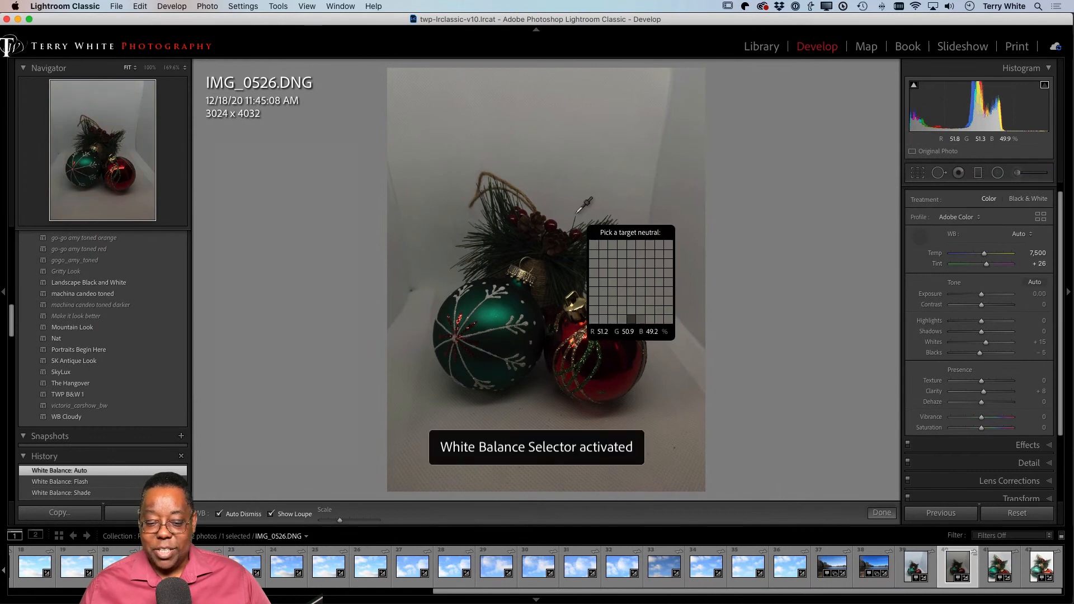
click(617, 184)
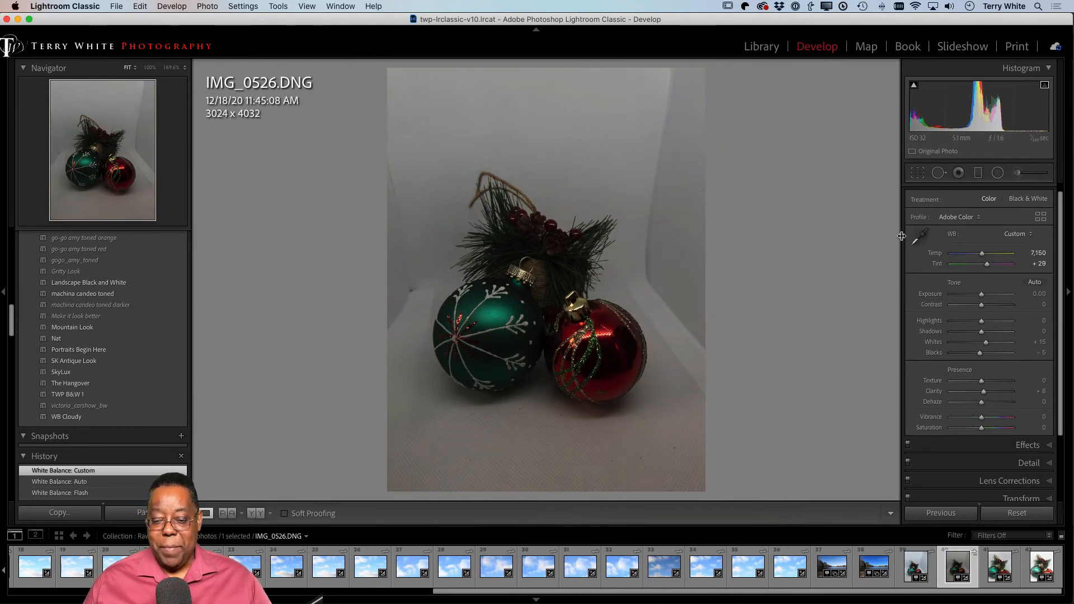
click(919, 237)
click(651, 420)
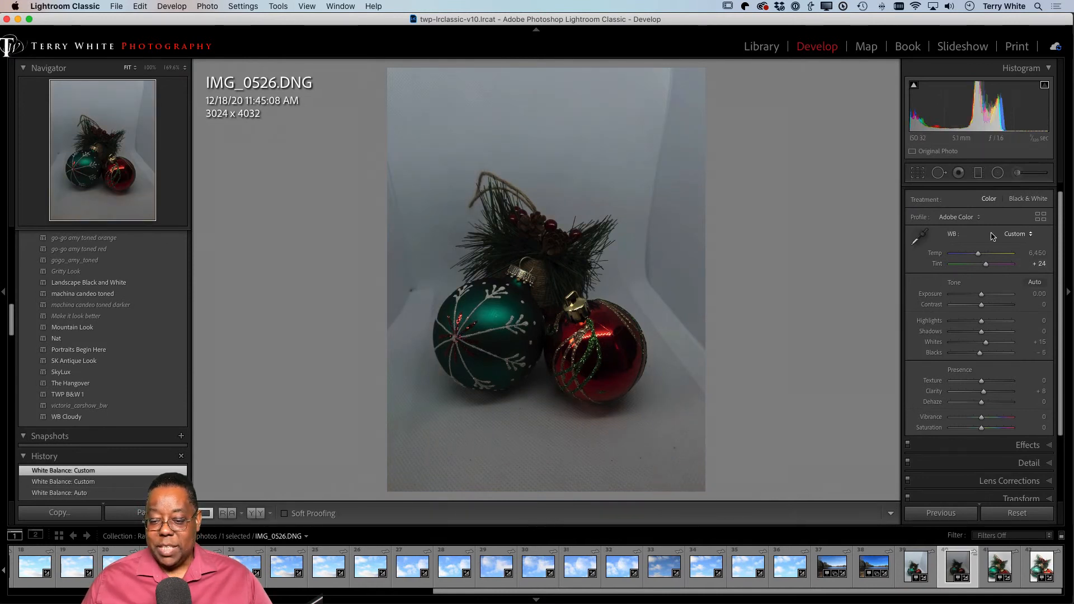
Apply the Adobe Vivid profile and automatic tone settings to the ornament DNG
click(970, 221)
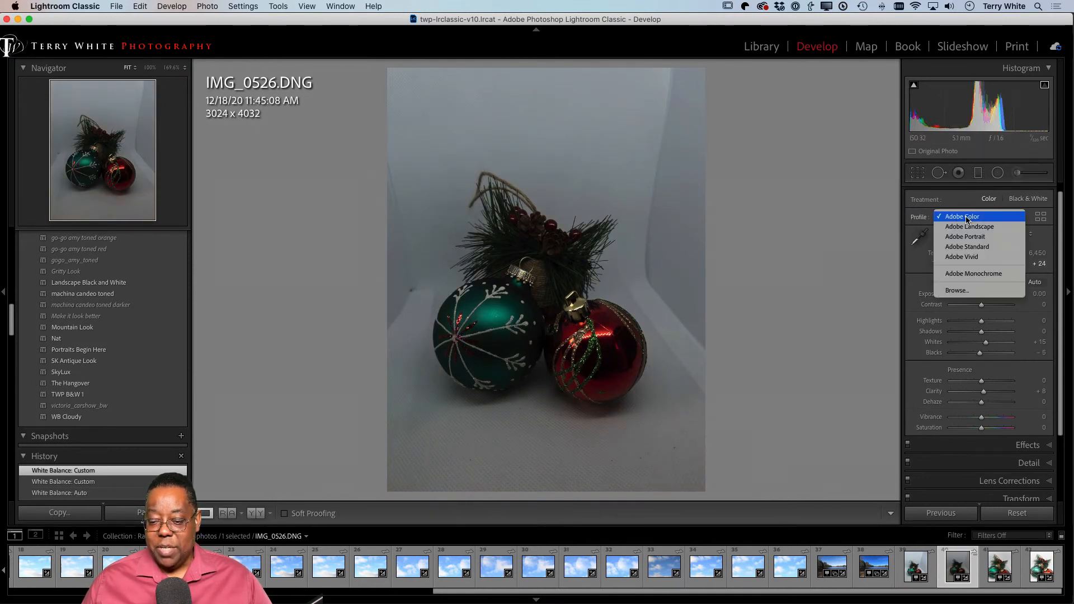
click(970, 259)
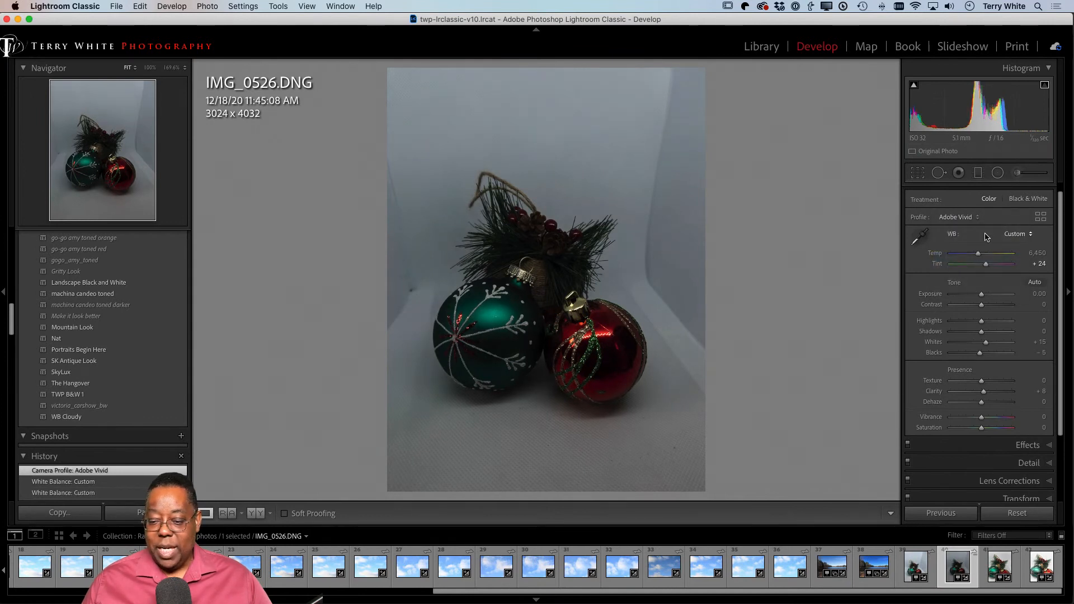
click(1034, 282)
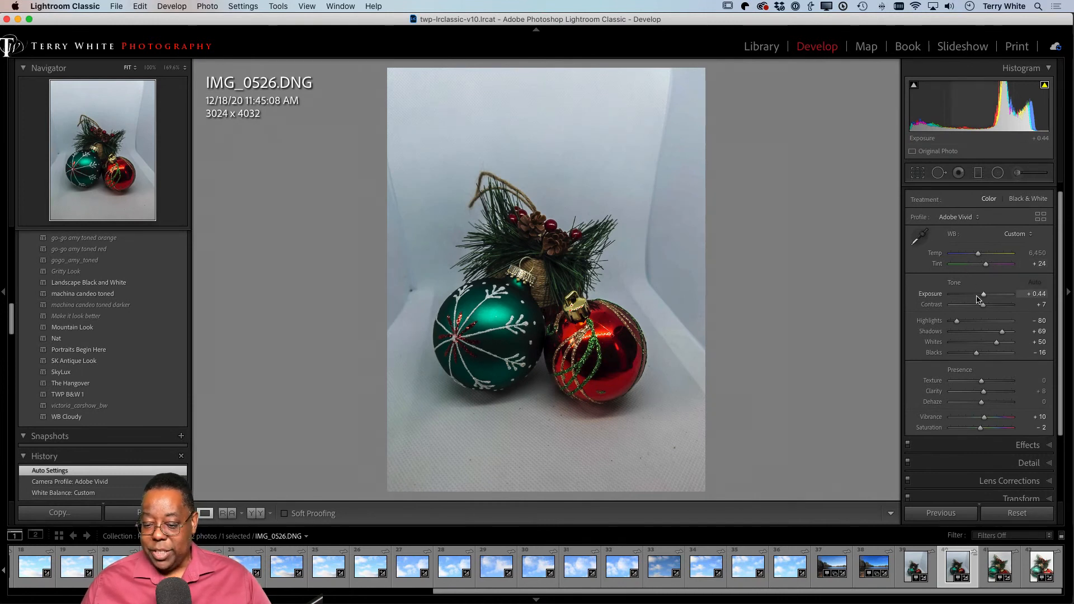
Set the ornament photo's Texture to +34, Clarity to +41 and Vibrance to +30
drag(981, 381, 995, 394)
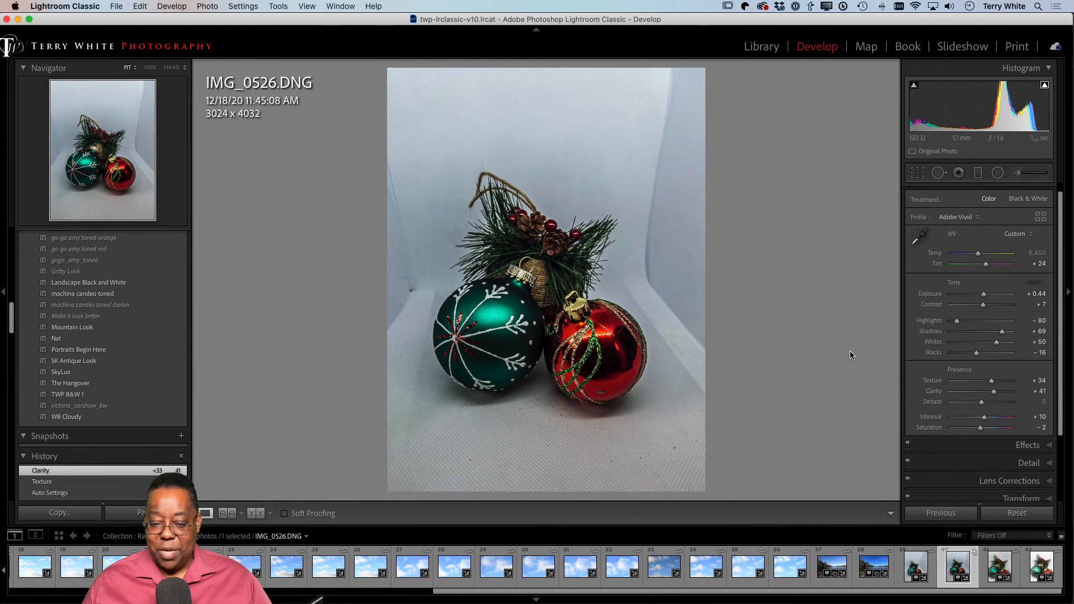
drag(985, 417, 990, 419)
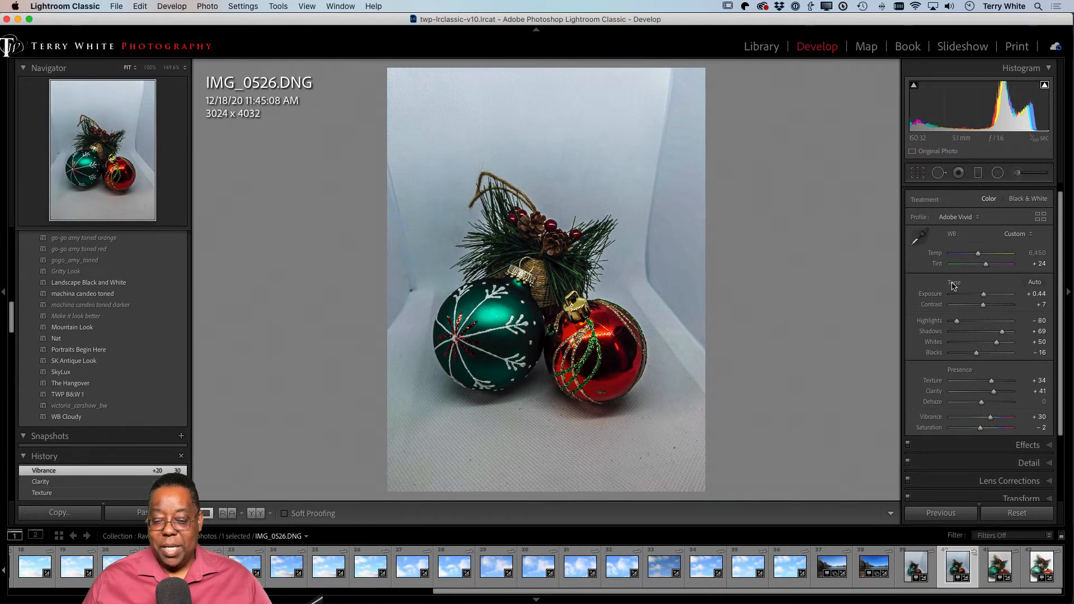
scroll(984, 414, down, 3)
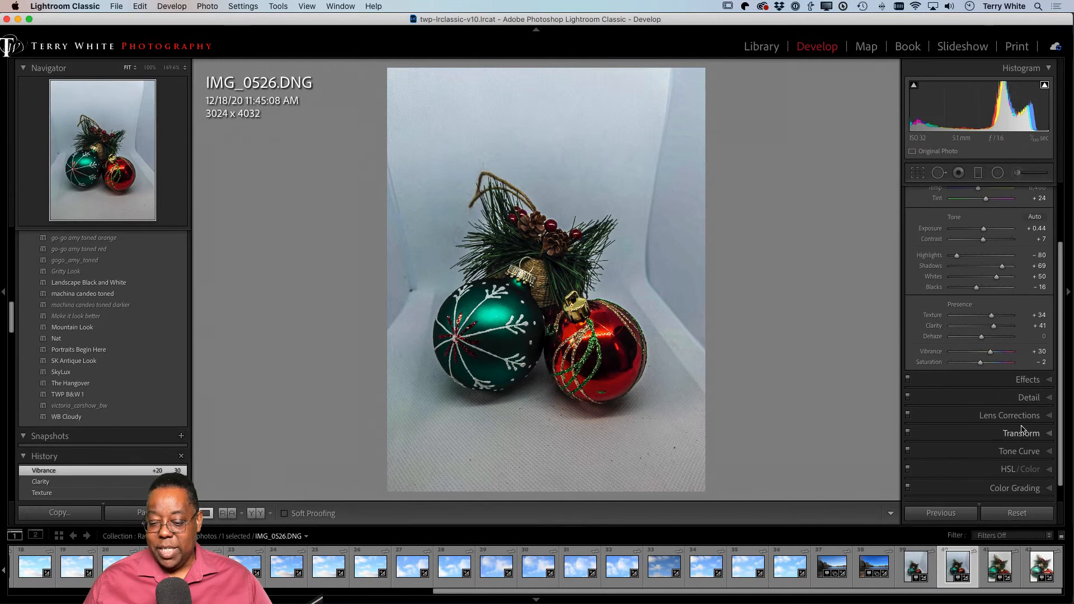
Enable lens profile corrections on the ornament DNG, toggling them off and on to compare the distortion before leaving them enabled
click(1003, 421)
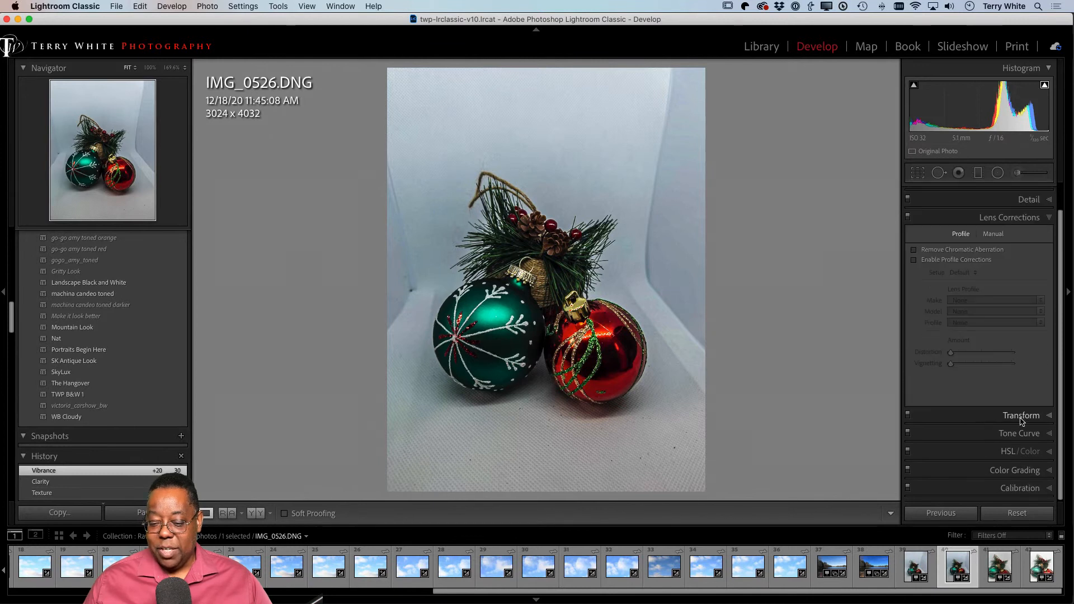
click(917, 260)
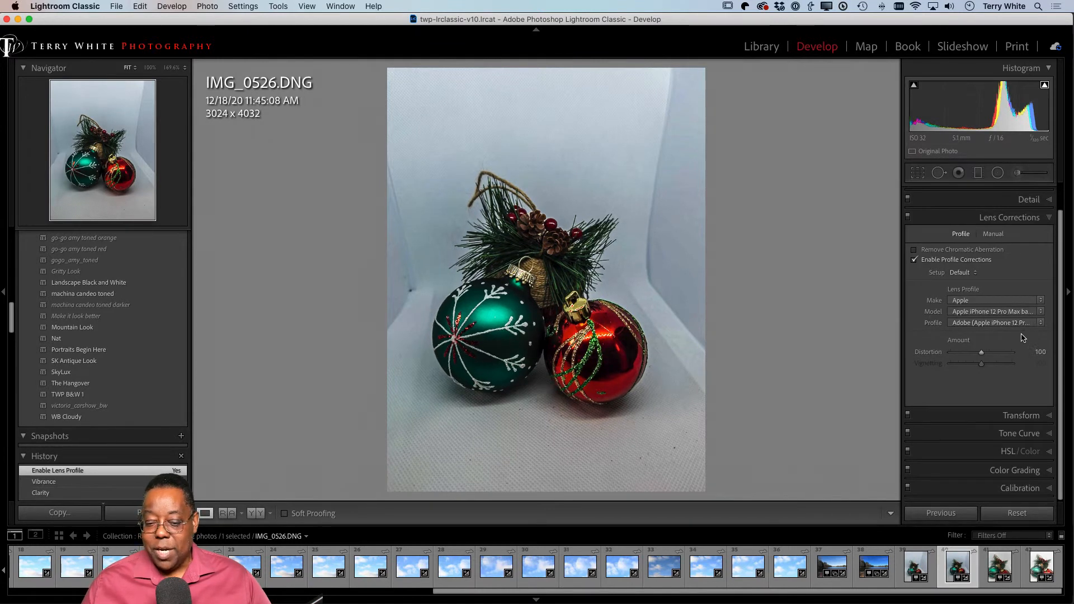
click(947, 261)
click(948, 261)
click(947, 260)
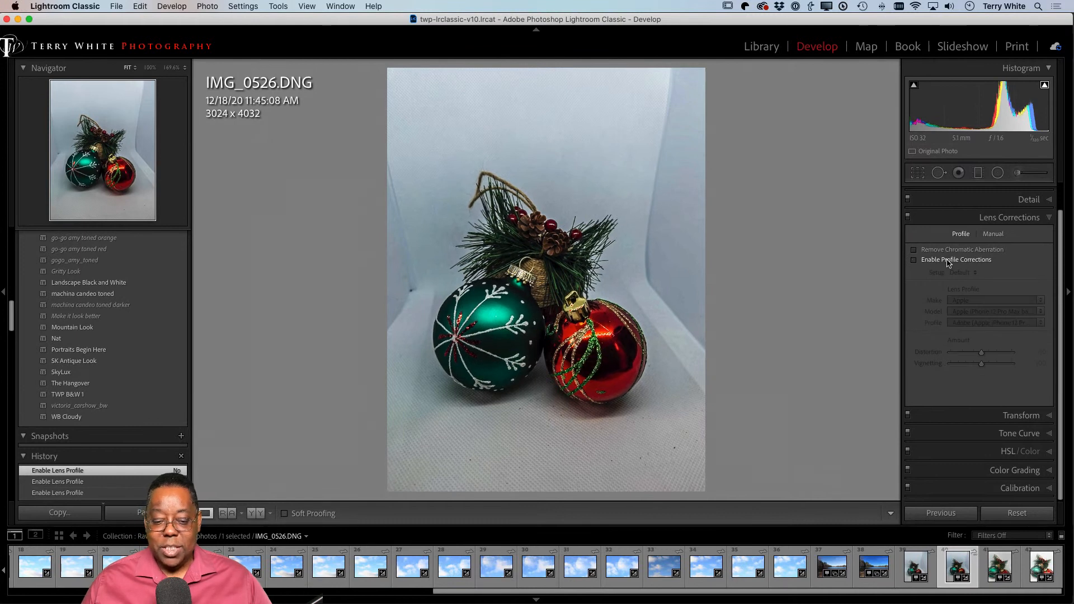
click(948, 261)
click(947, 261)
click(947, 260)
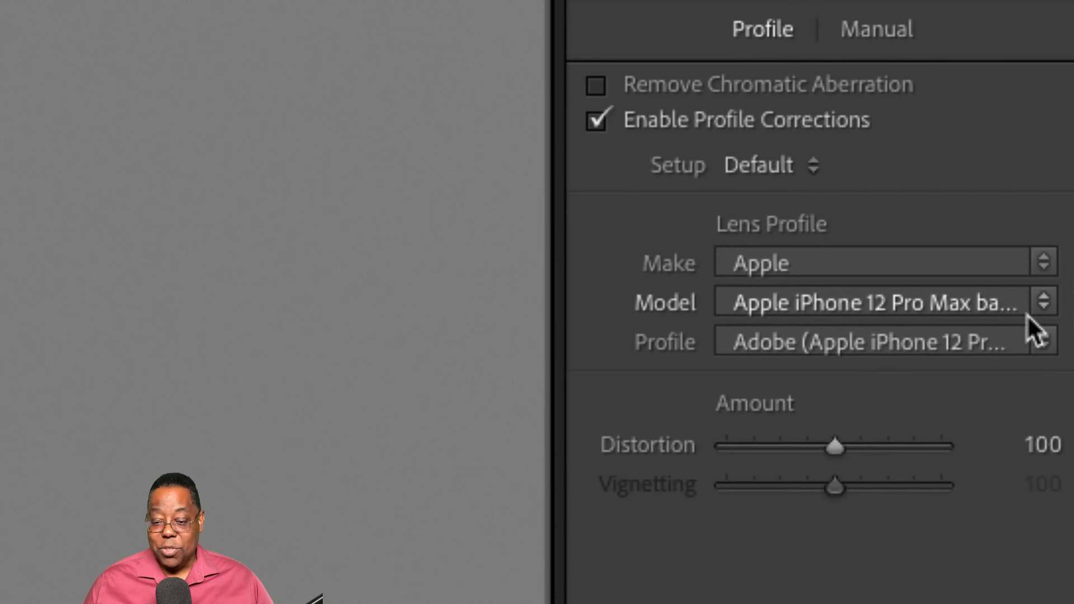
Examine the sharpening and noise reduction settings of IMG_0526.DNG and IMG_0525-2.HEIC, then show the HEIC's Basic adjustments
scroll(1025, 313, up, 1)
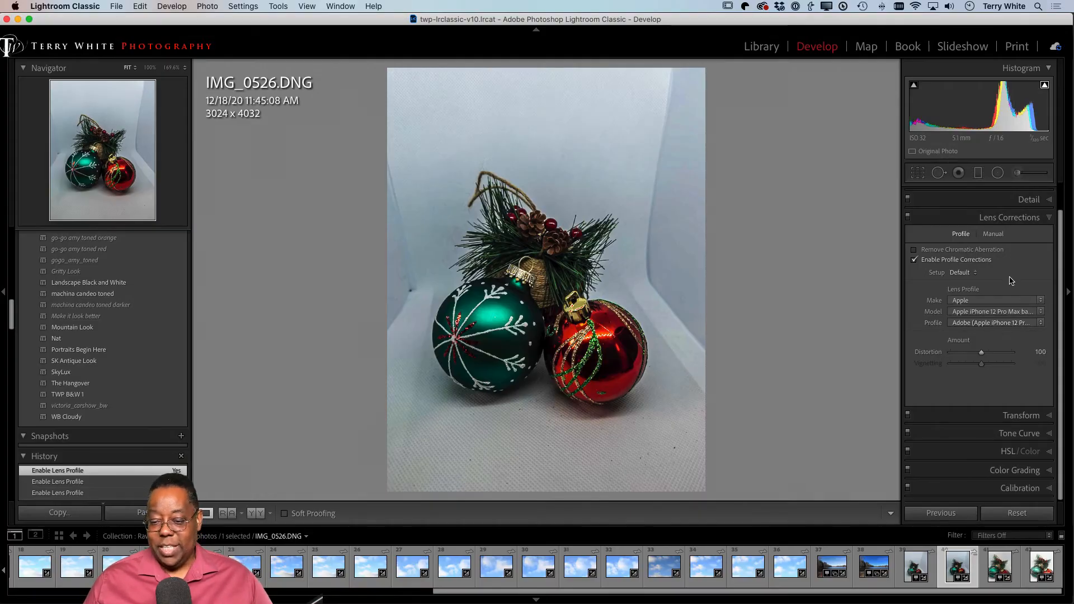
scroll(1013, 252, up, 2)
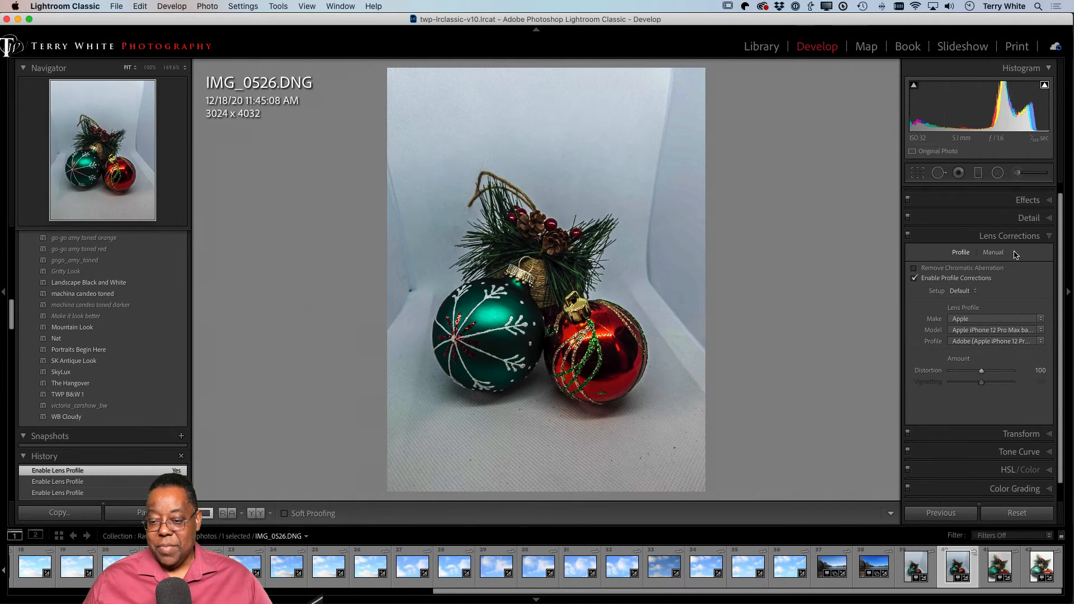
click(1033, 222)
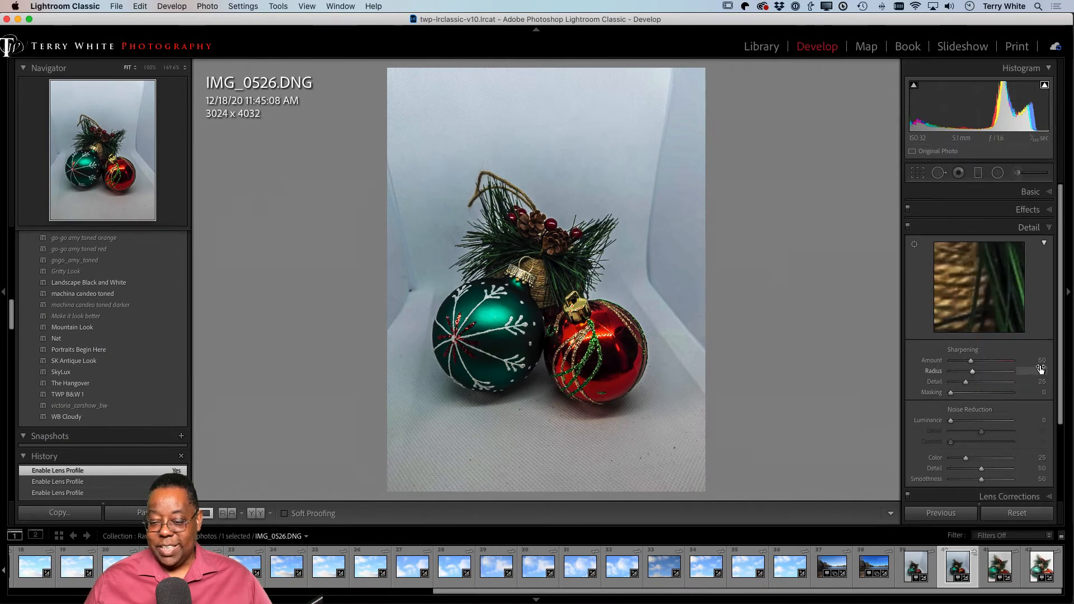
key(alt+super+8)
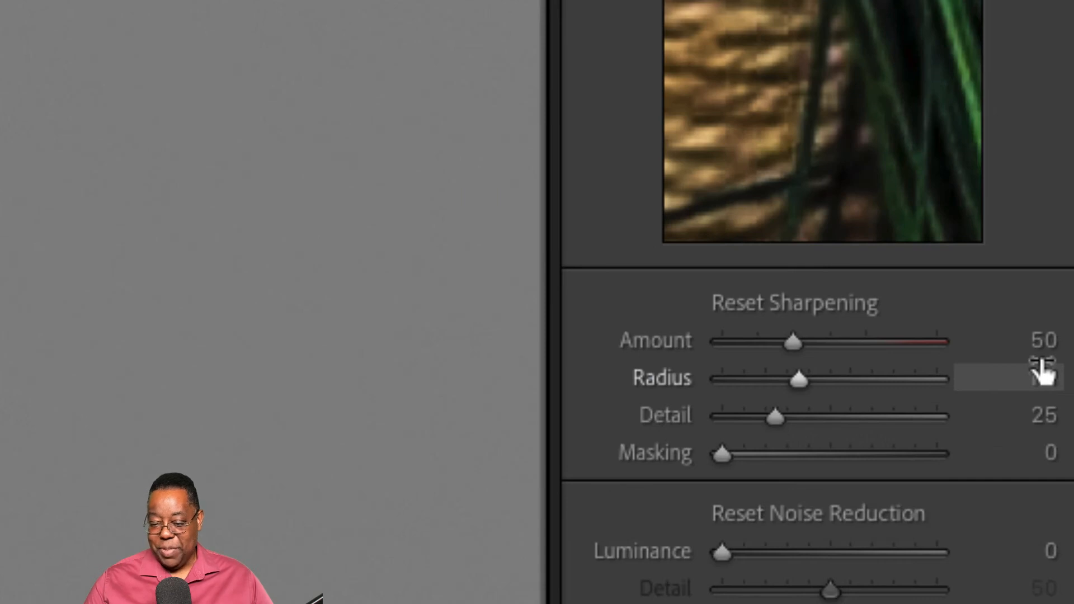
key(alt+super+8)
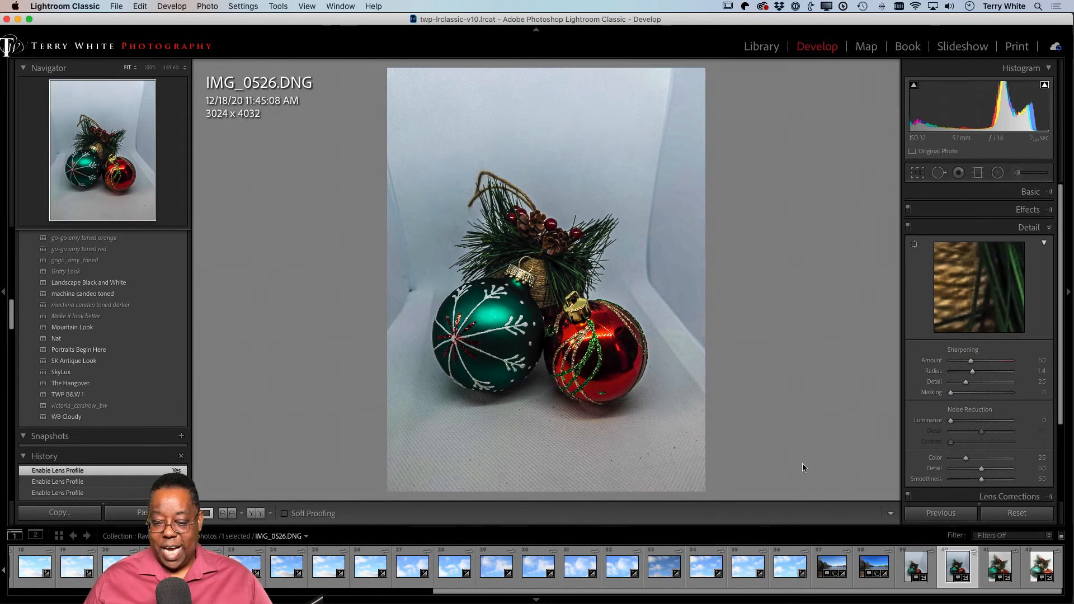
click(917, 566)
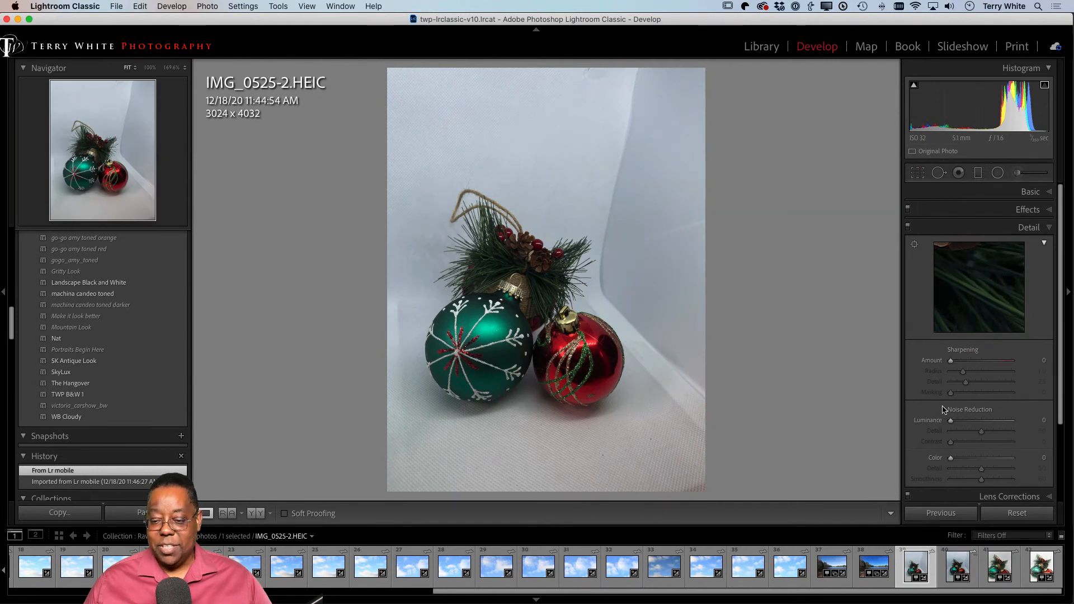
click(1032, 193)
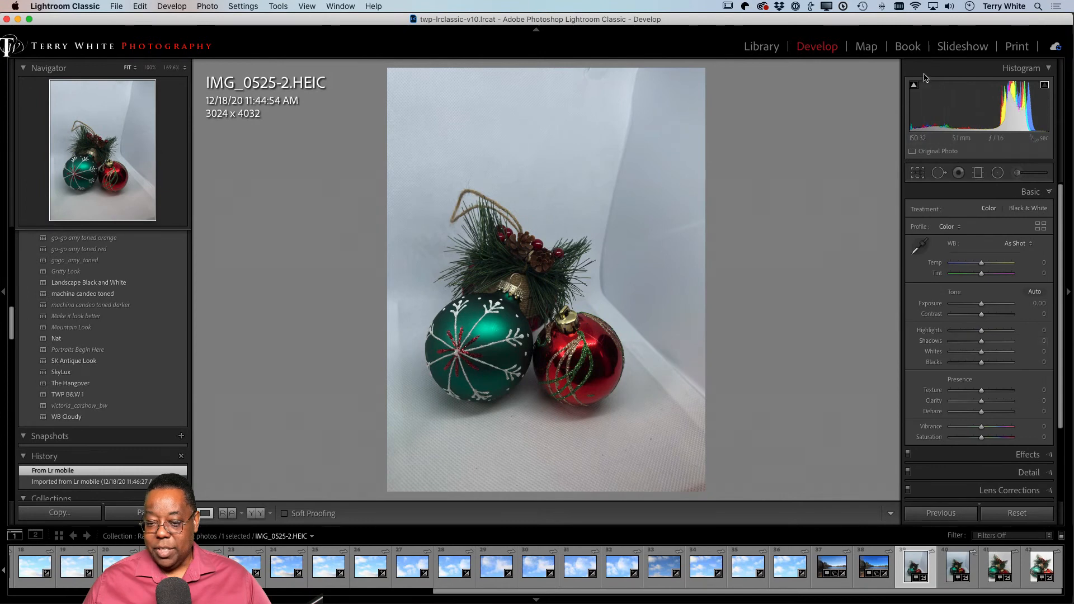
Examine the file size, file type and EXIF metadata of IMG_0525-2.HEIC in the Library
click(758, 46)
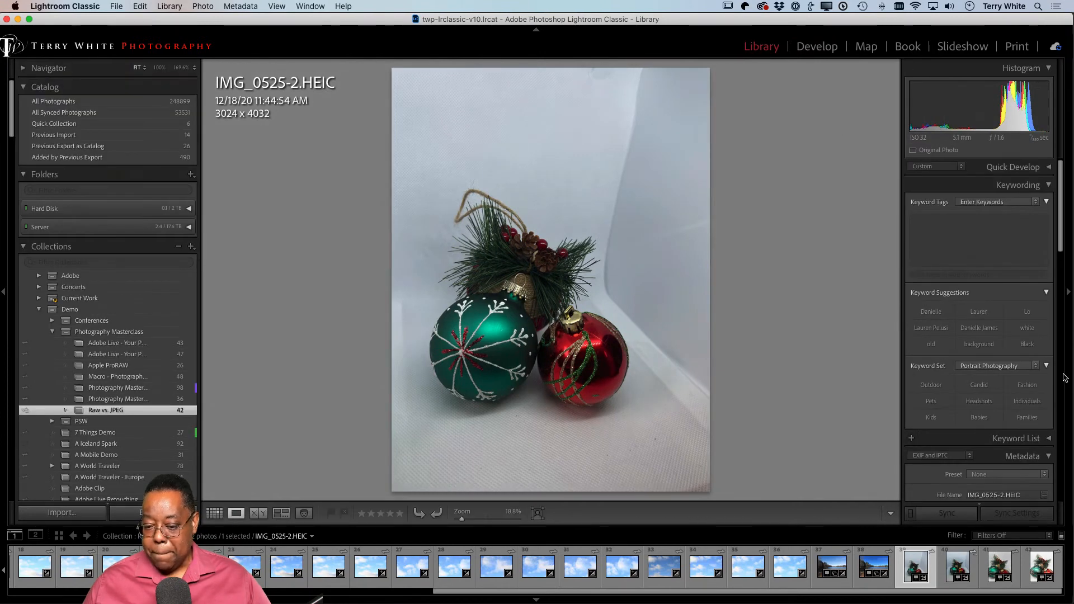
scroll(1038, 368, down, 2)
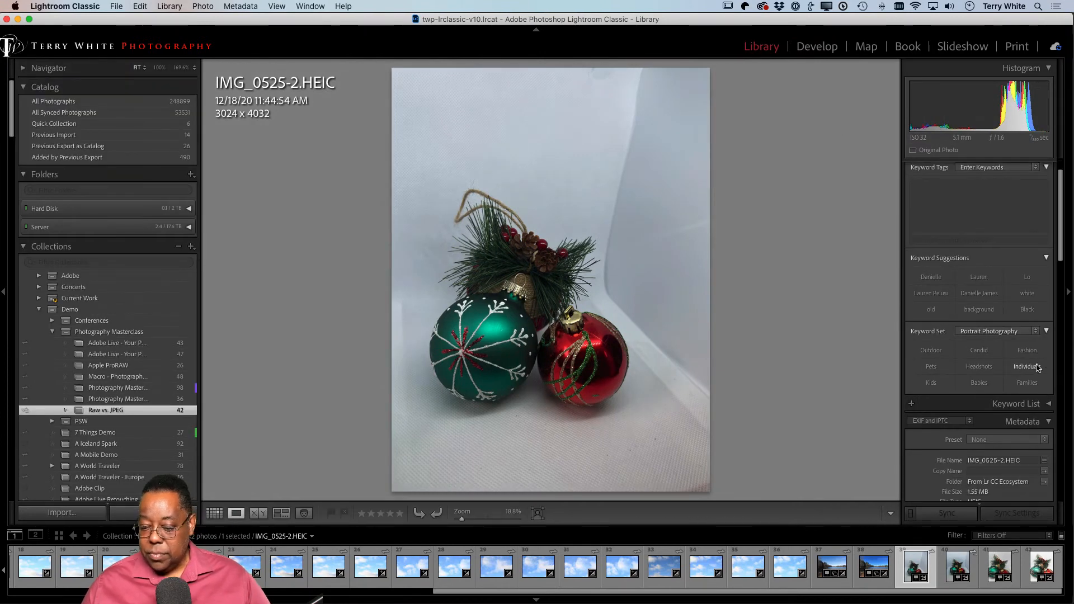
scroll(1037, 368, down, 10)
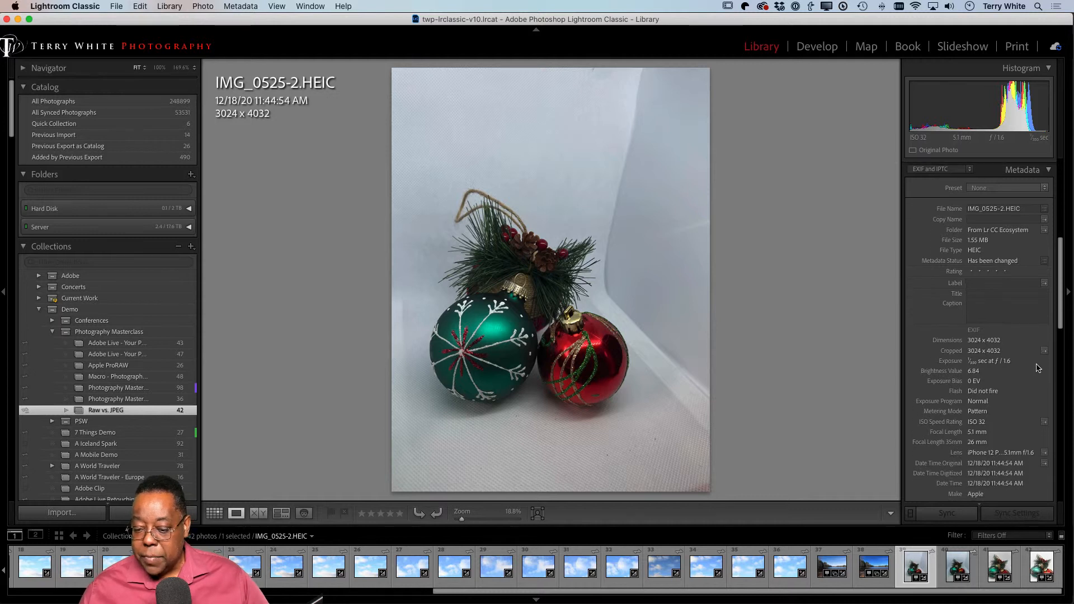
scroll(1038, 367, down, 2)
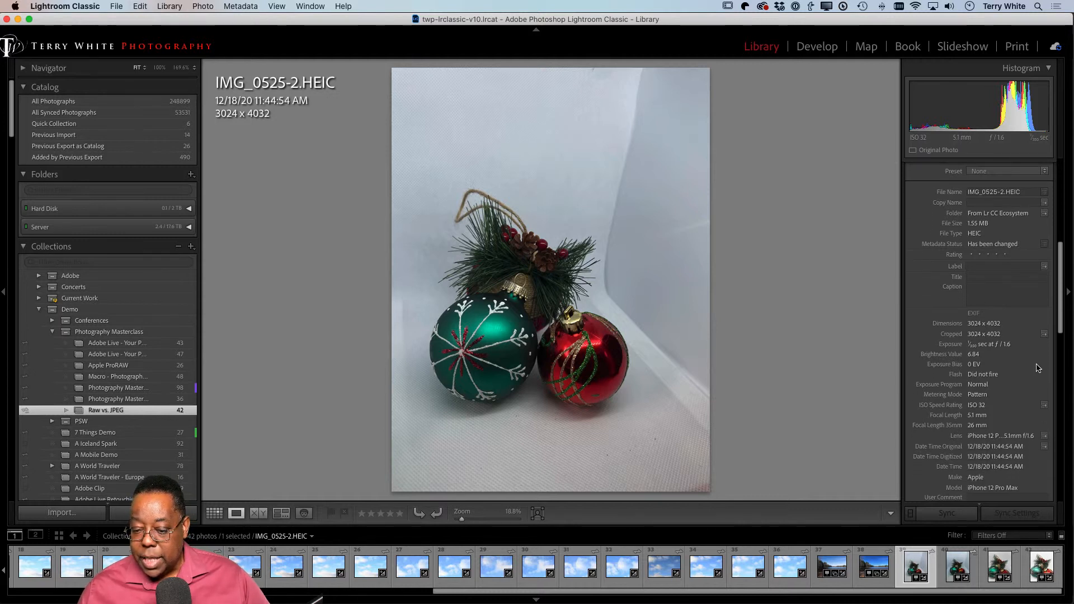
scroll(1038, 367, up, 2)
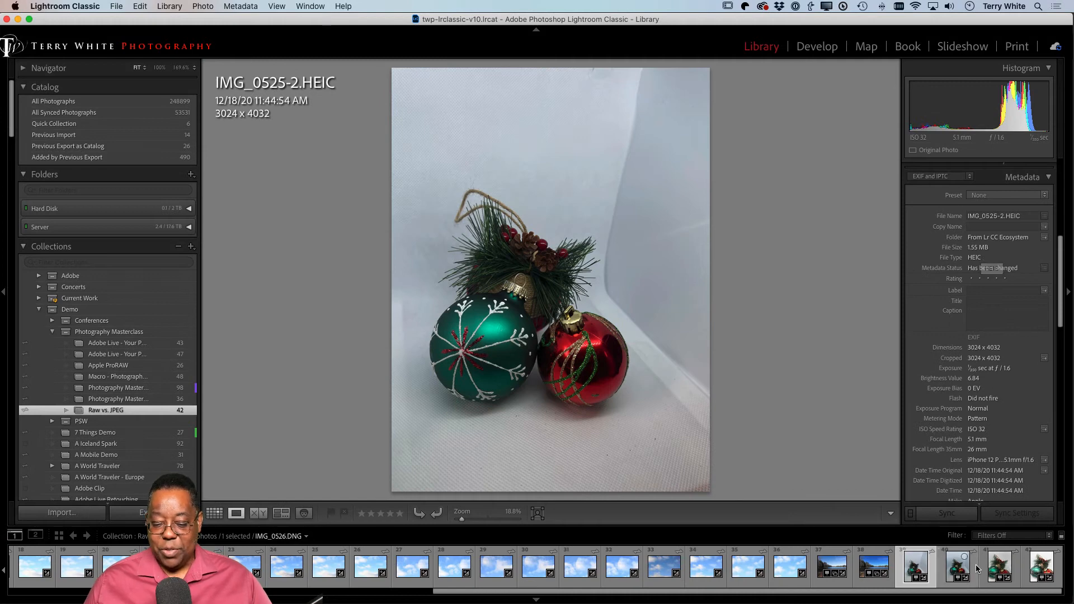
Switch between IMG_0526.DNG and IMG_0525-2.HEIC in the Library to compare their images and file metadata
click(961, 579)
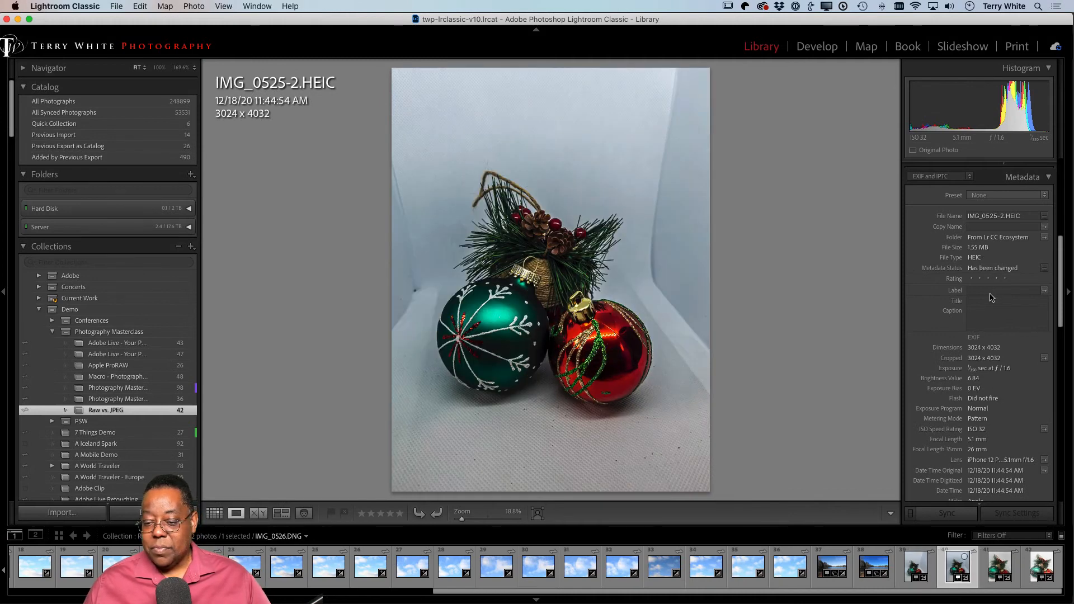
key(super+alt+3)
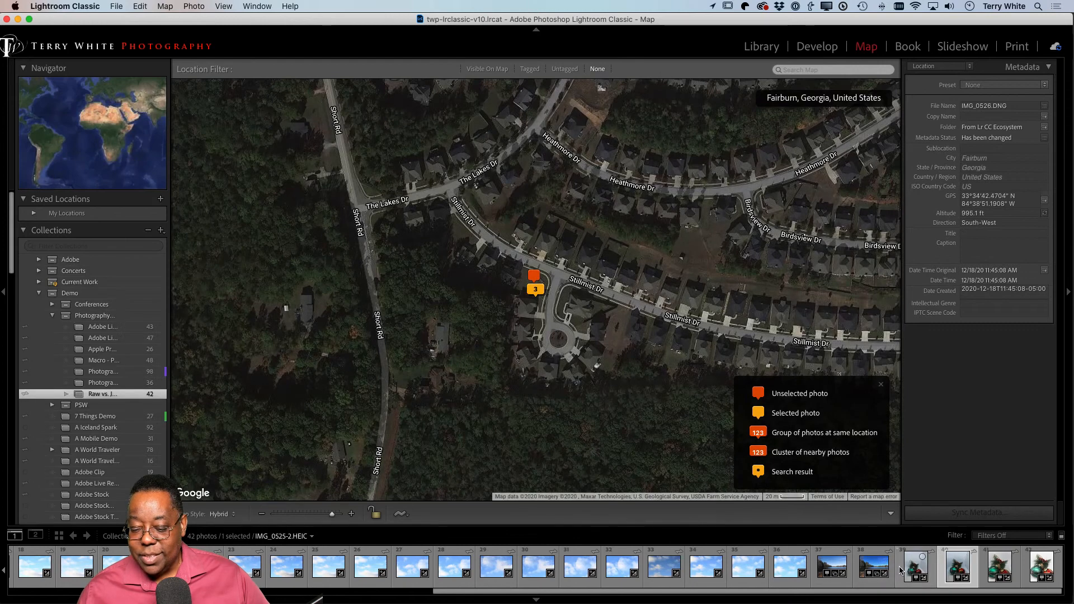
double_click(914, 570)
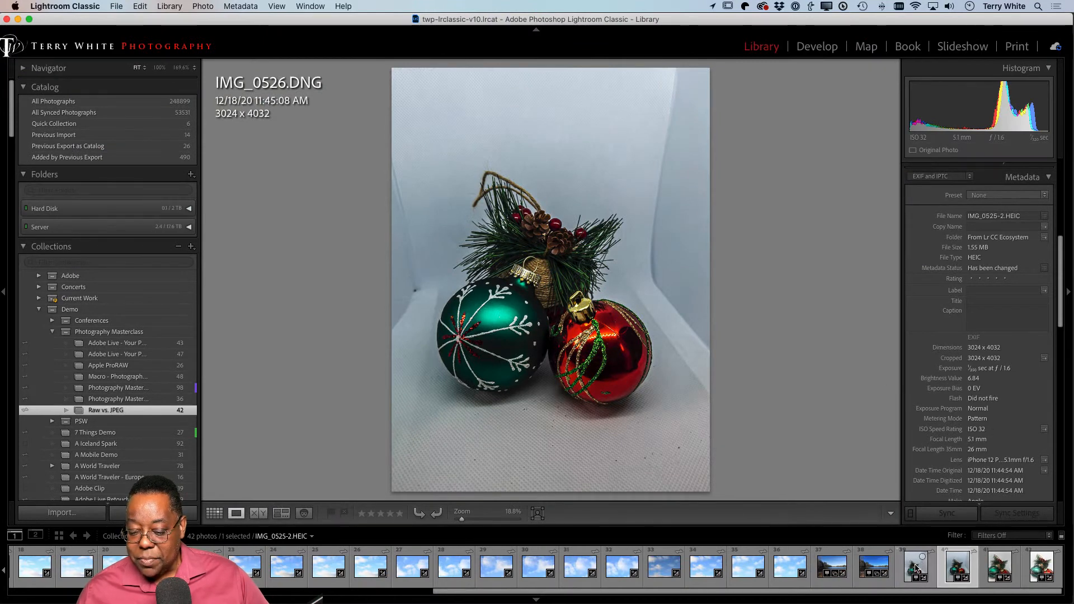
click(916, 569)
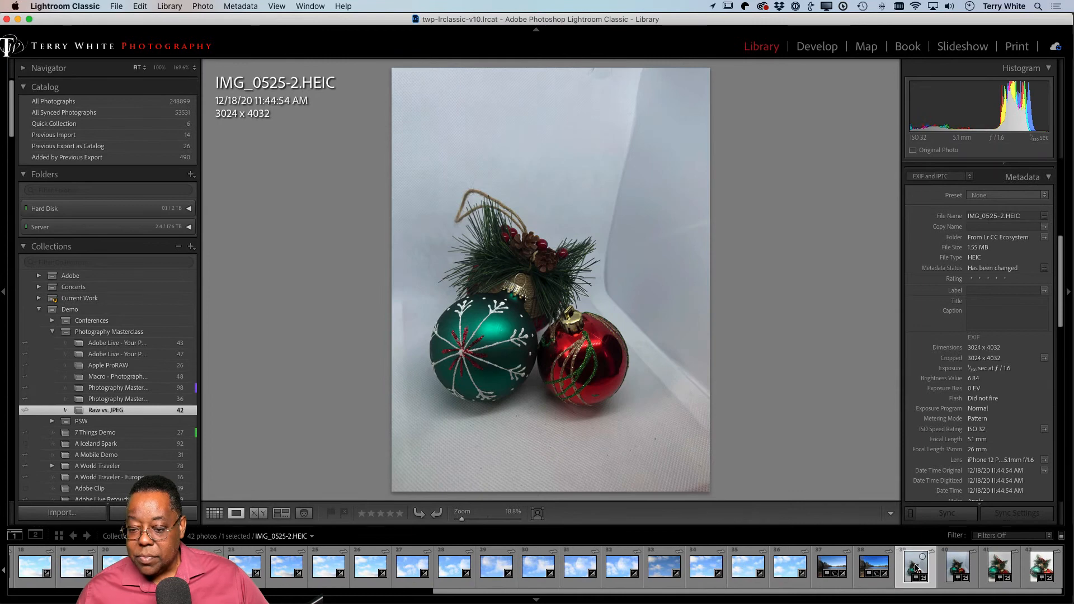
click(953, 566)
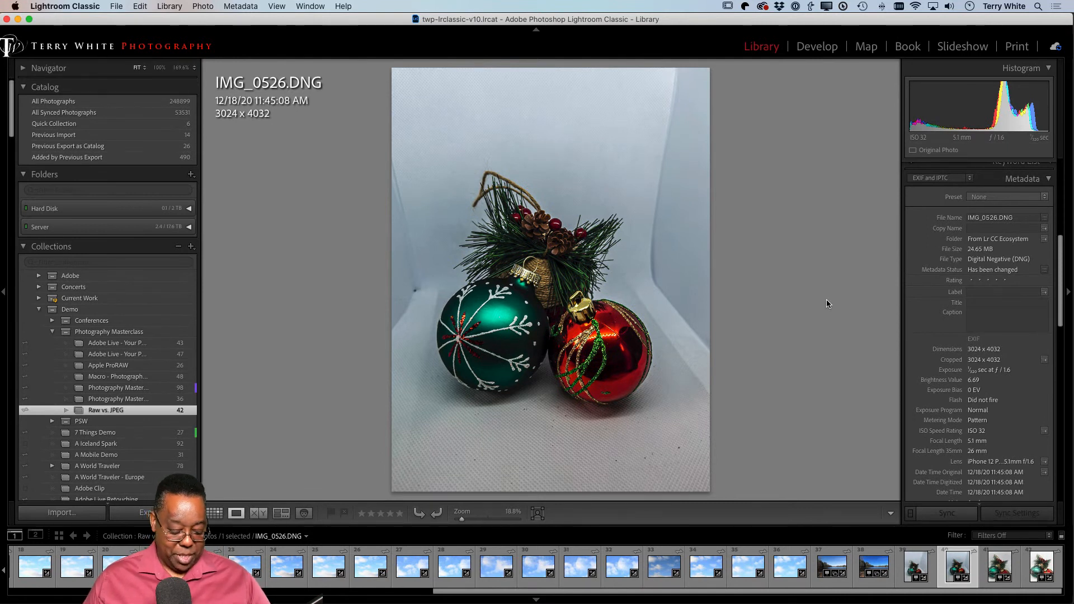
Compare the DNG and HEIC ornament photos side by side, then crop both together around the ornaments to about 2350 x 2770 with unlocked aspect ratio
key(d)
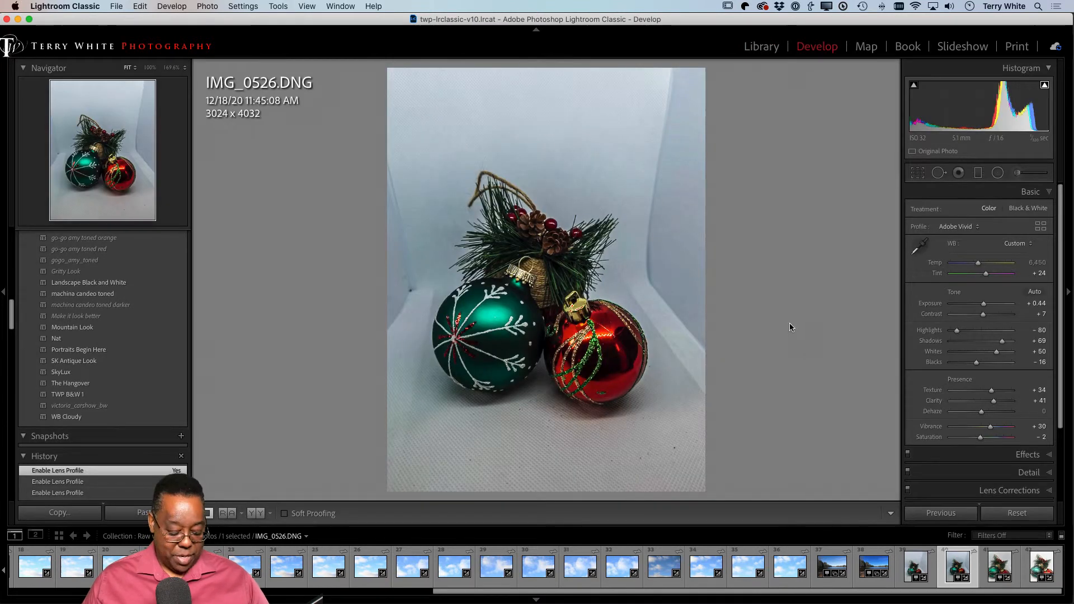
key(c)
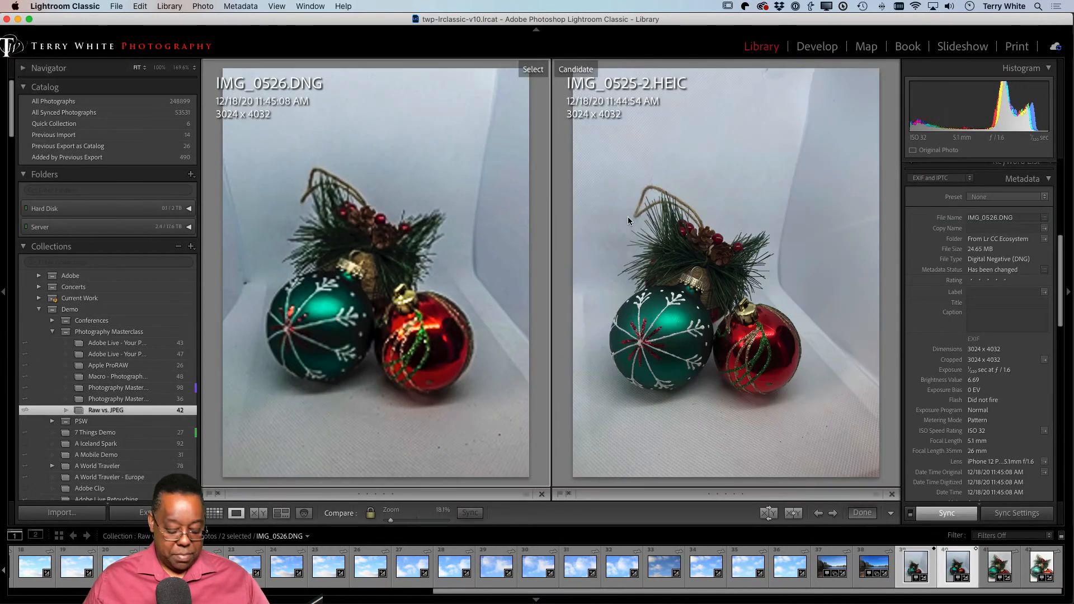
key(r)
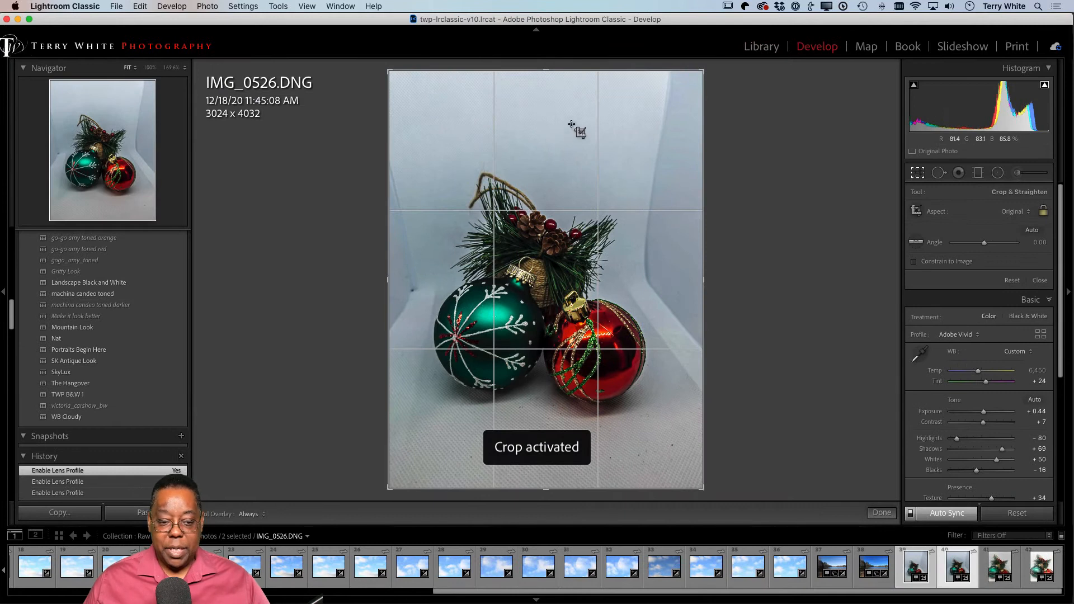
drag(543, 72, 543, 104)
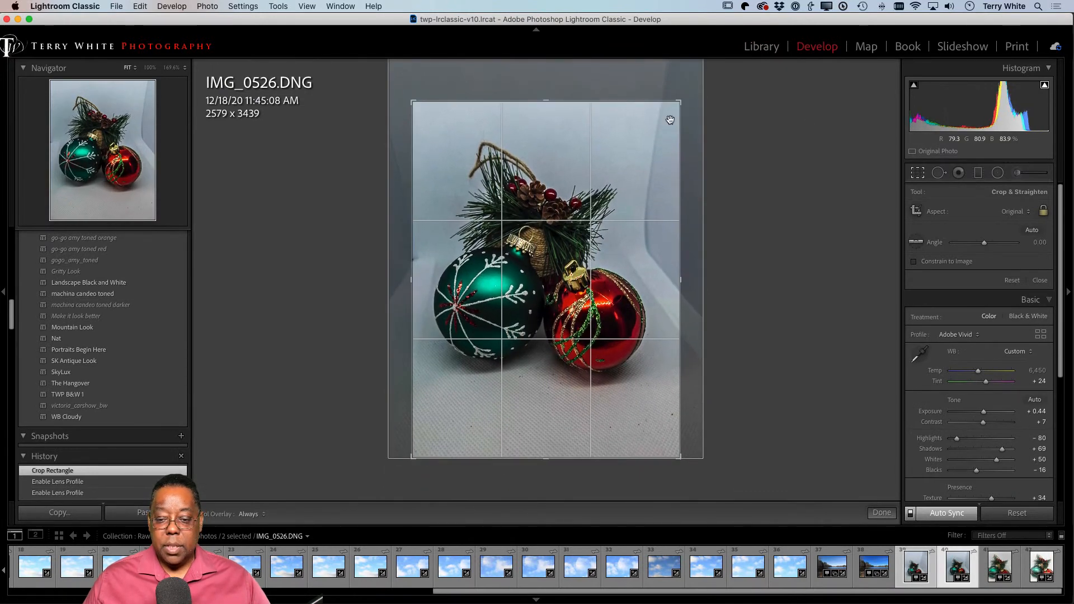
key(a)
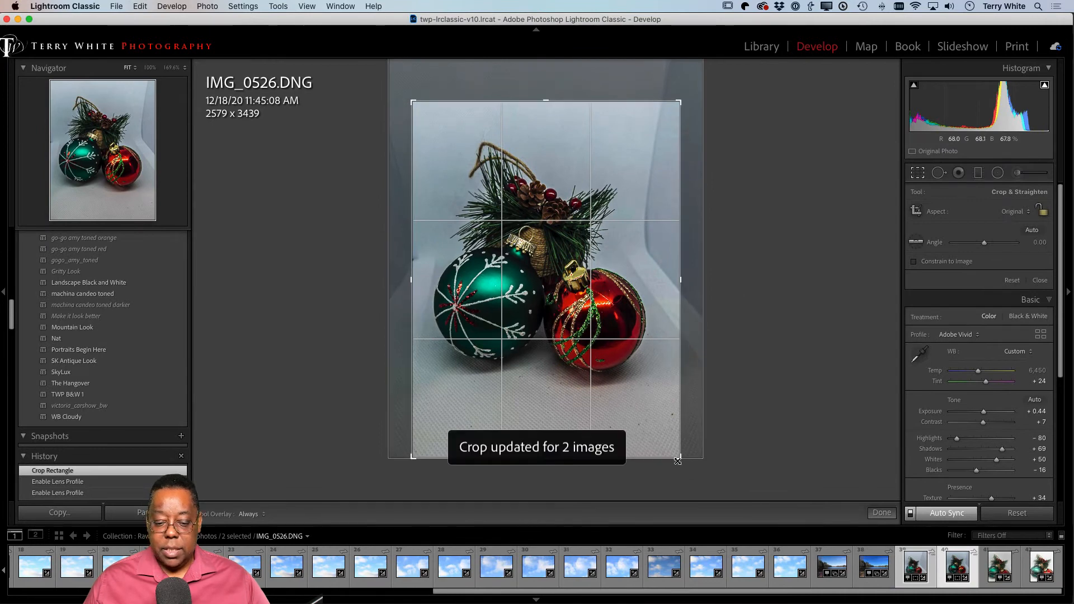
drag(678, 461, 667, 423)
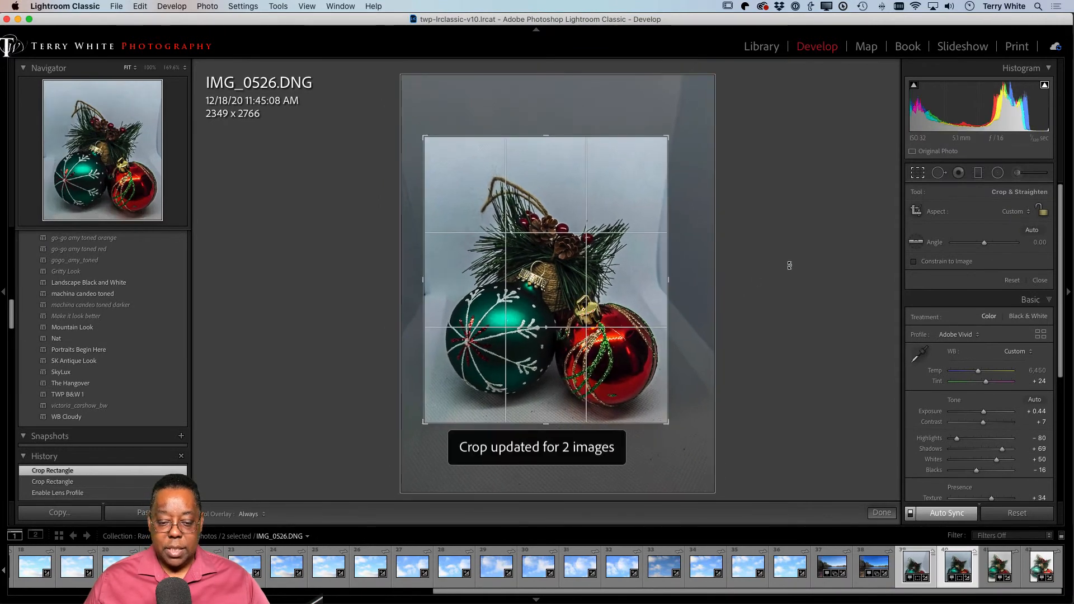
Select only the cropped ornament DNG for editing and set its Exposure to +1.00
key(g)
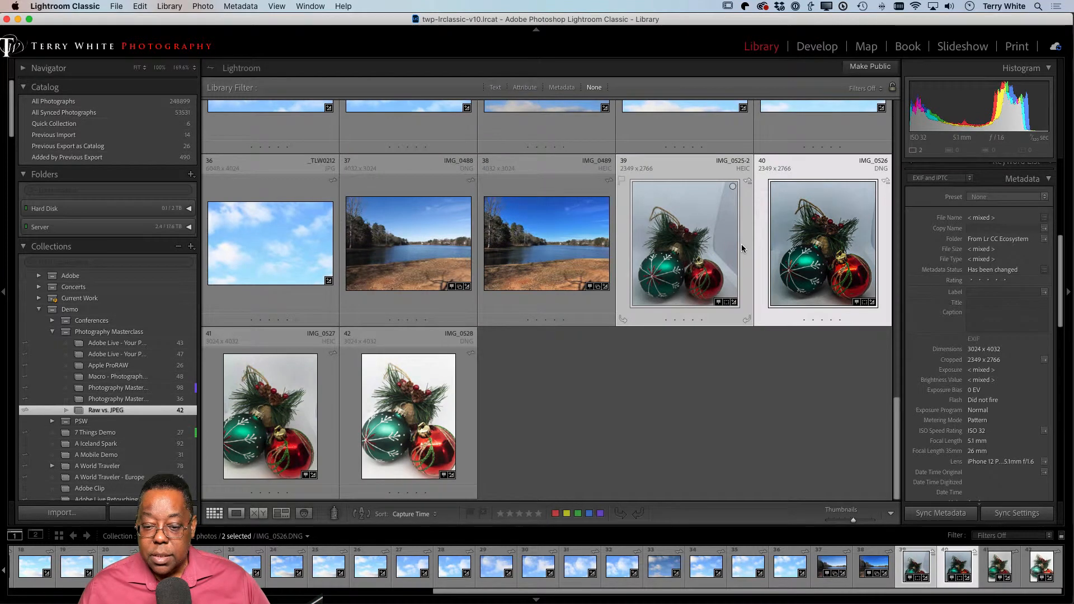
double_click(795, 244)
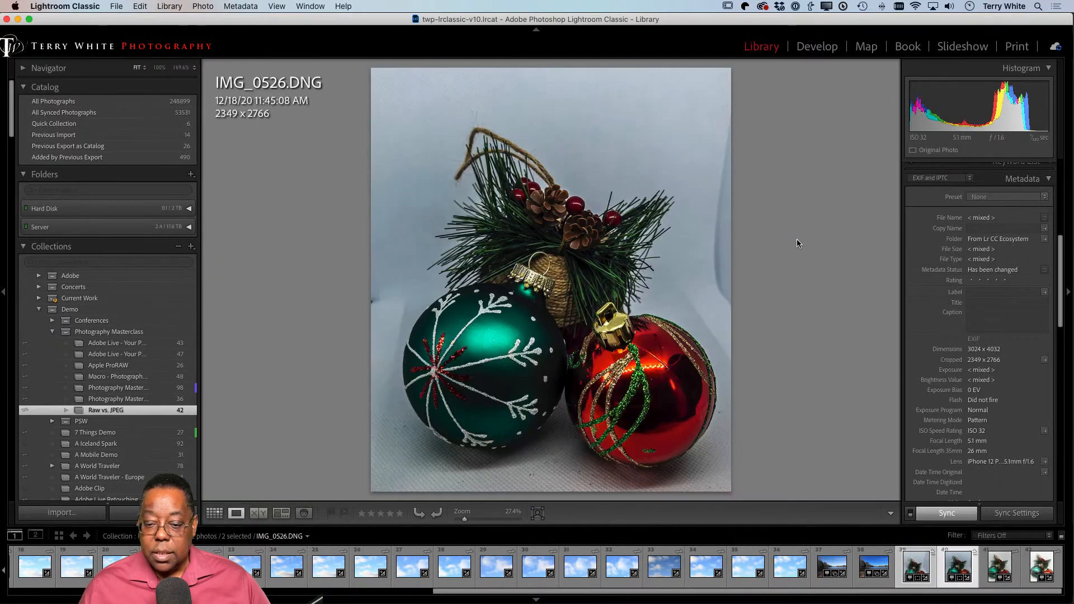
double_click(726, 312)
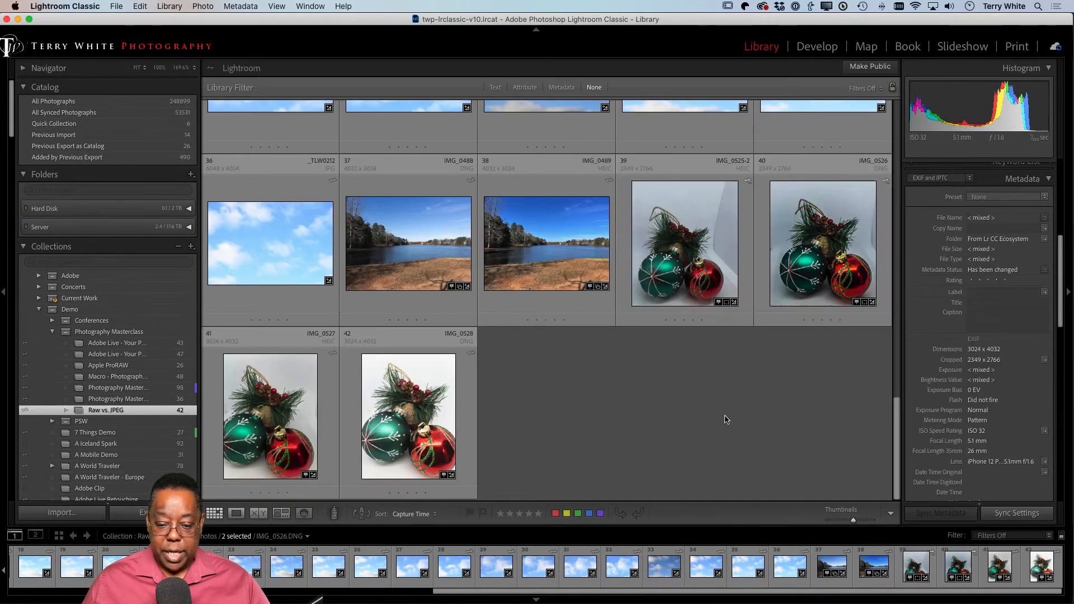
double_click(787, 273)
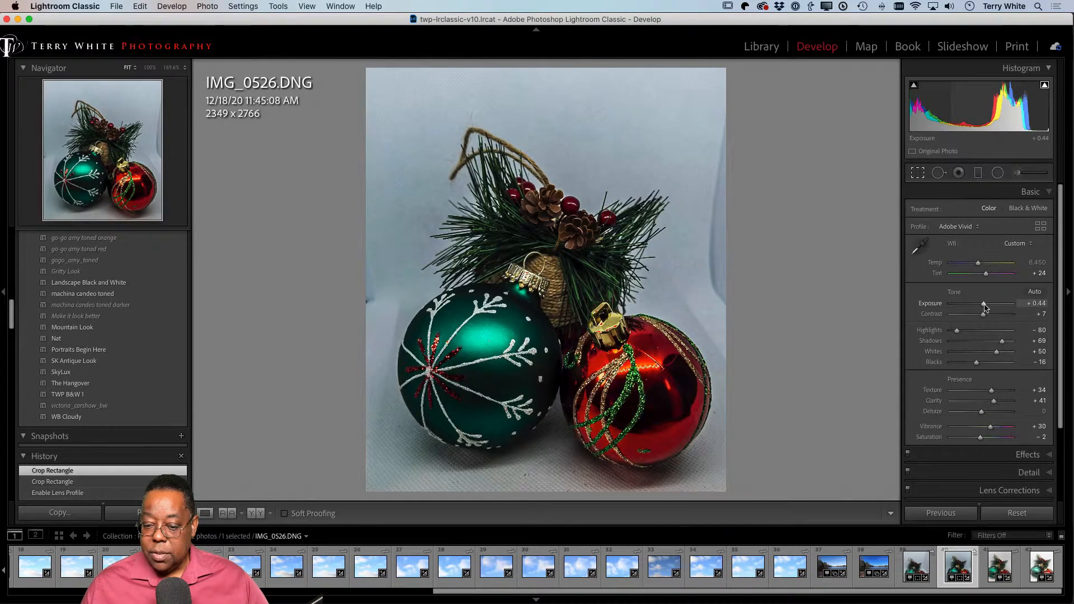
drag(985, 304, 988, 307)
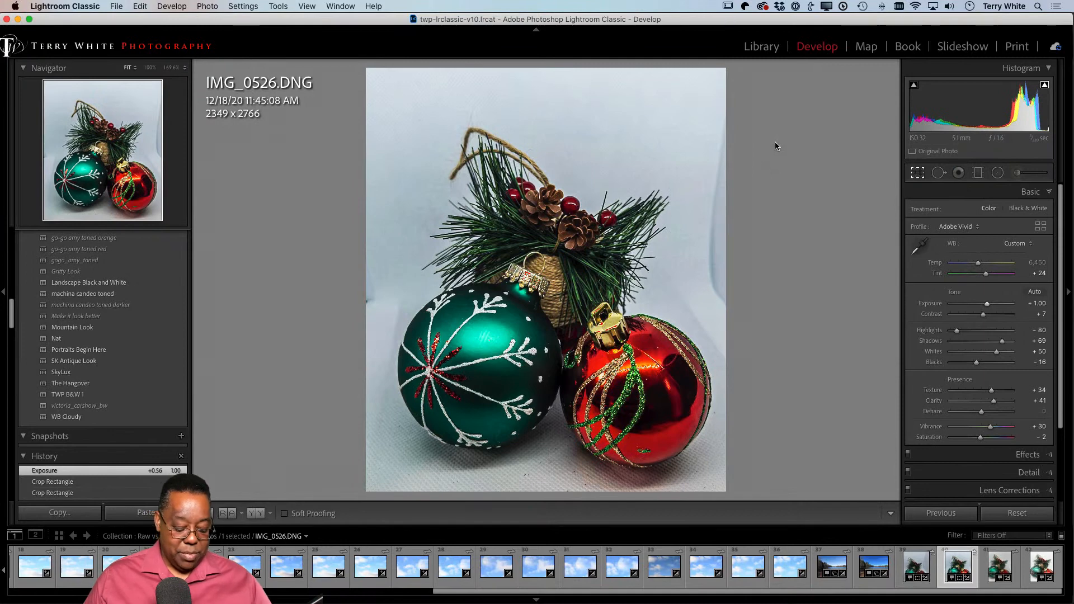
Review the brightened ornament DNG enlarged in the Library, then return to the thumbnail grid and select it there
key(e)
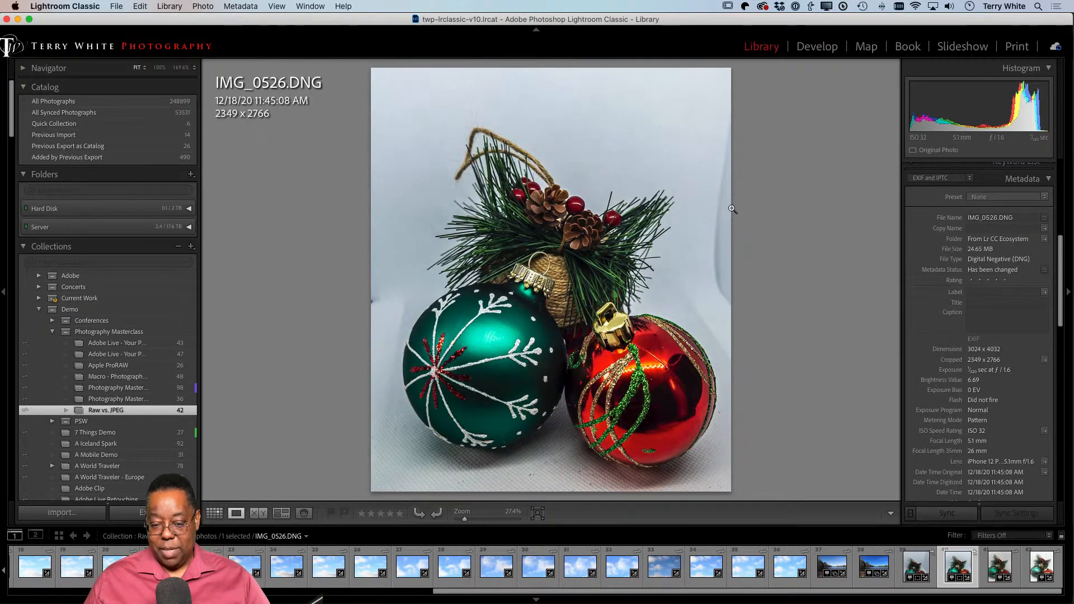
key(g)
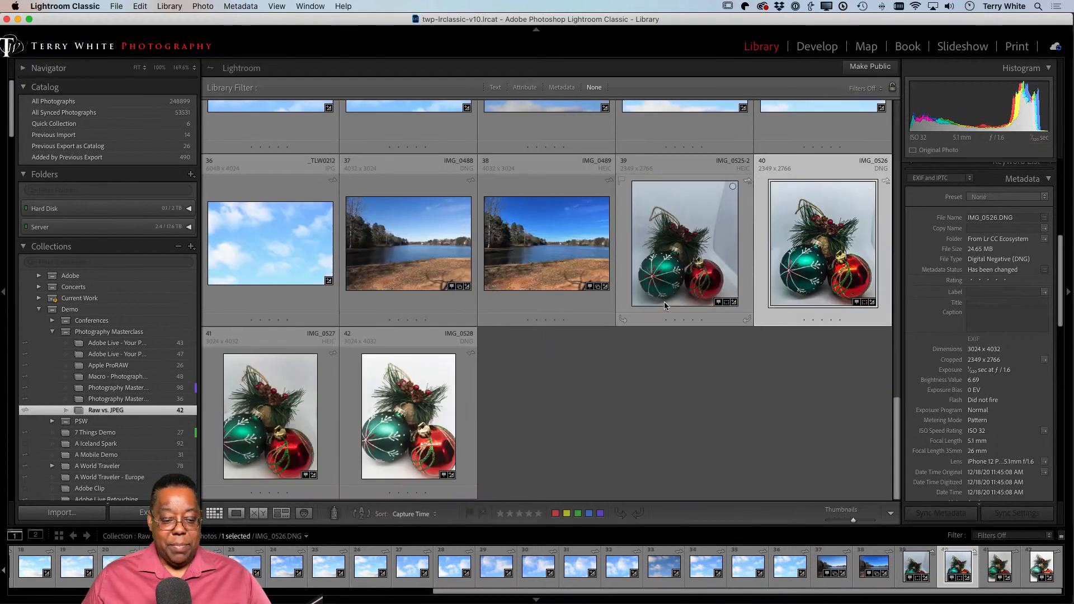
click(665, 409)
click(799, 270)
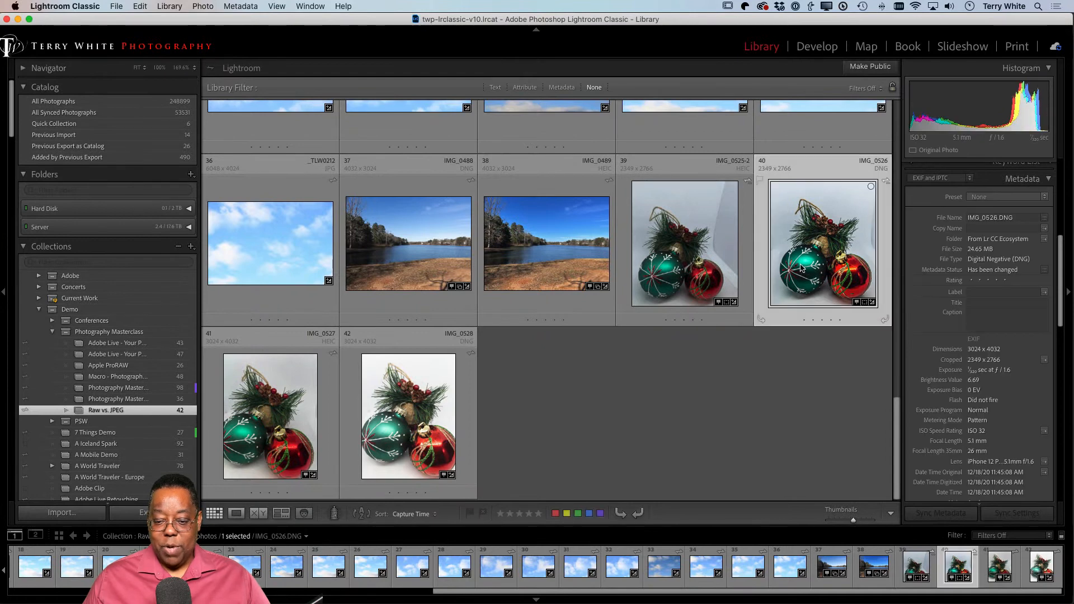
Open the selected cropped ornament photo IMG_0526.DNG from Lightroom in Adobe Photoshop 2021 for editing
right_click(800, 268)
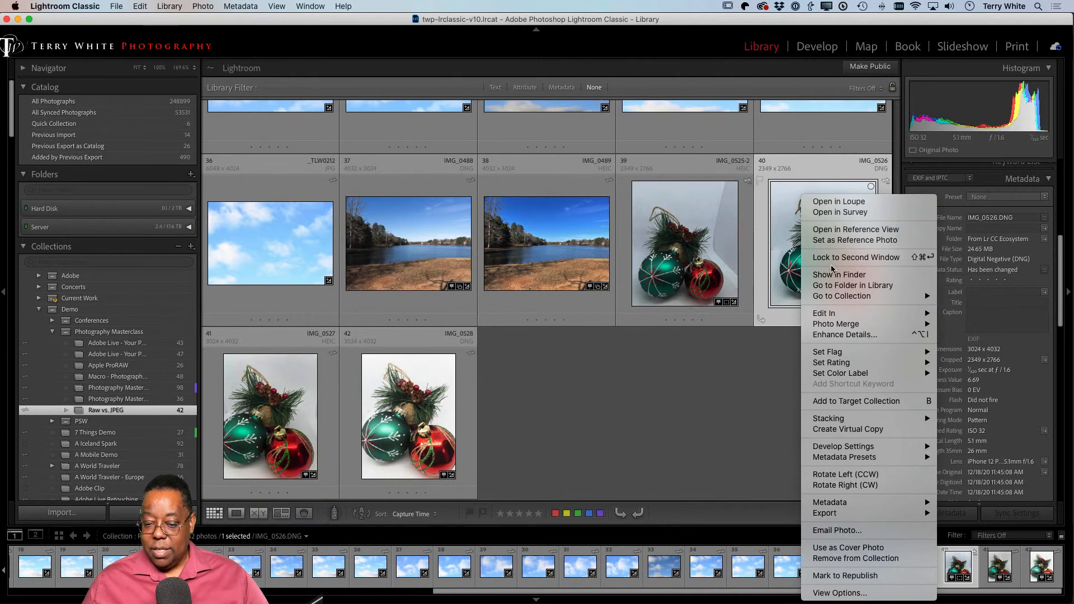
mouse_move(832, 313)
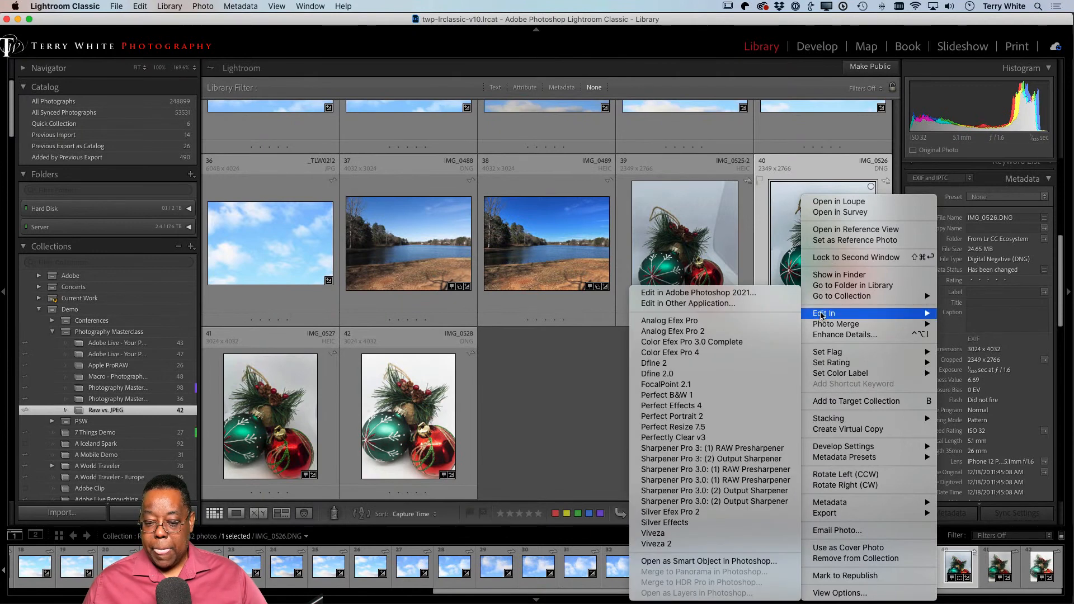
click(700, 292)
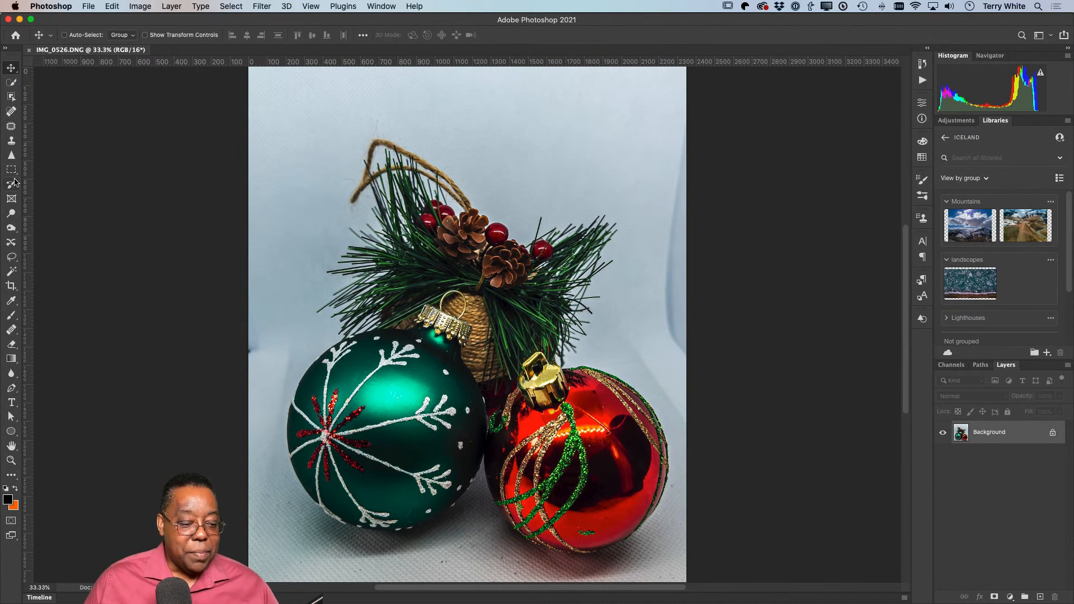
Lasso the curved backdrop edge at the photo's right border, replace it with a Content-Aware fill at 100% opacity, and deselect
click(12, 257)
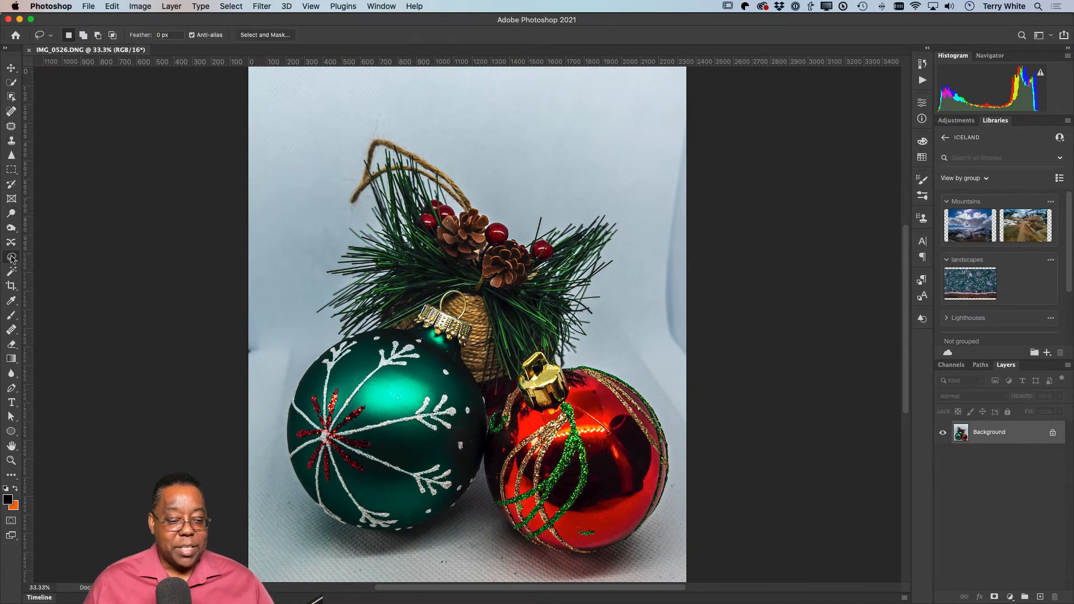
mouse_move(683, 132)
mouse_down()
mouse_move(658, 252)
mouse_move(659, 305)
mouse_move(678, 358)
mouse_move(703, 319)
mouse_move(708, 193)
mouse_move(692, 141)
mouse_up()
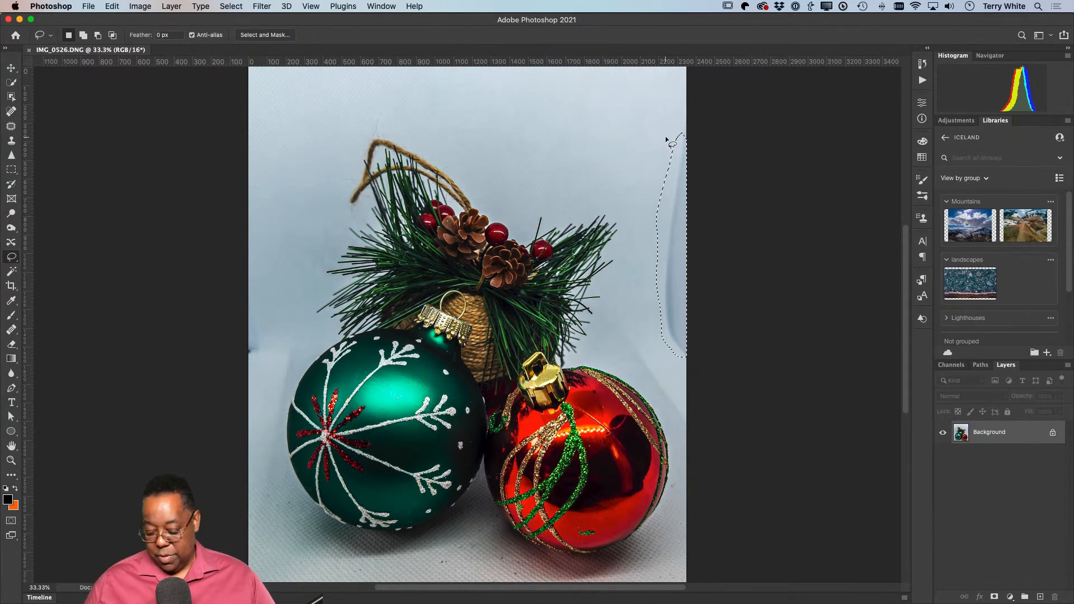
key(shift+BackSpace)
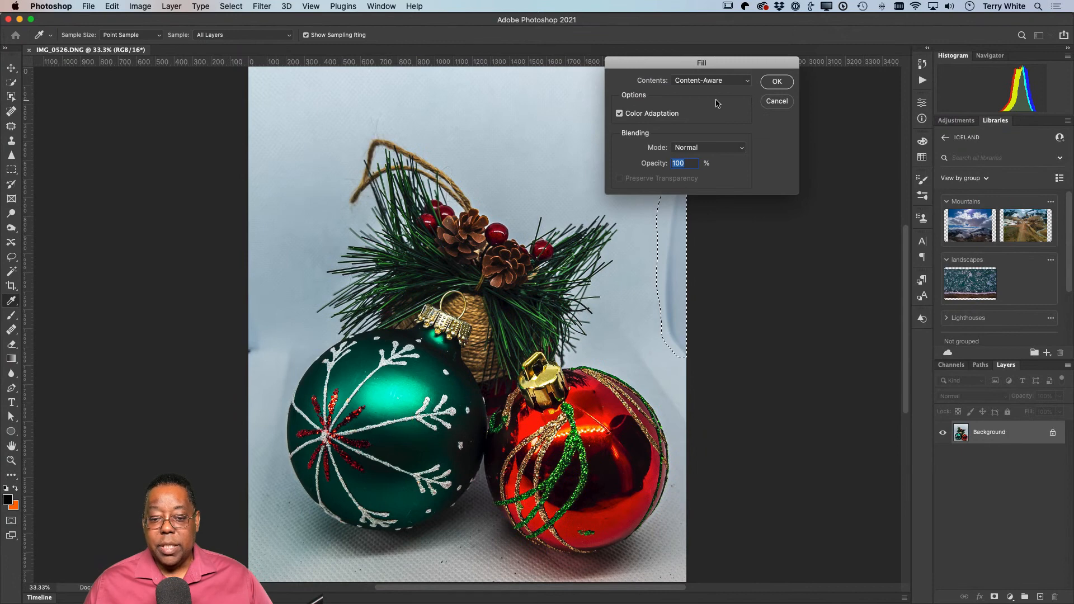
click(776, 82)
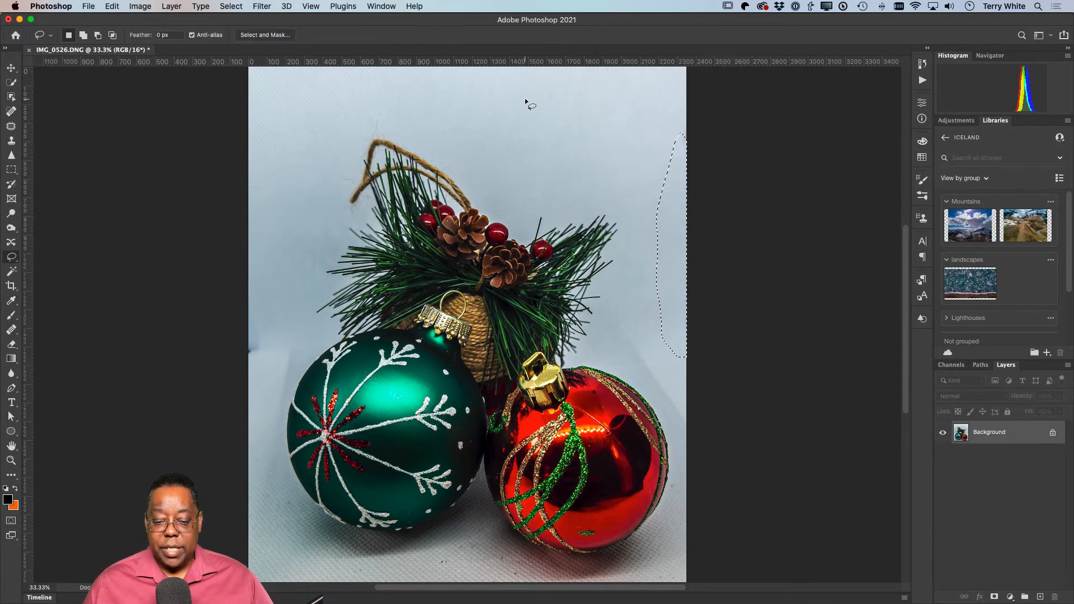
key(super+d)
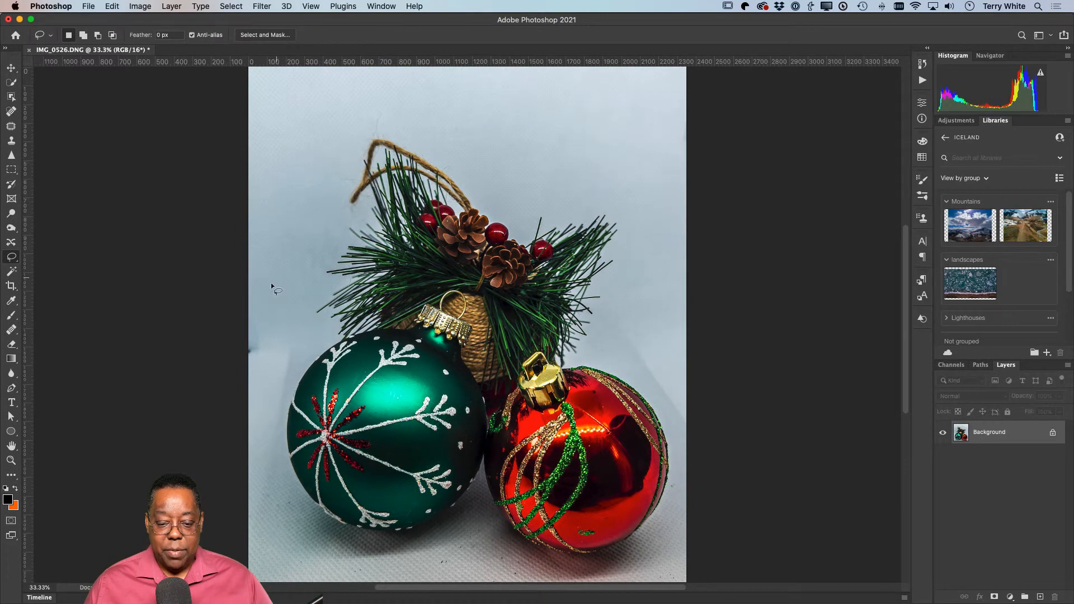
Lasso the small dark mark at the photo's left border beside the green ornament, remove it with a Content-Aware fill, and deselect
mouse_move(265, 334)
mouse_down()
mouse_move(232, 332)
mouse_move(223, 364)
mouse_move(244, 370)
mouse_move(269, 347)
mouse_move(276, 363)
mouse_move(297, 363)
mouse_move(292, 329)
mouse_move(265, 330)
mouse_up()
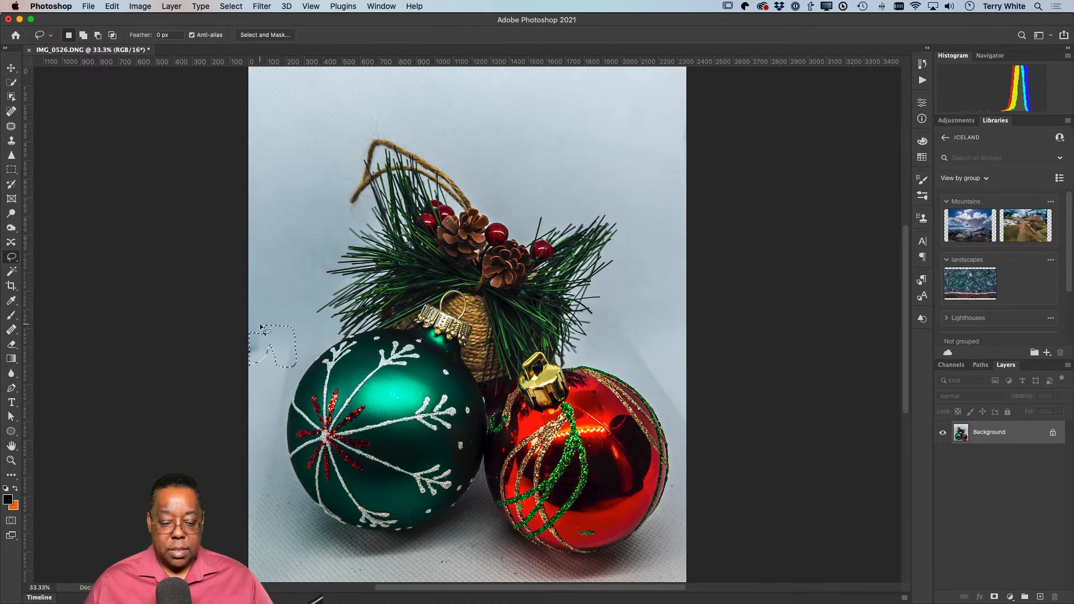
key(shift+BackSpace)
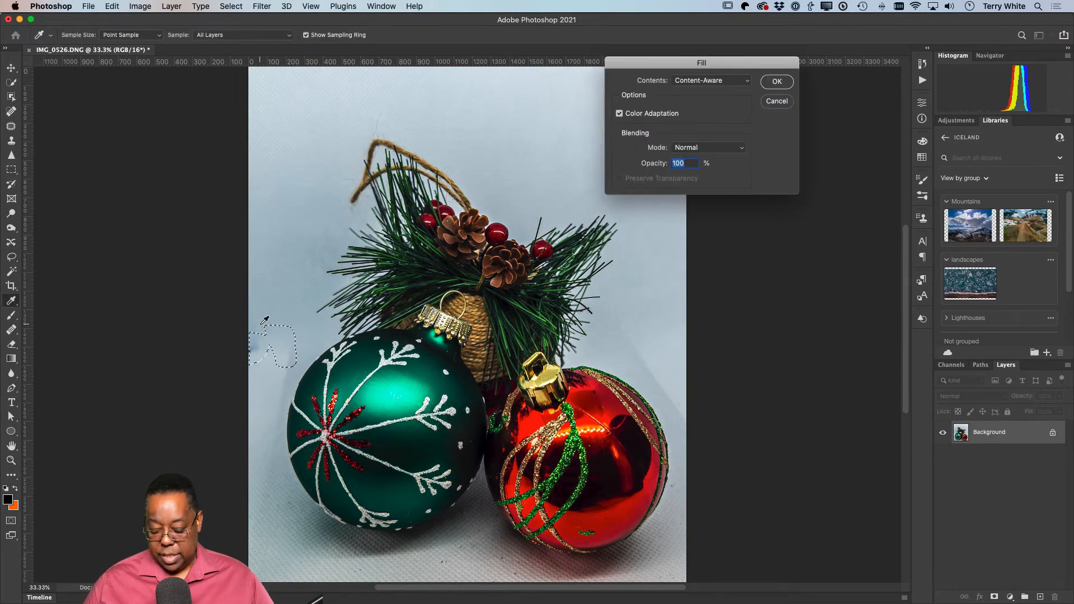
key(Return)
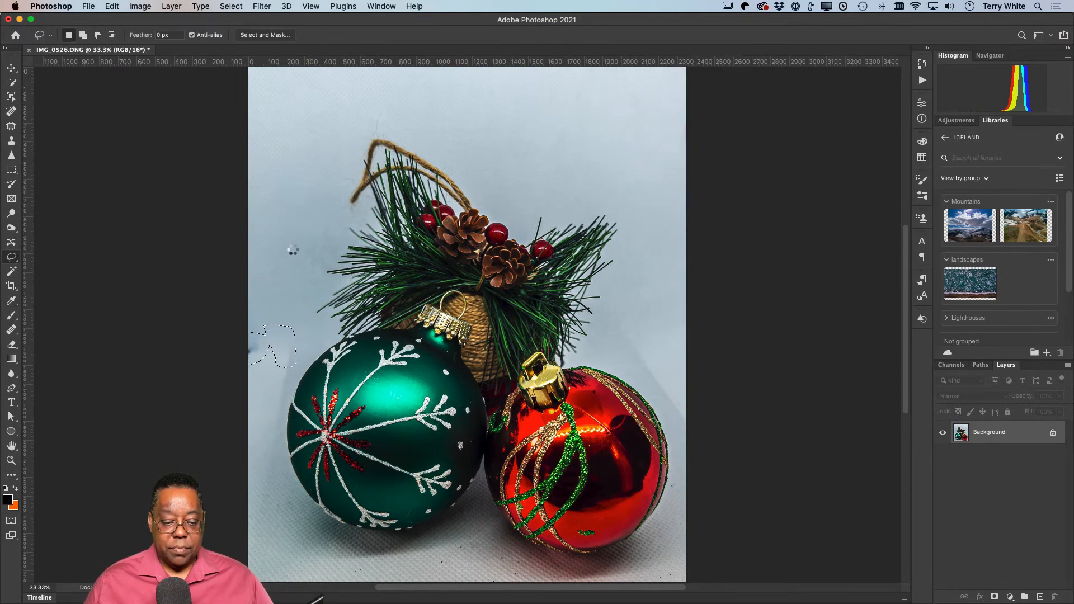
key(super+d)
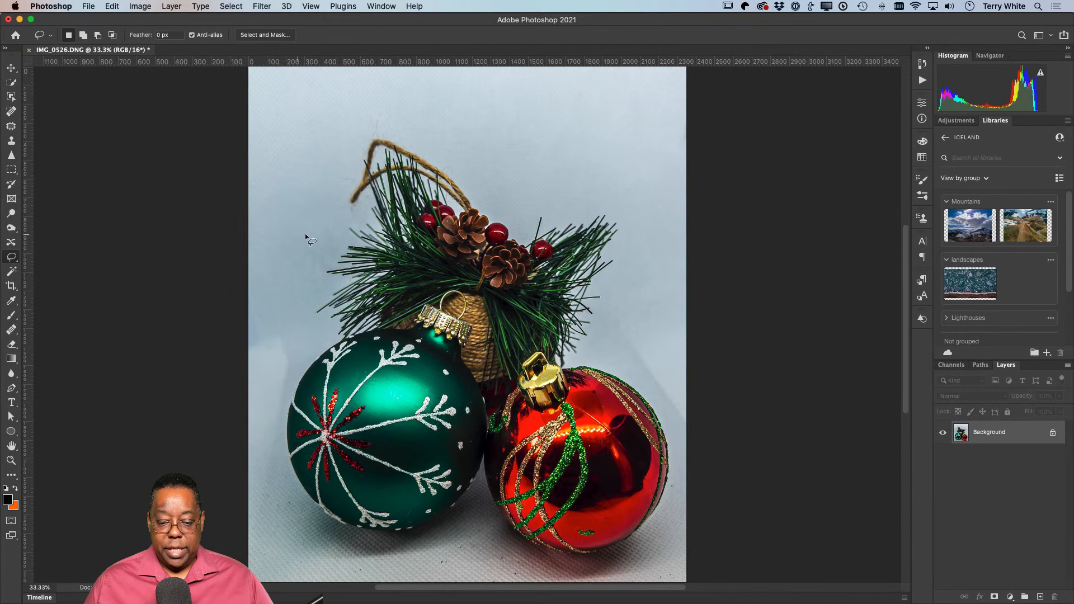
Paint over the remaining backdrop creases beside the red and green ornaments with the Content-Aware Spot Healing Brush at size 90
click(11, 110)
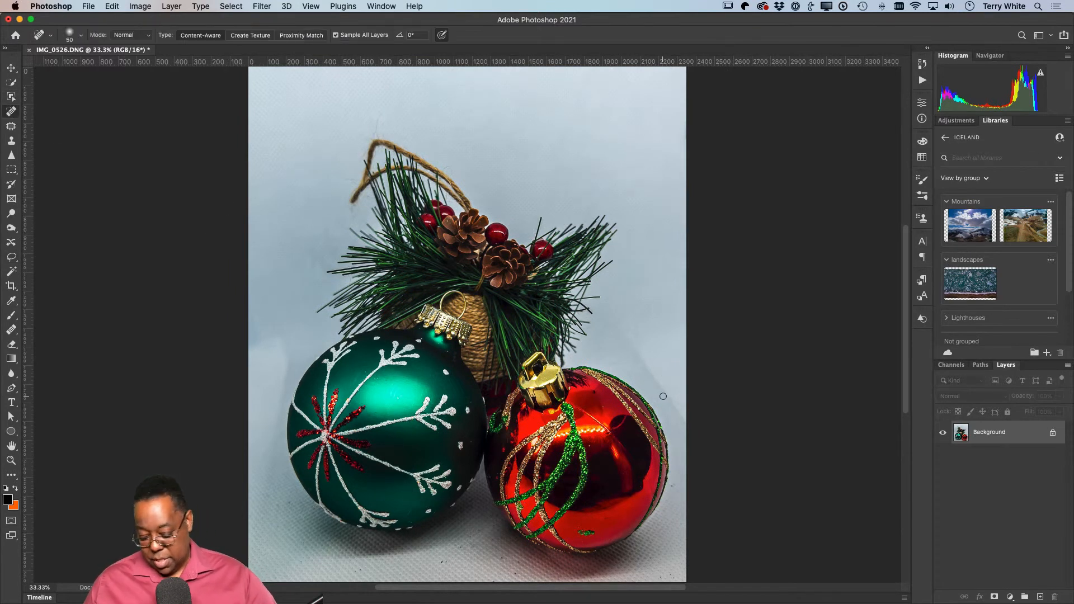
key(bracketright)
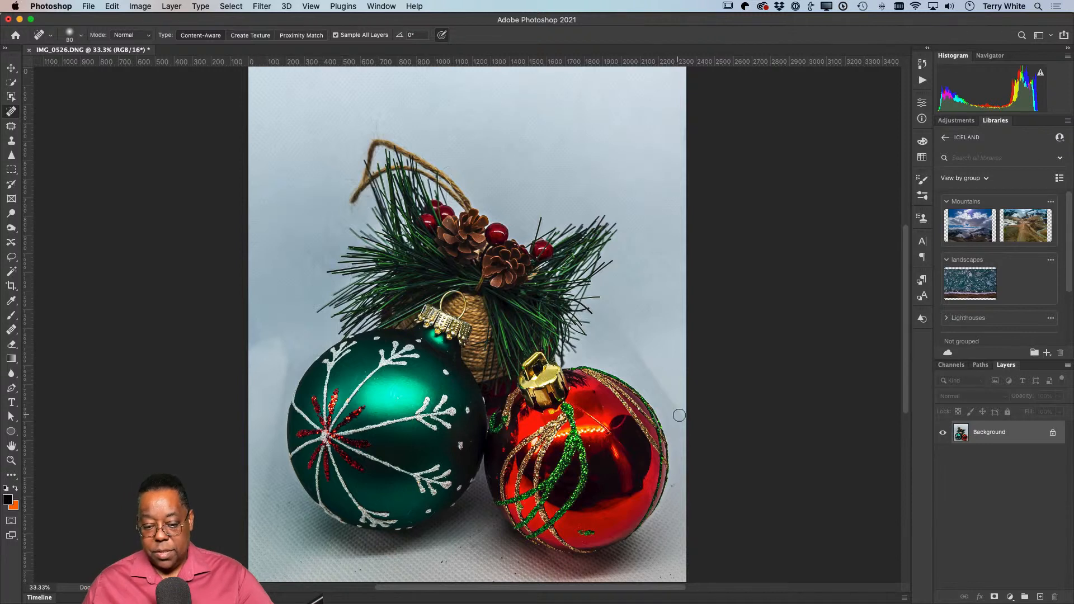
drag(682, 421, 615, 317)
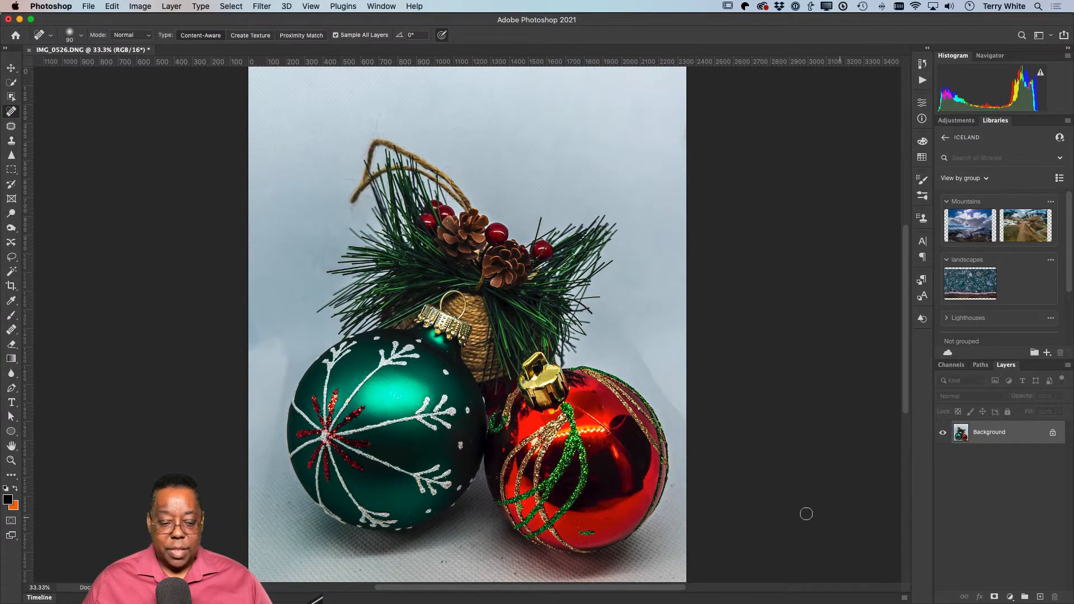
drag(290, 358, 280, 403)
drag(284, 338, 251, 348)
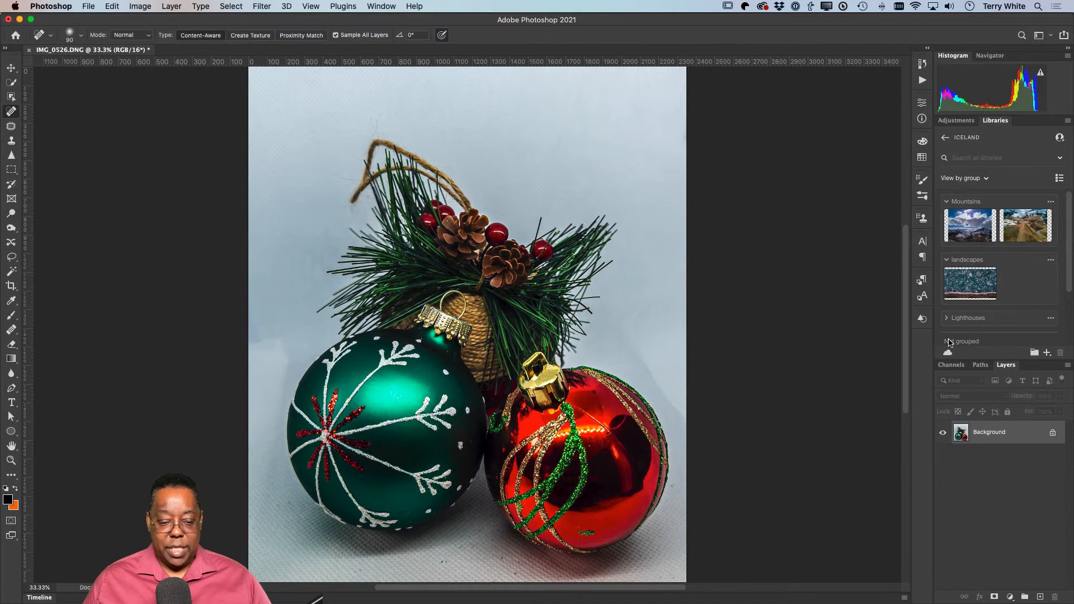
Save the retouched ornament photo, close the document, and switch back to Lightroom Classic
key(super+s)
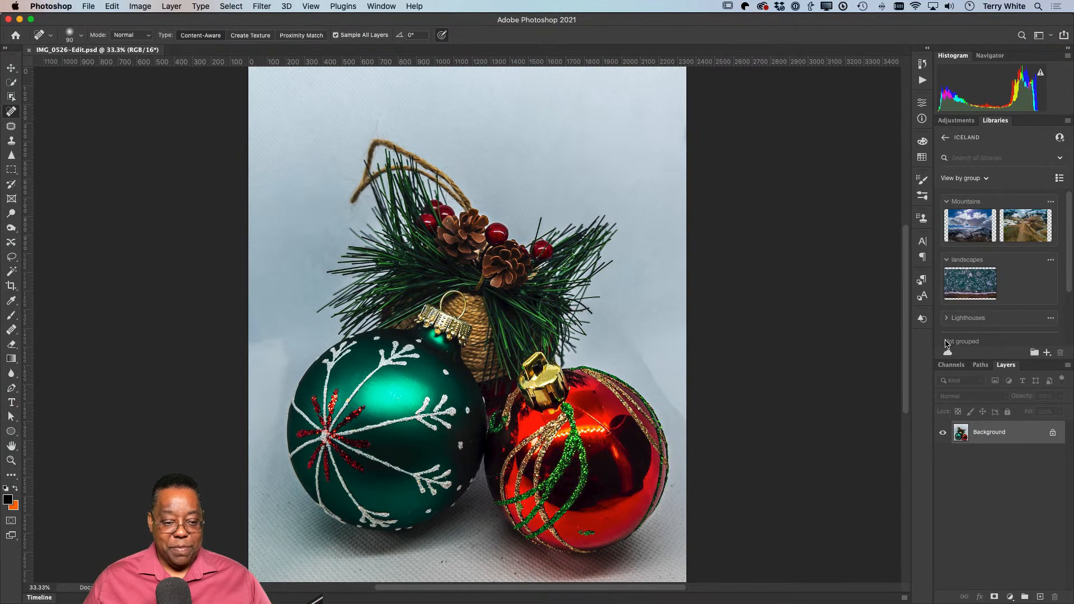
key(super+w)
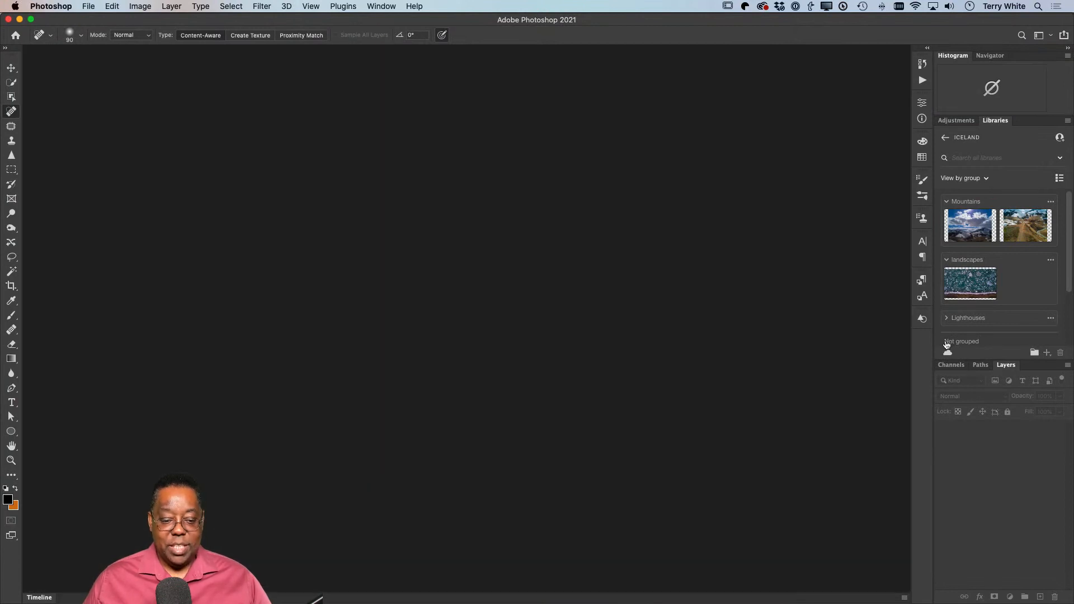
key(super+Tab)
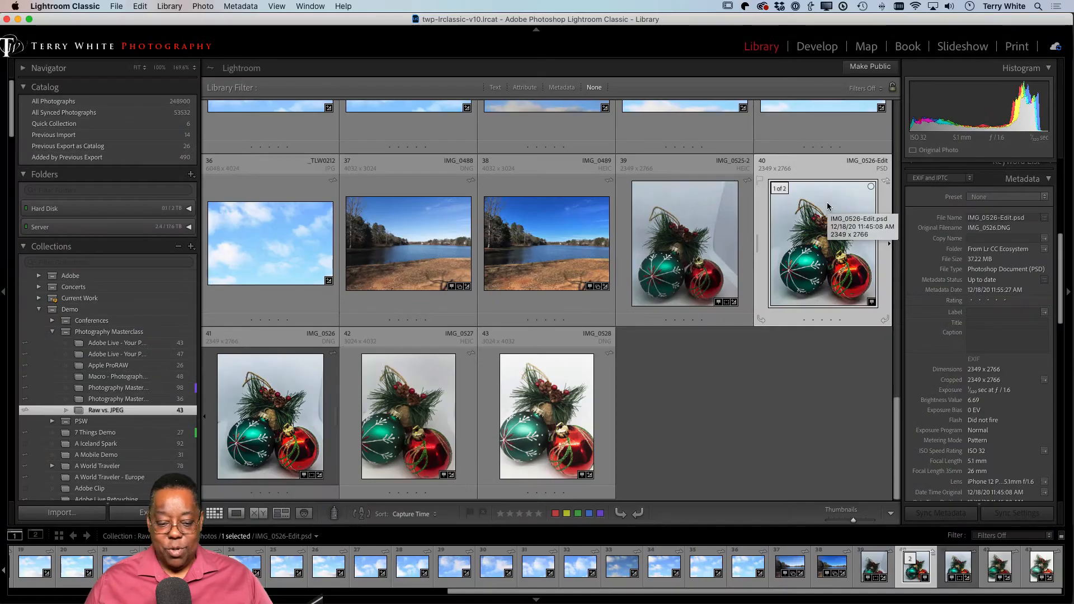
Compare IMG_0526.DNG, IMG_0526-Edit.psd and IMG_0525-2.HEIC enlarged one after another, then return to the thumbnail grid with the PSD selected
click(273, 384)
double_click(274, 383)
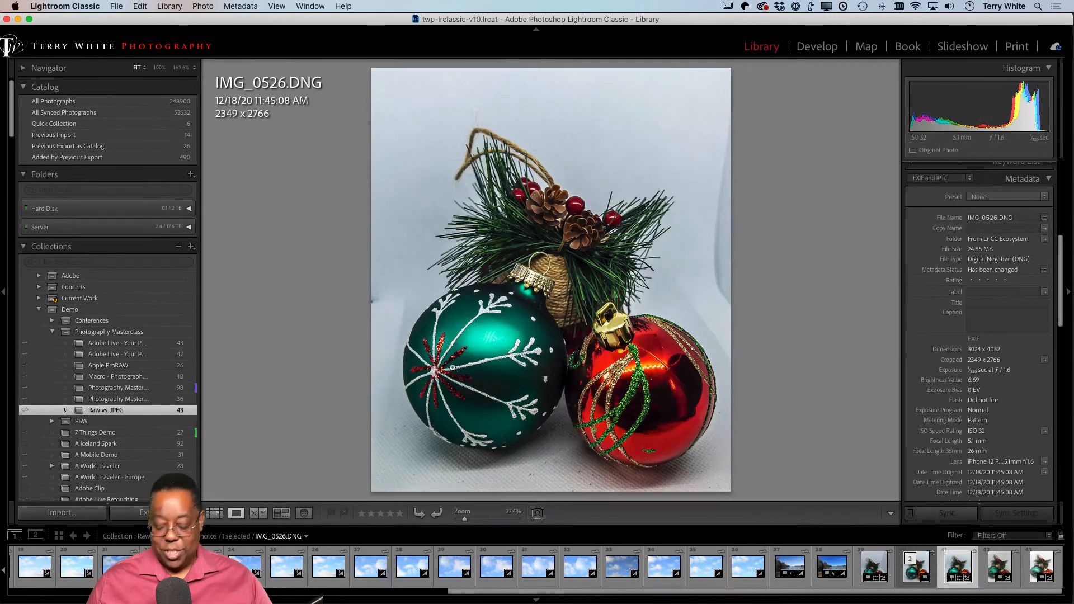
key(Left)
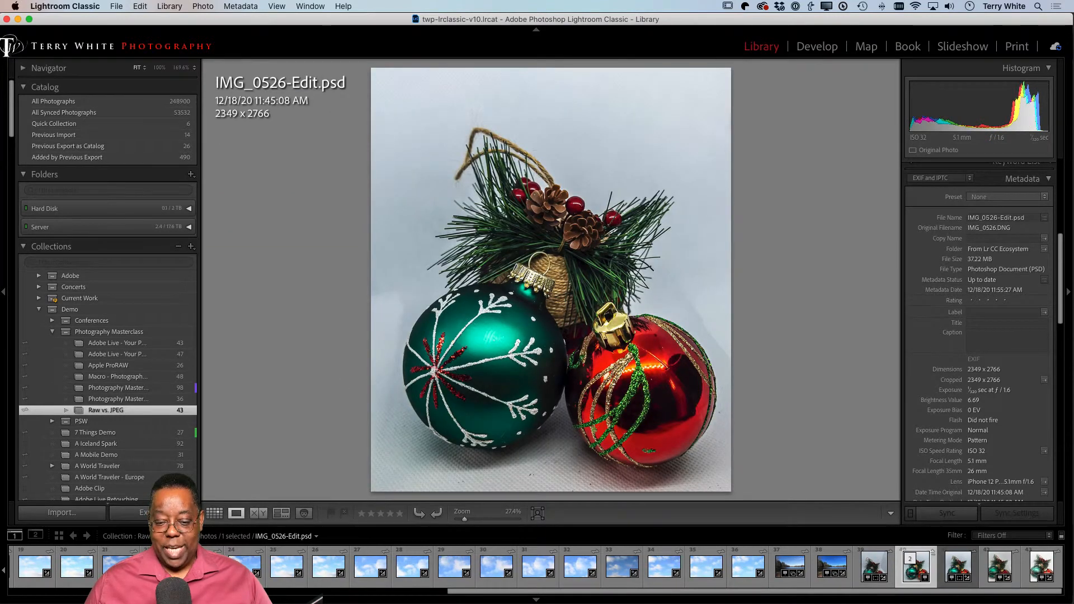
key(Right)
key(Left)
key(Left)
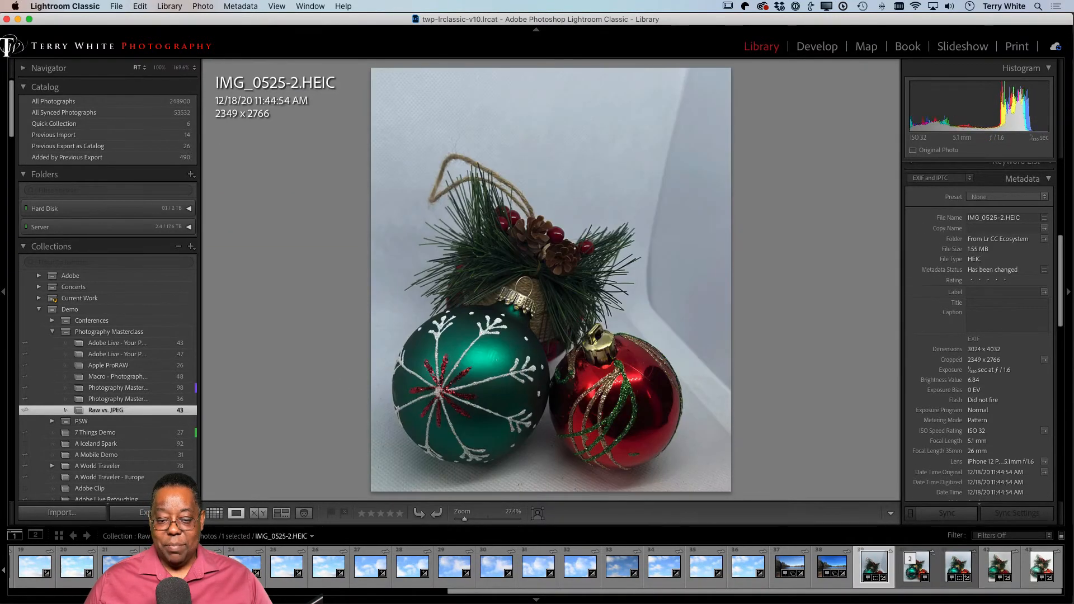
key(Right)
key(Left)
key(Right)
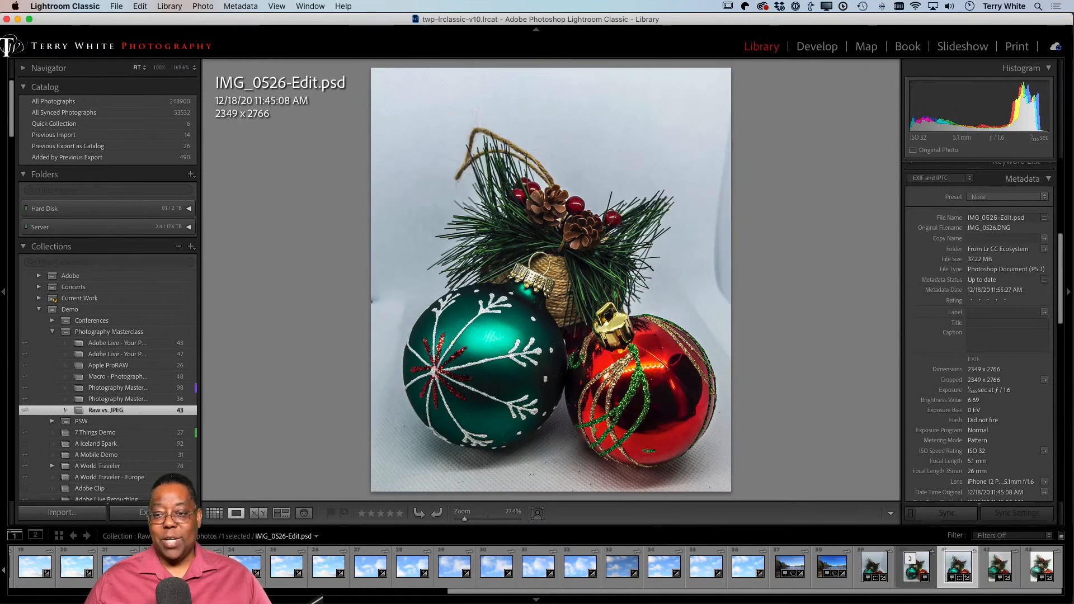
key(Left)
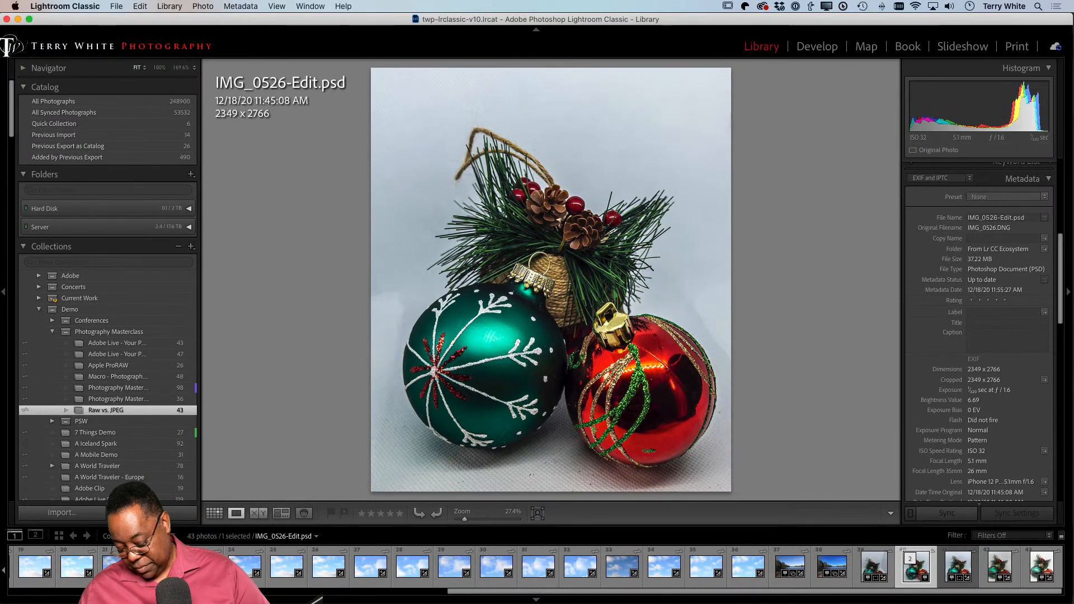
key(g)
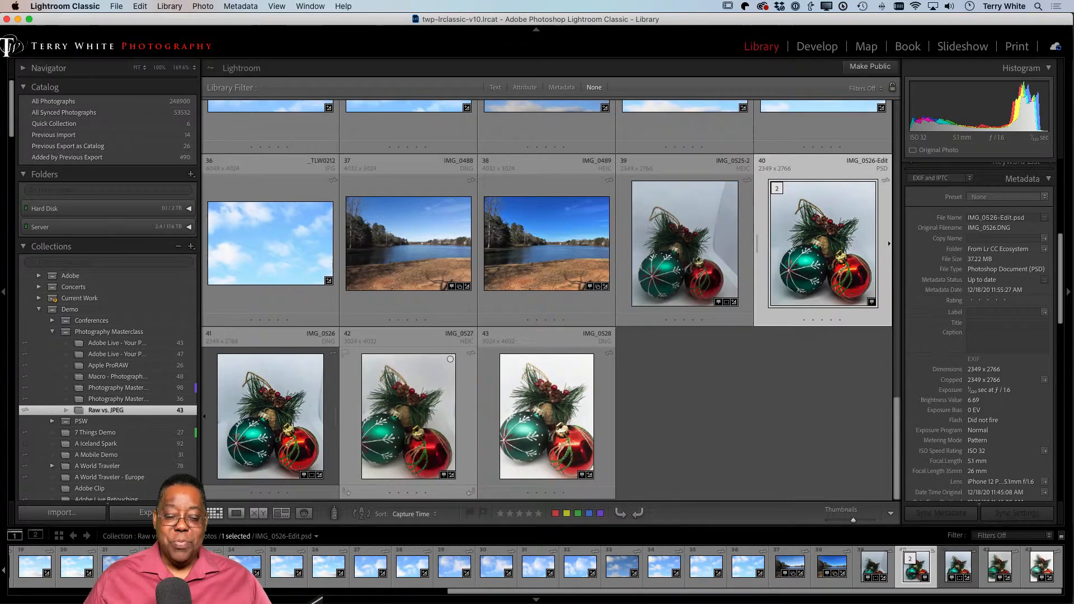